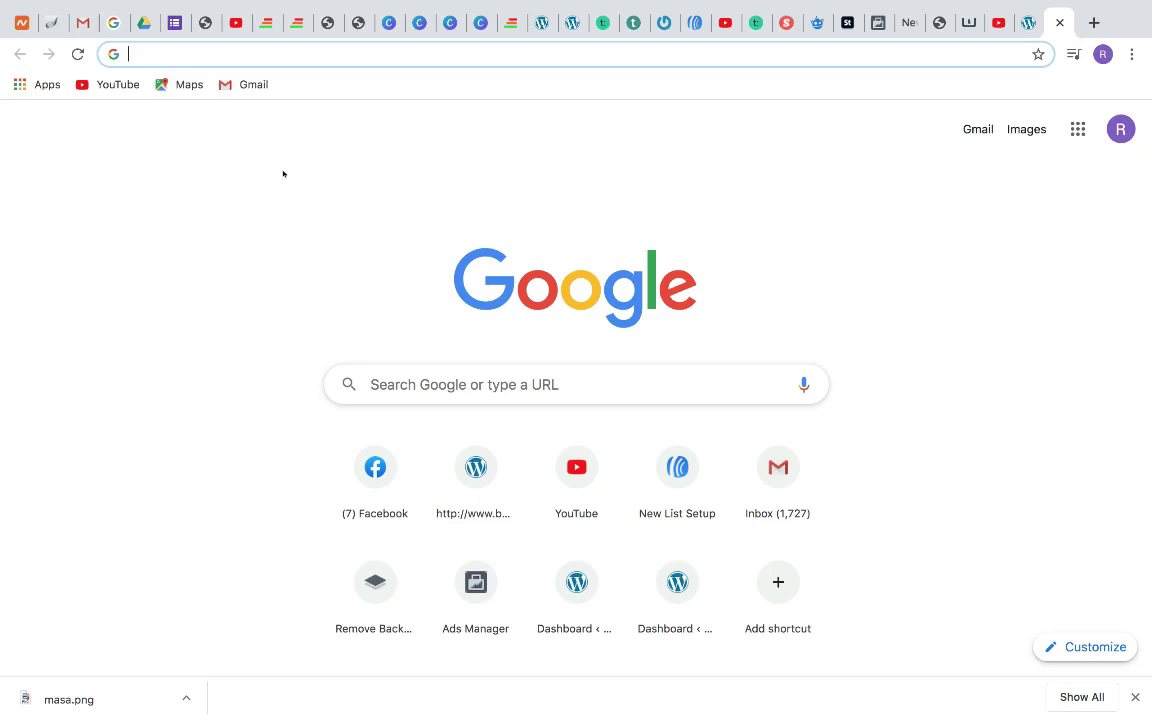
type("WWW")
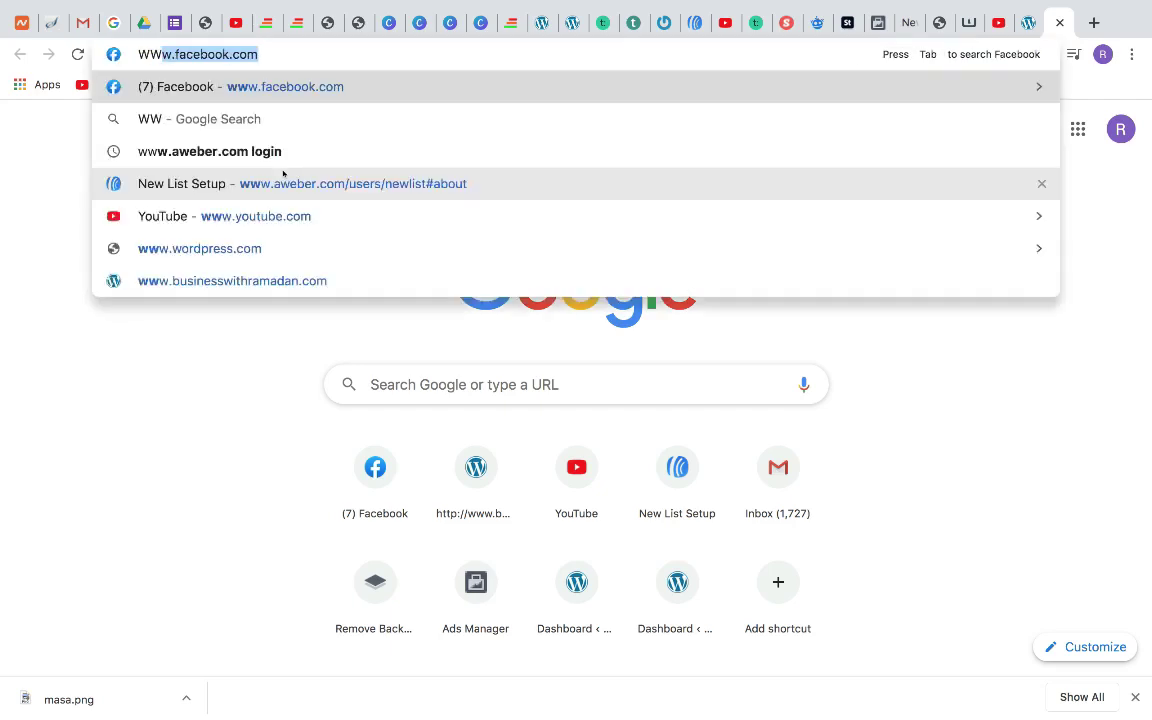
key("BackSpace")
key("BackSpace")
key("BackSpace")
key("BackSpace")
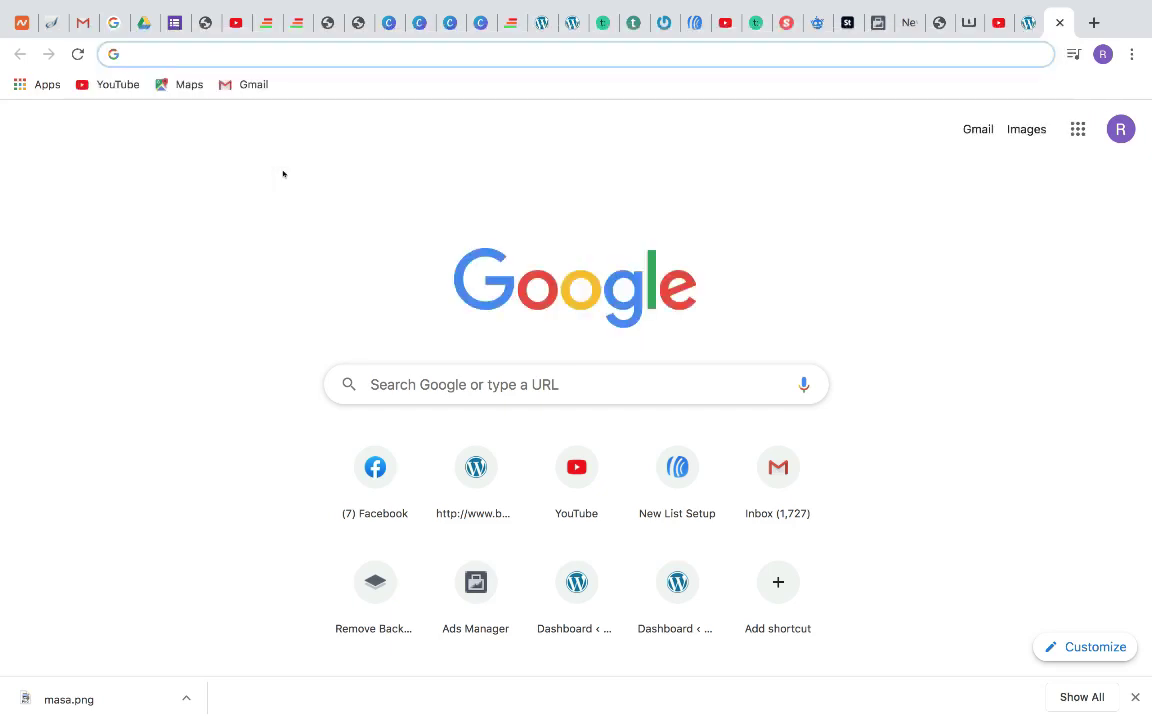
type("www")
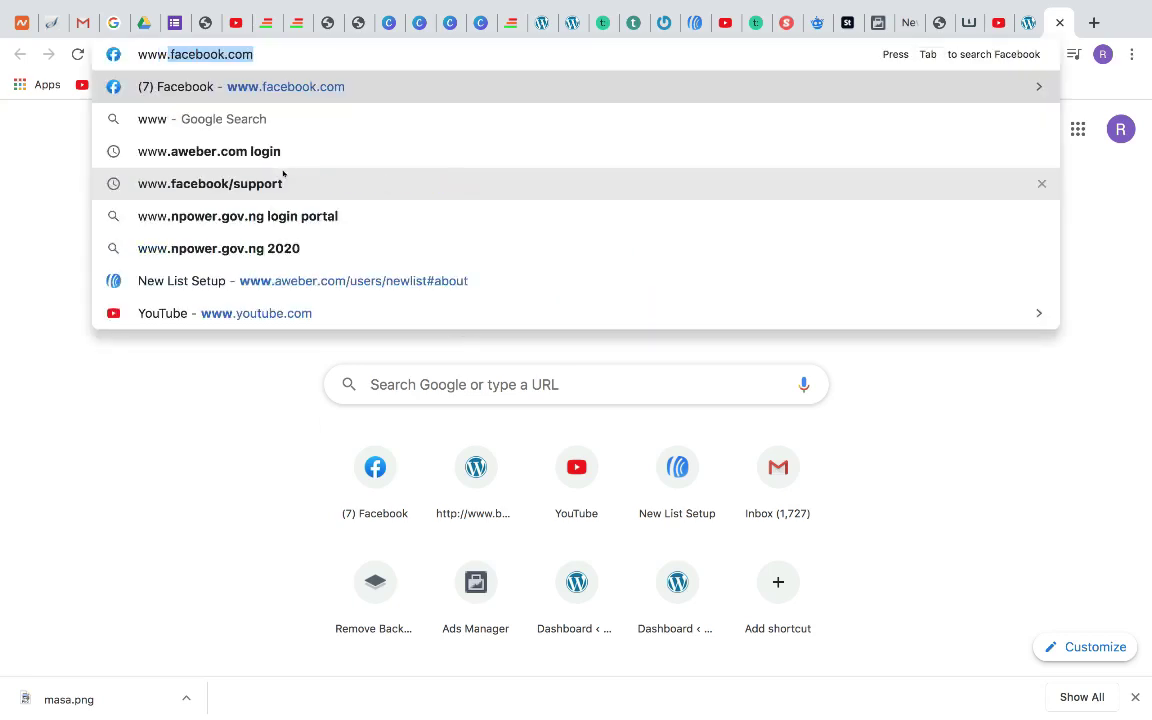
type(".")
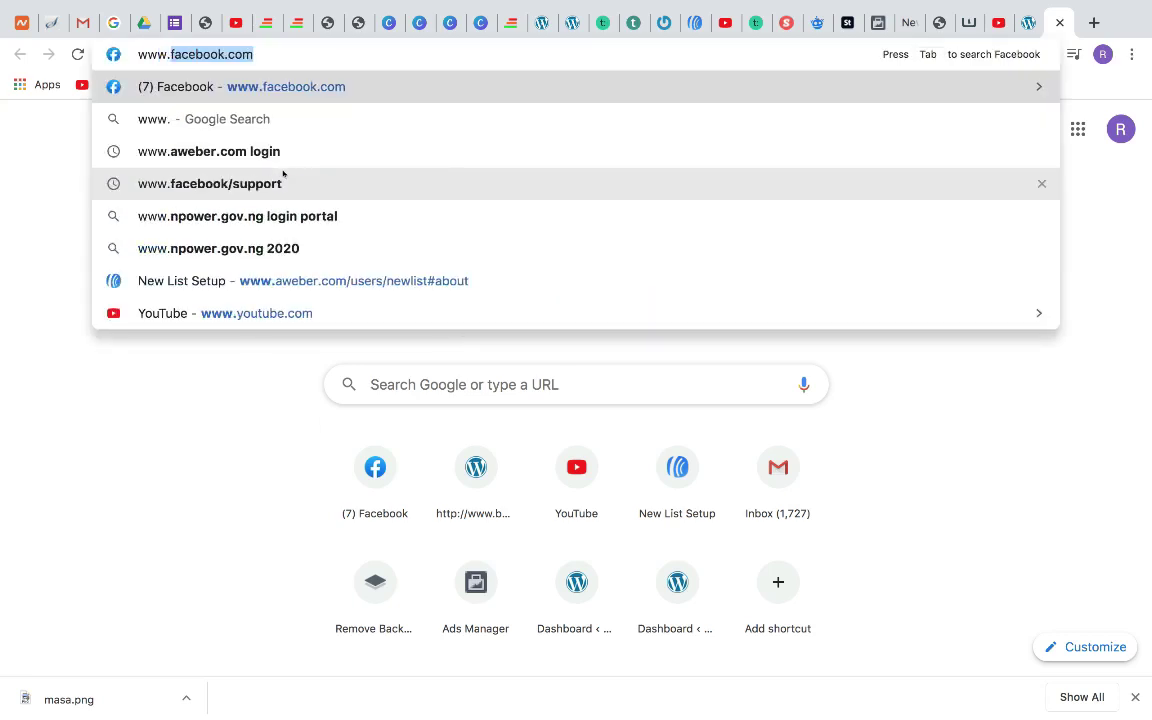
type("c")
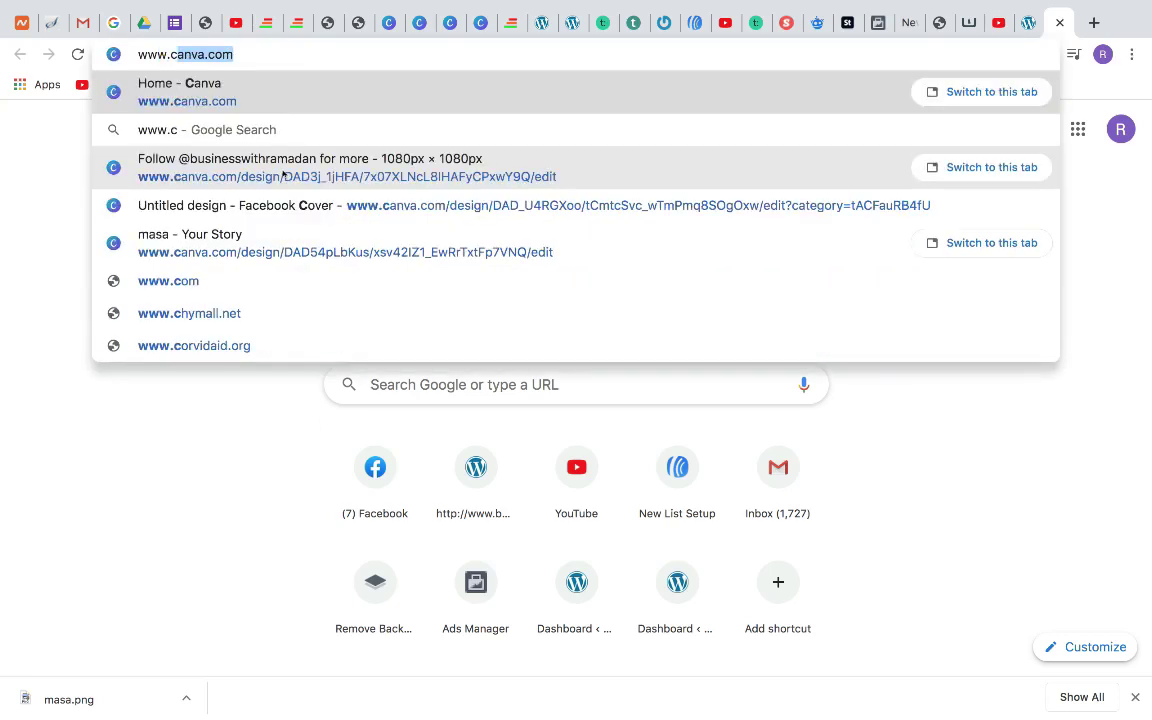
key("Return")
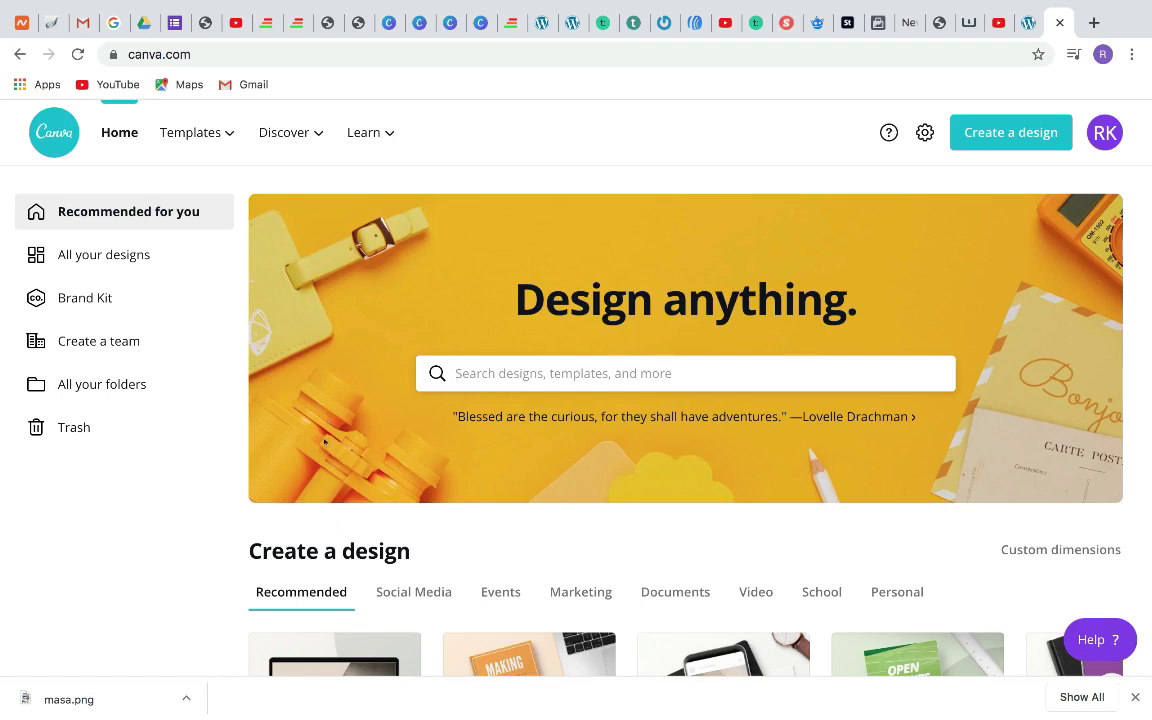
Create a new blank design of the recommended type Instagram Story Highlight Cover.
scroll(324, 441, "down", 3)
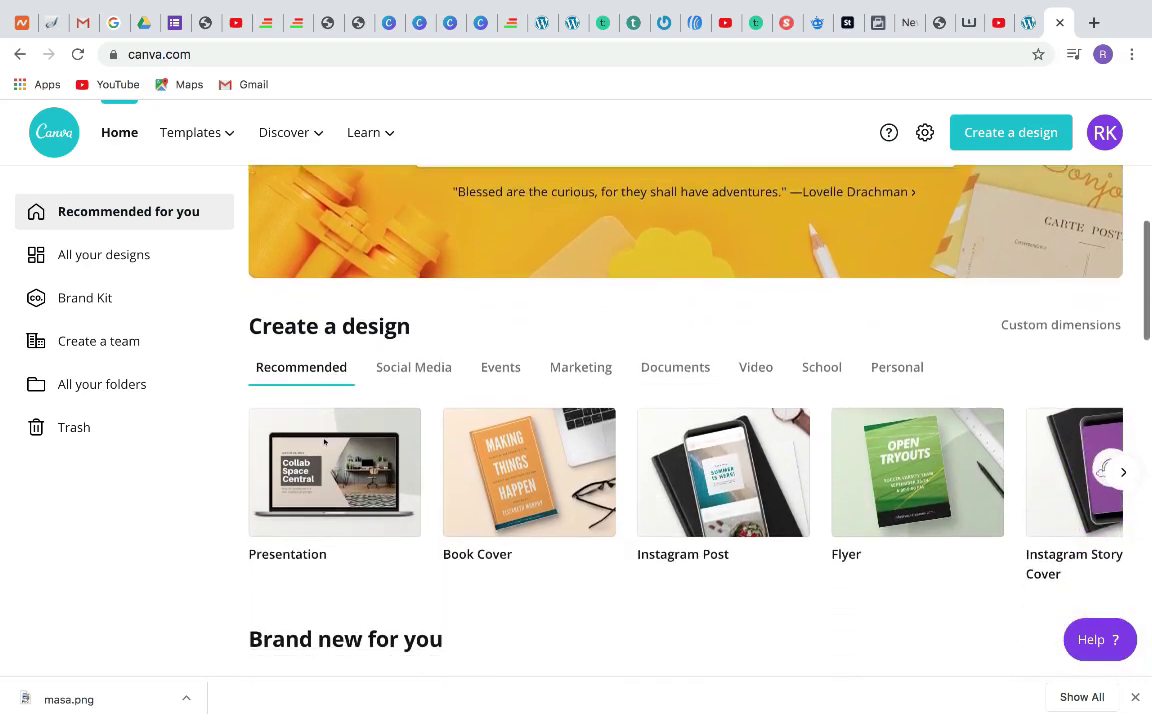
scroll(322, 440, "up", 1)
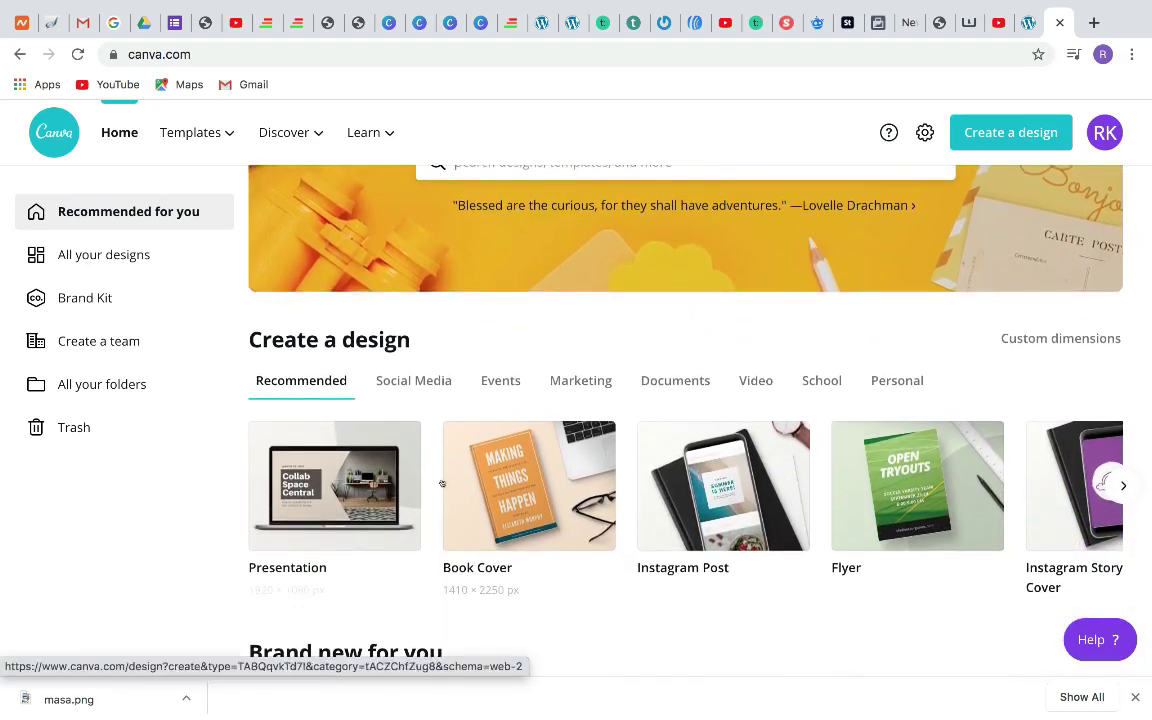
scroll(442, 484, "right", 5)
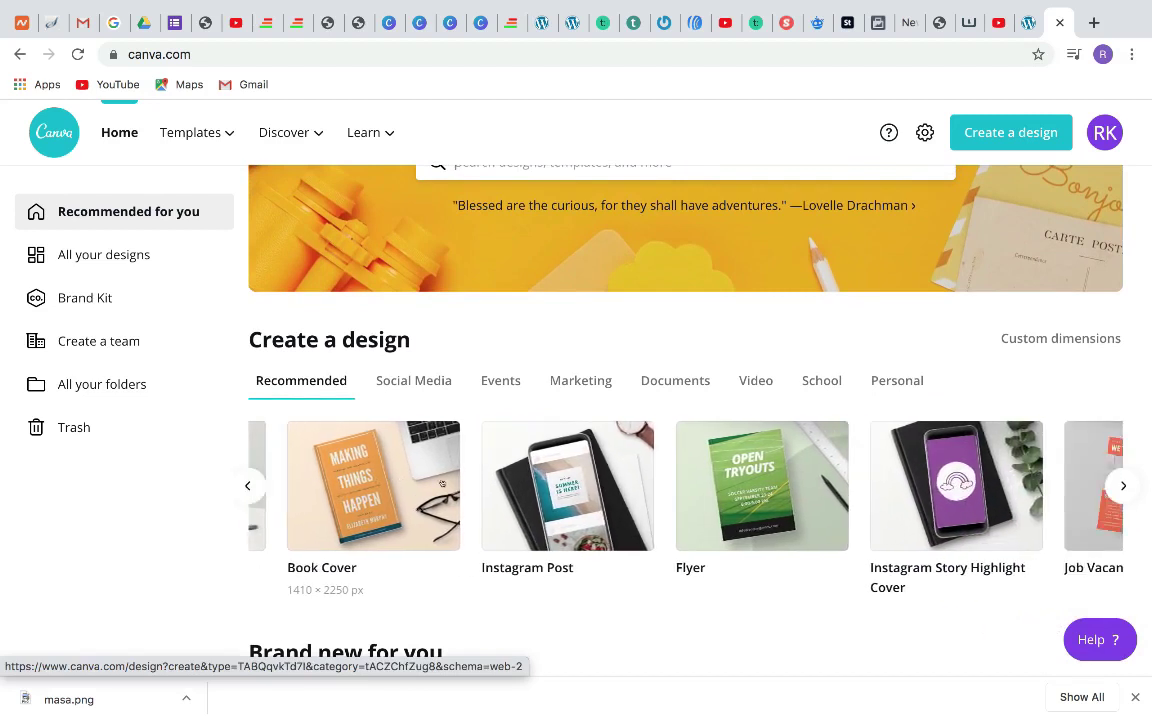
scroll(442, 484, "right", 4)
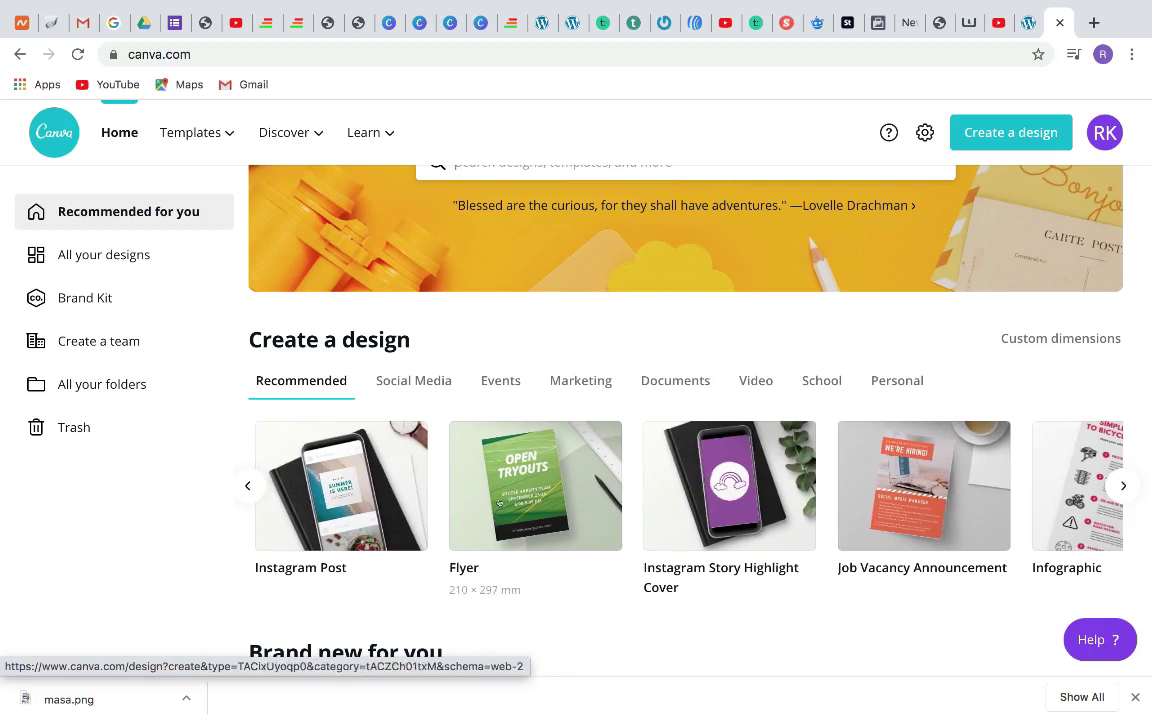
scroll(498, 503, "left", 3)
scroll(498, 503, "right", 5)
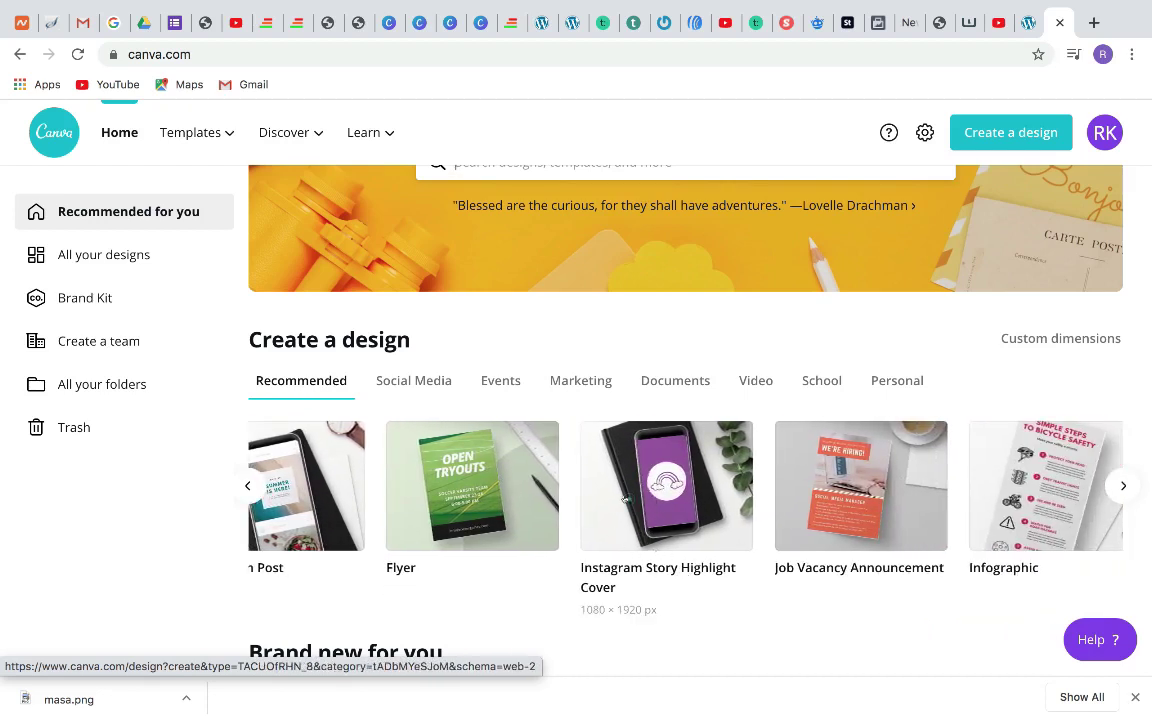
left_click(562, 450)
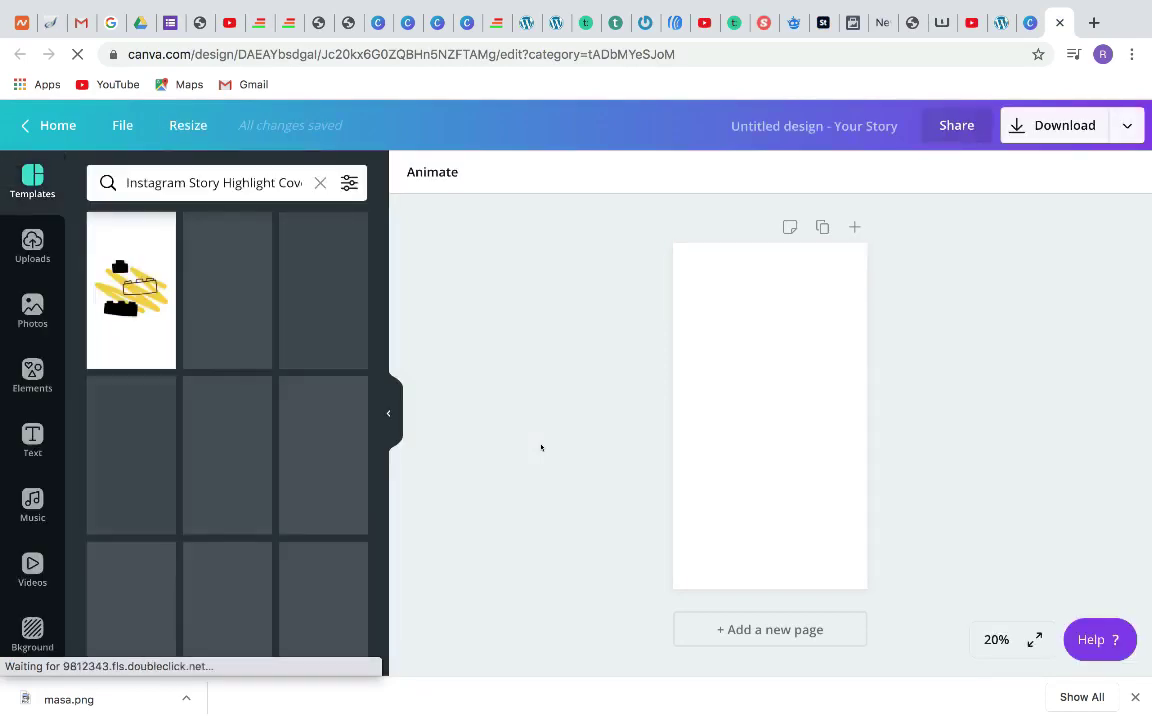
Look through the Instagram Story Highlight Cover templates, leaving the page blank.
scroll(300, 468, "down", 3)
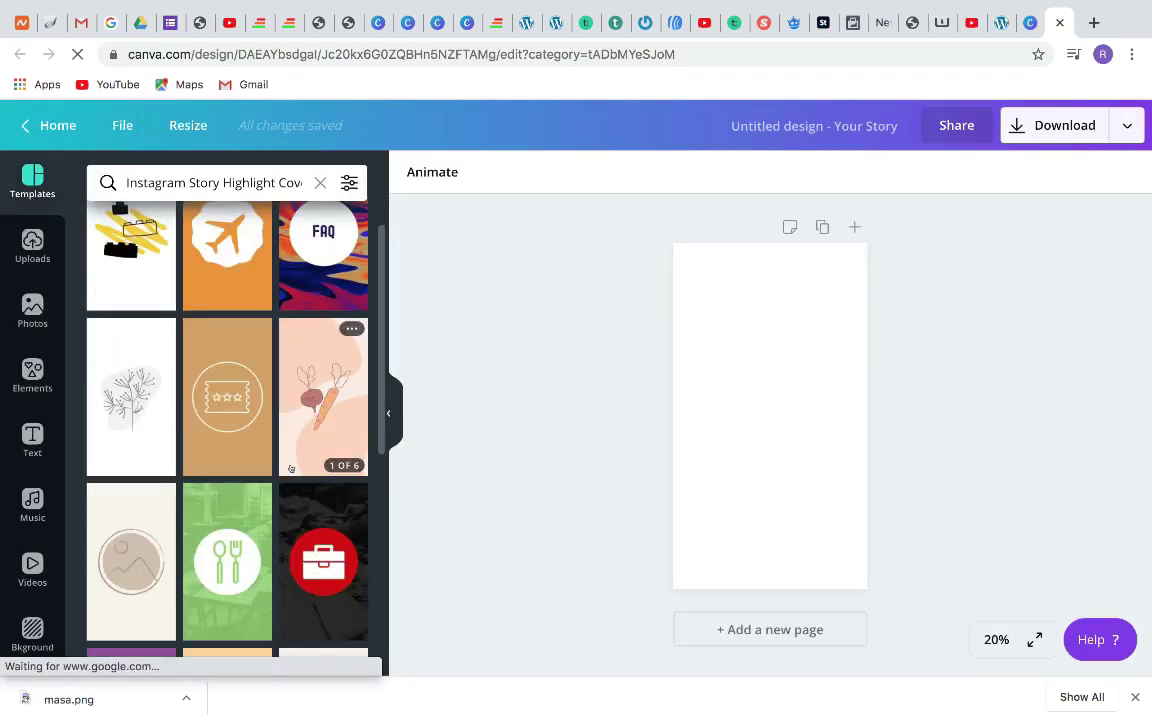
scroll(291, 468, "down", 6)
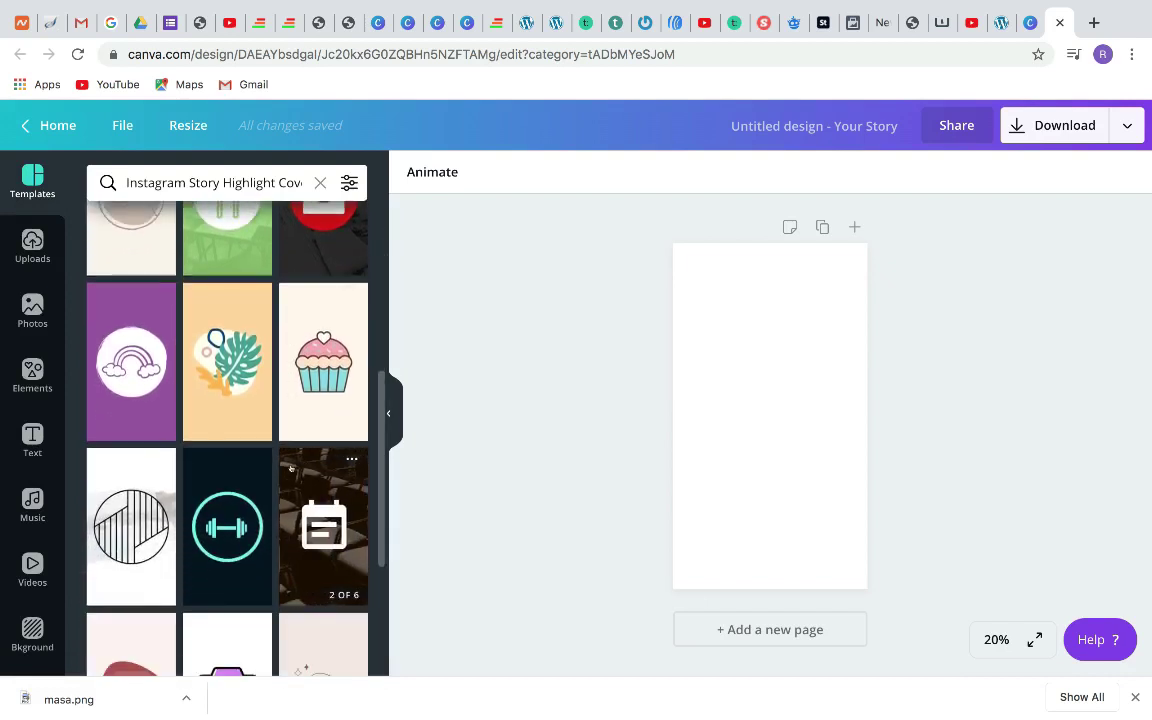
scroll(291, 468, "down", 2)
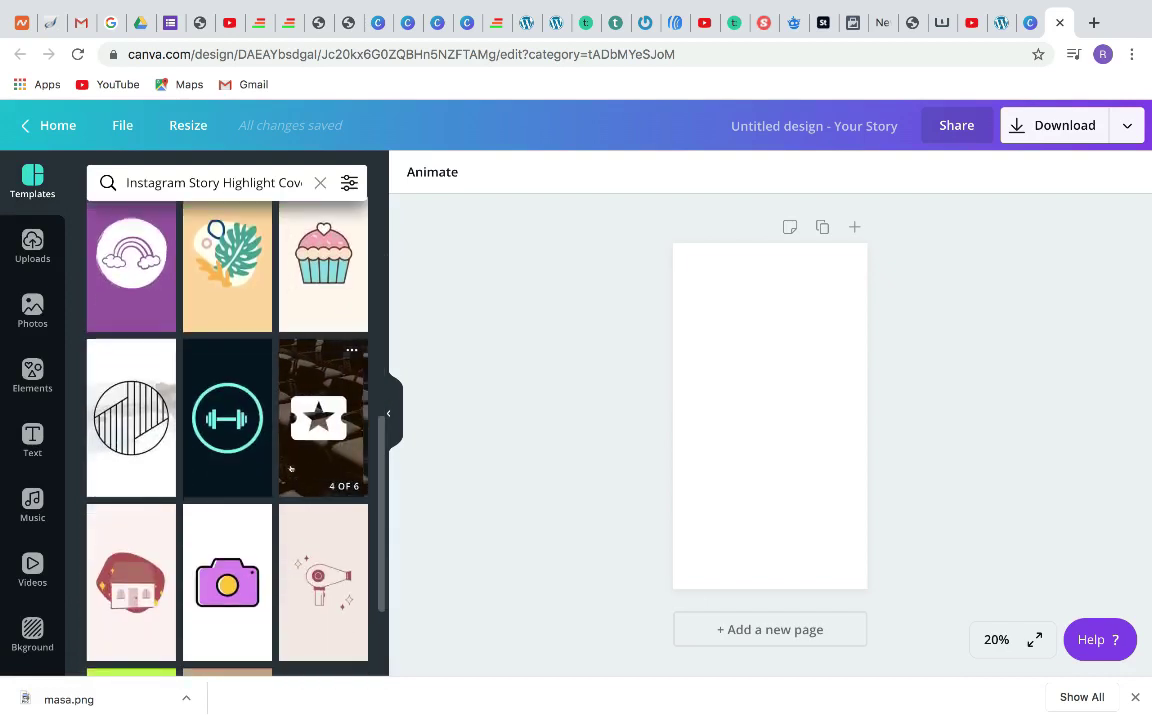
scroll(291, 468, "down", 3)
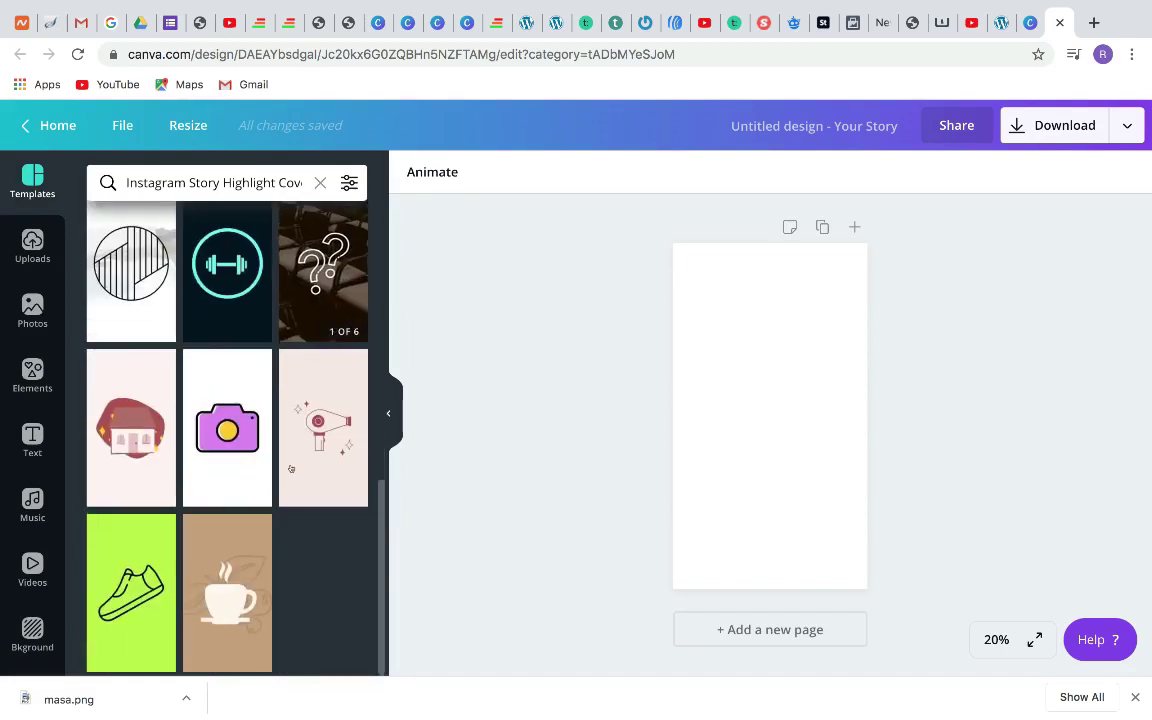
scroll(291, 468, "up", 10)
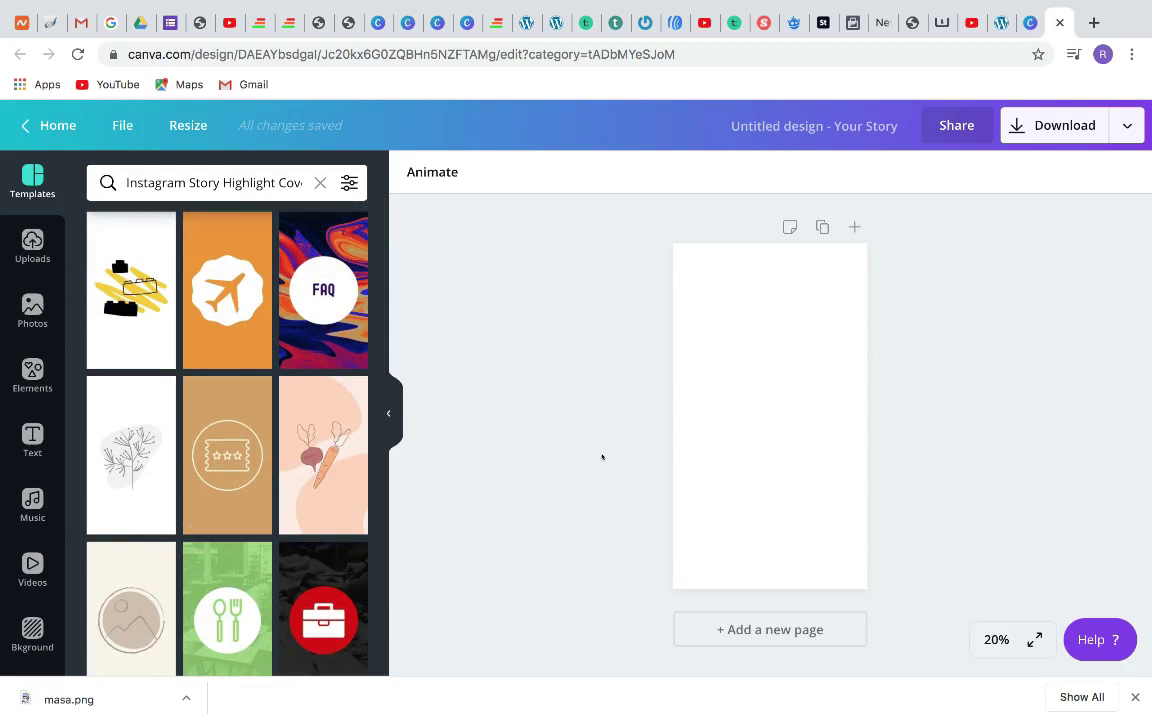
left_click(730, 401)
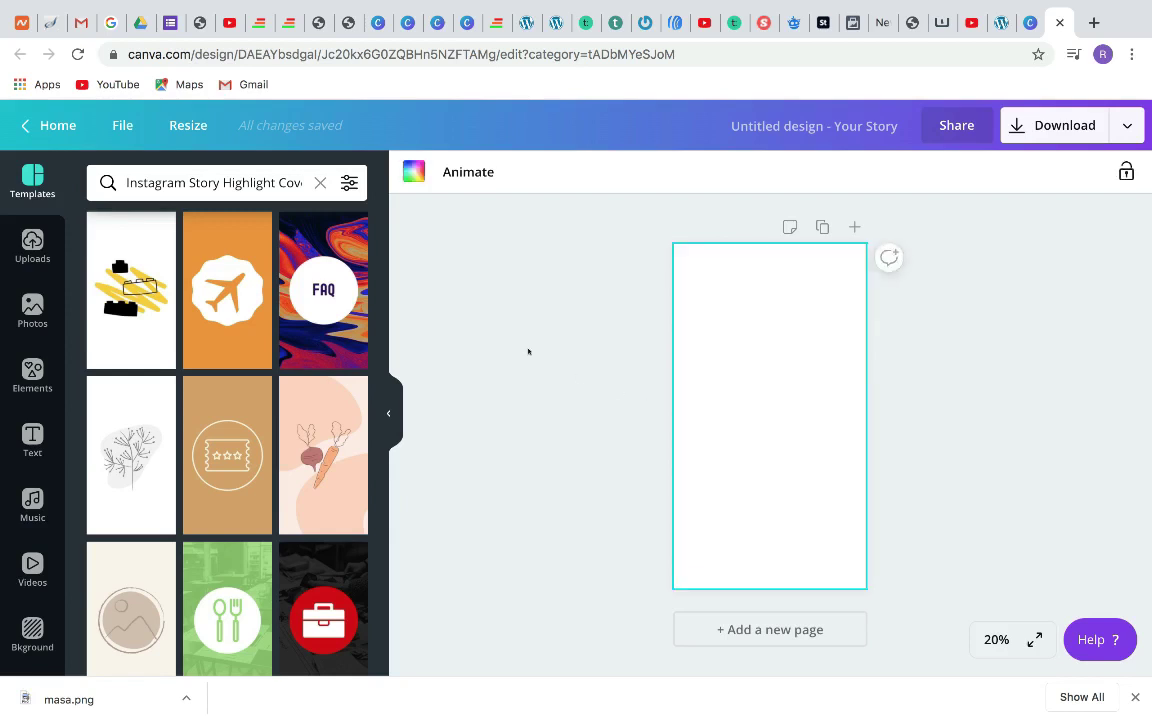
left_click(483, 377)
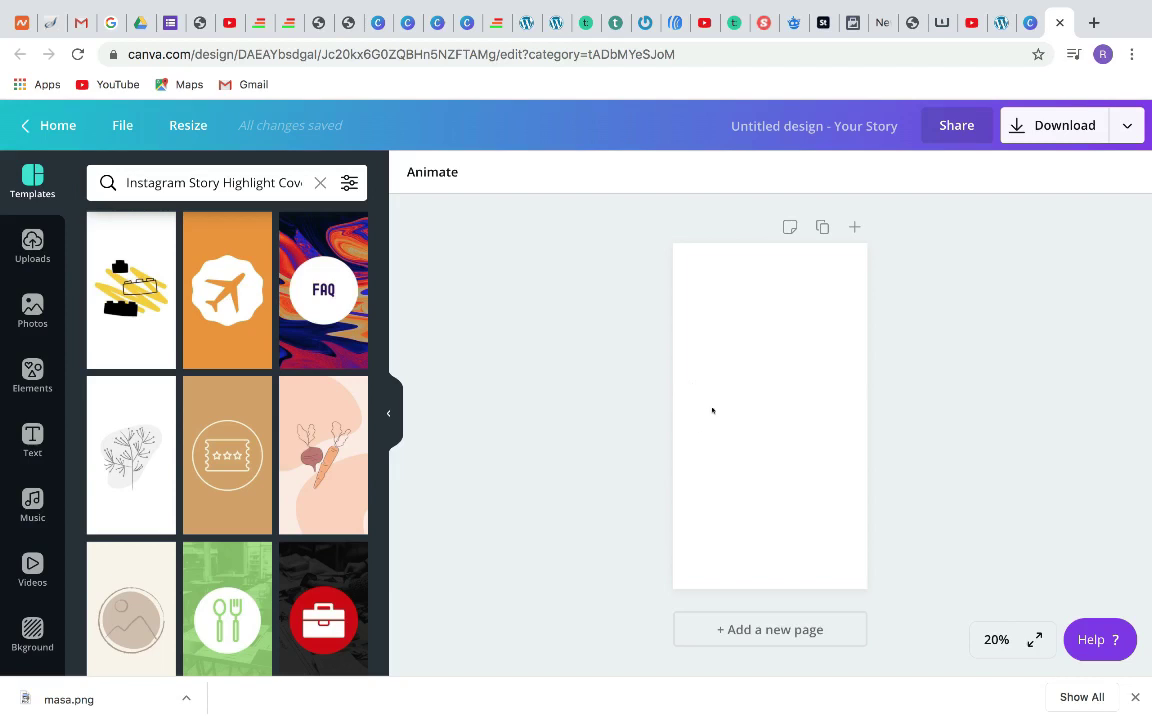
Set the blank page's background to the default red and collapse the side panel.
left_click(740, 389)
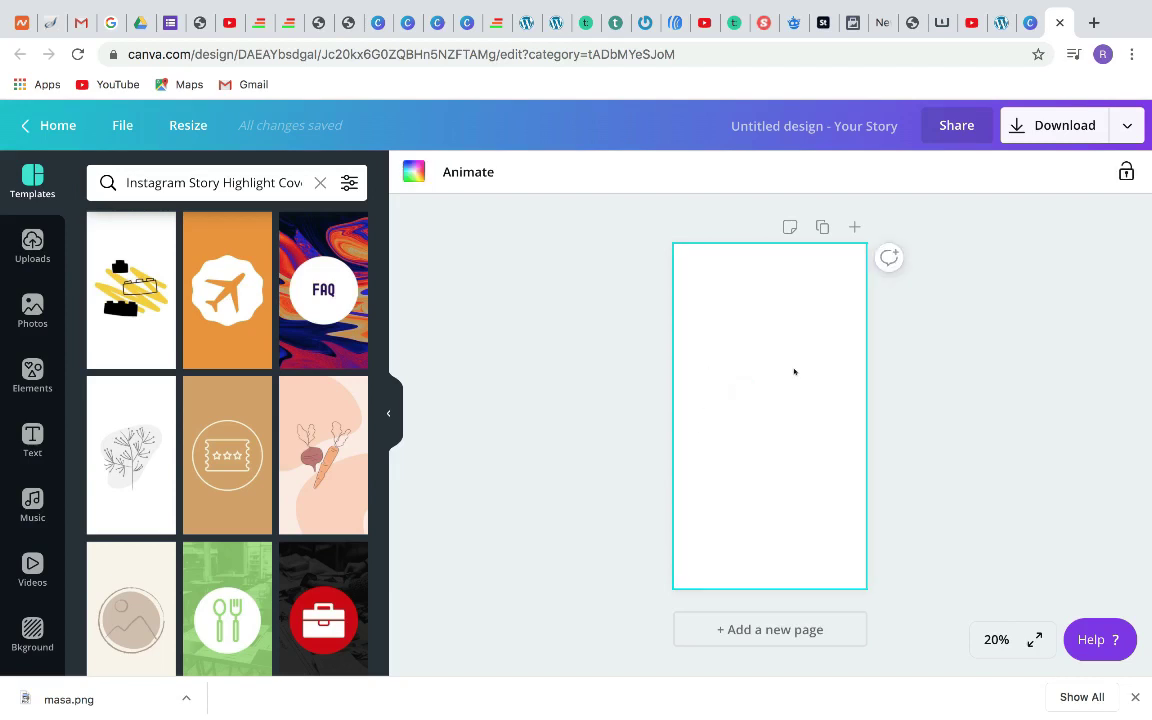
left_click(414, 176)
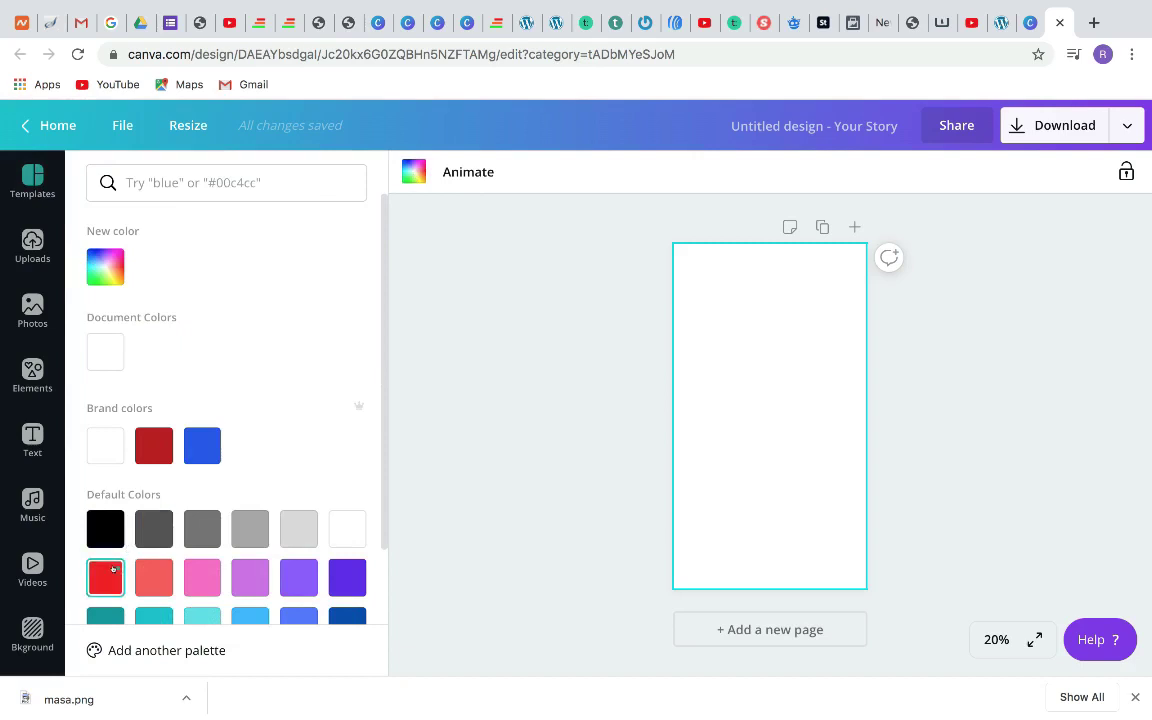
left_click(113, 568)
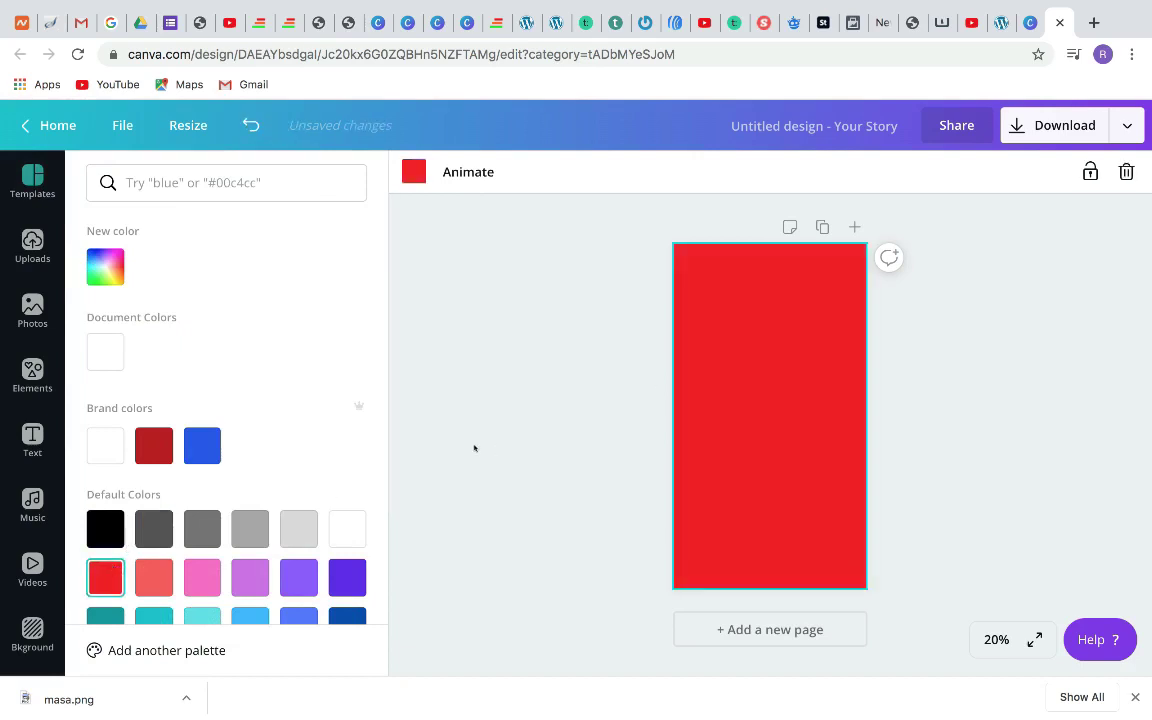
left_click(475, 447)
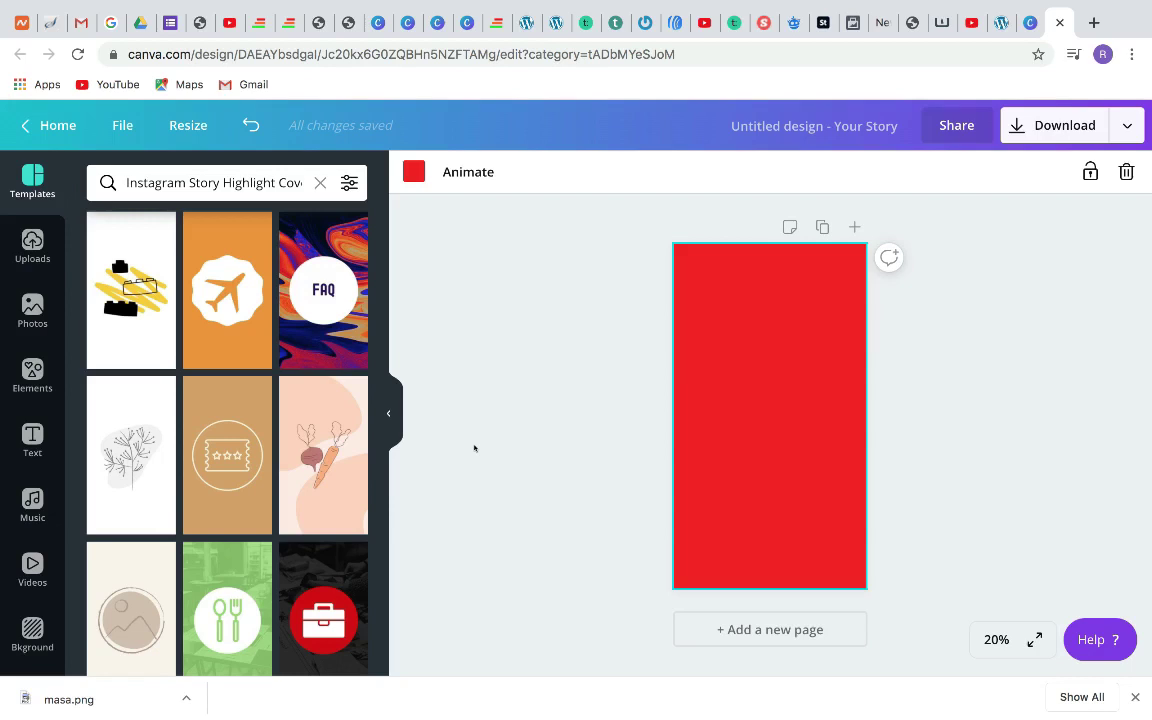
left_click(388, 417)
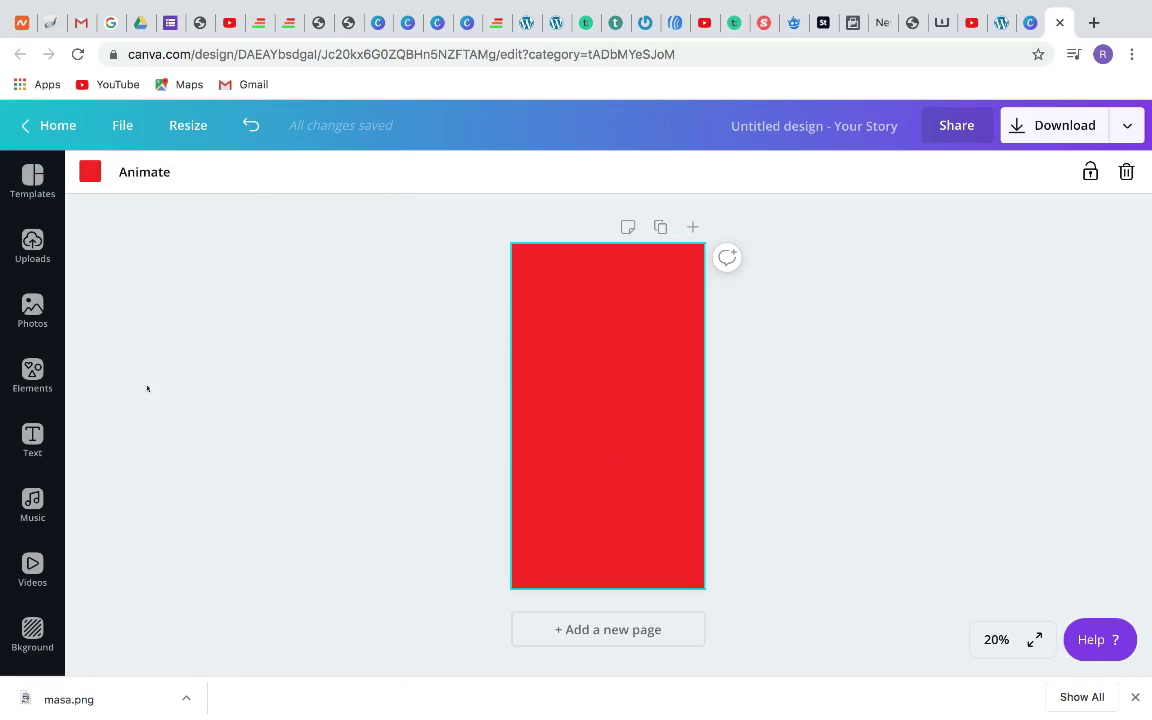
Search the design elements for "circle".
left_click(32, 372)
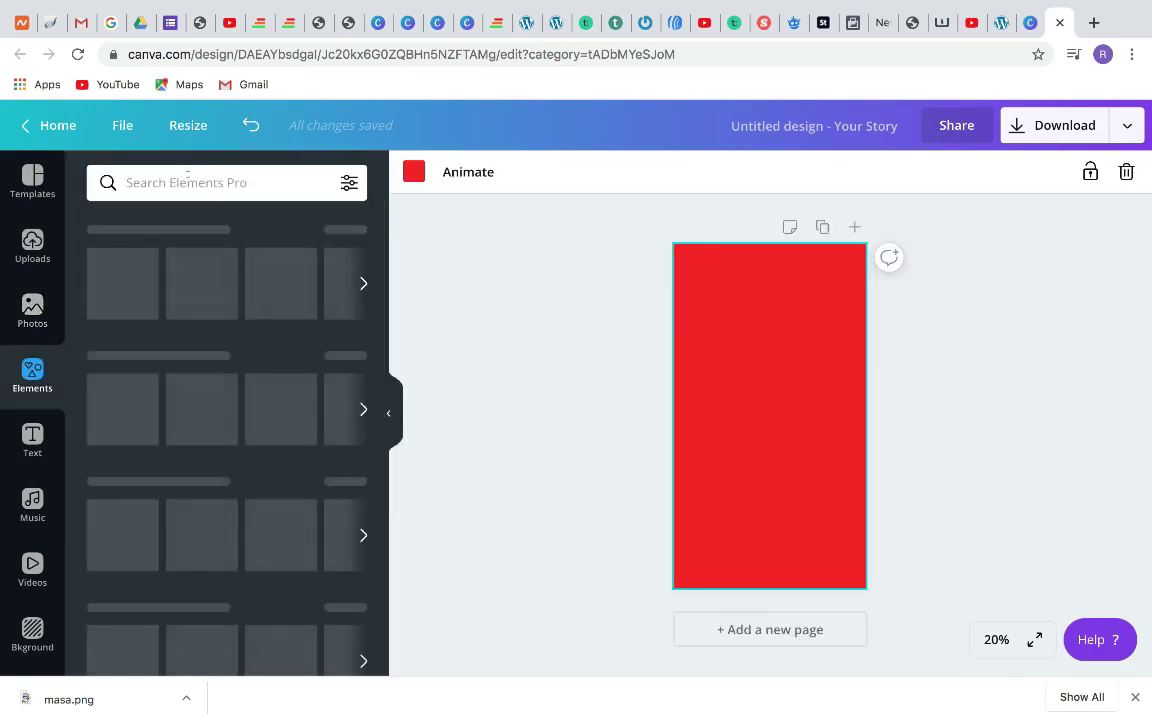
left_click(187, 178)
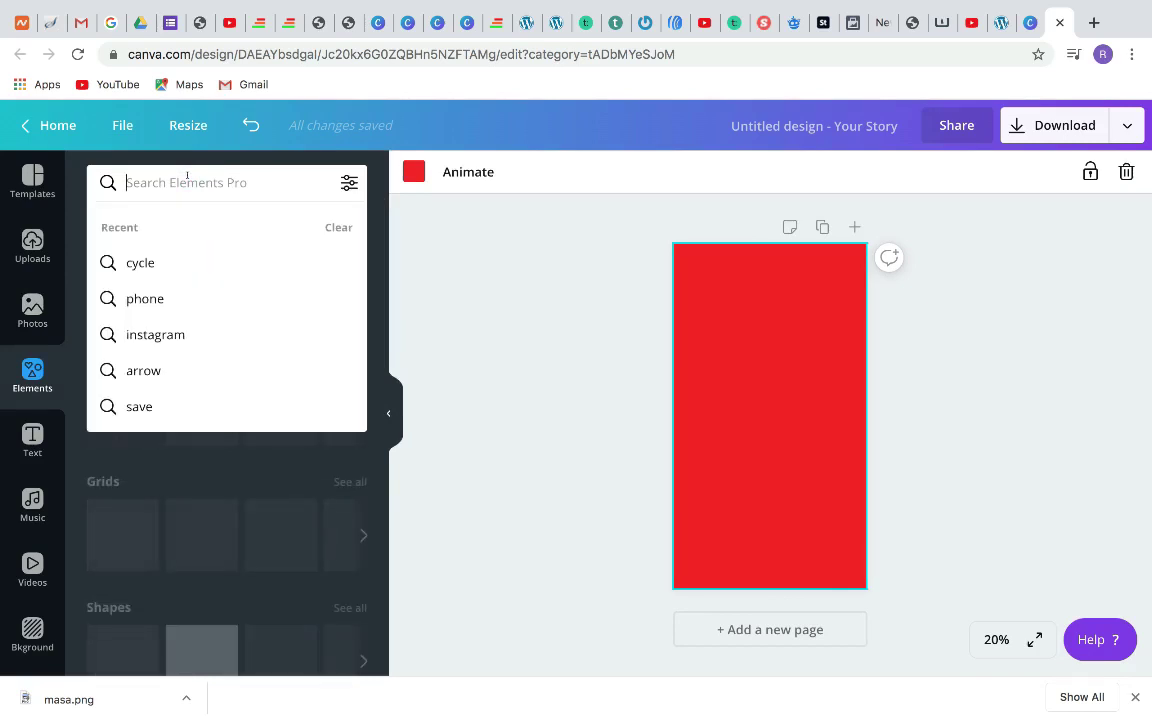
type("cirl")
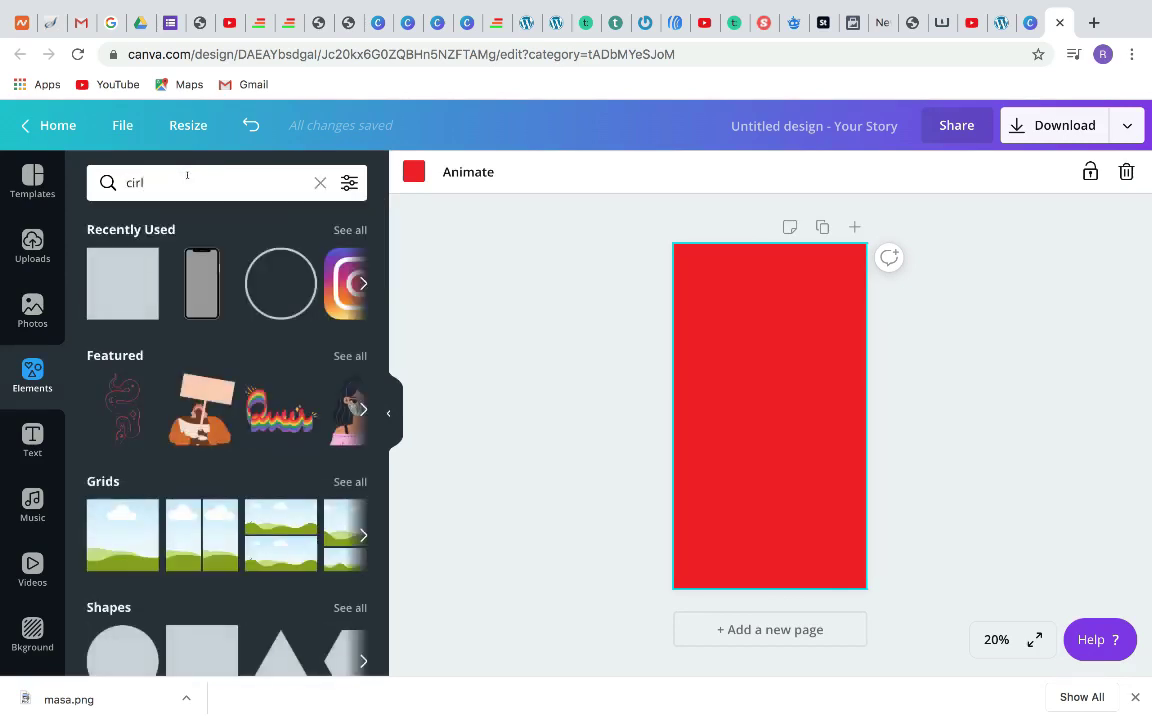
key("BackSpace")
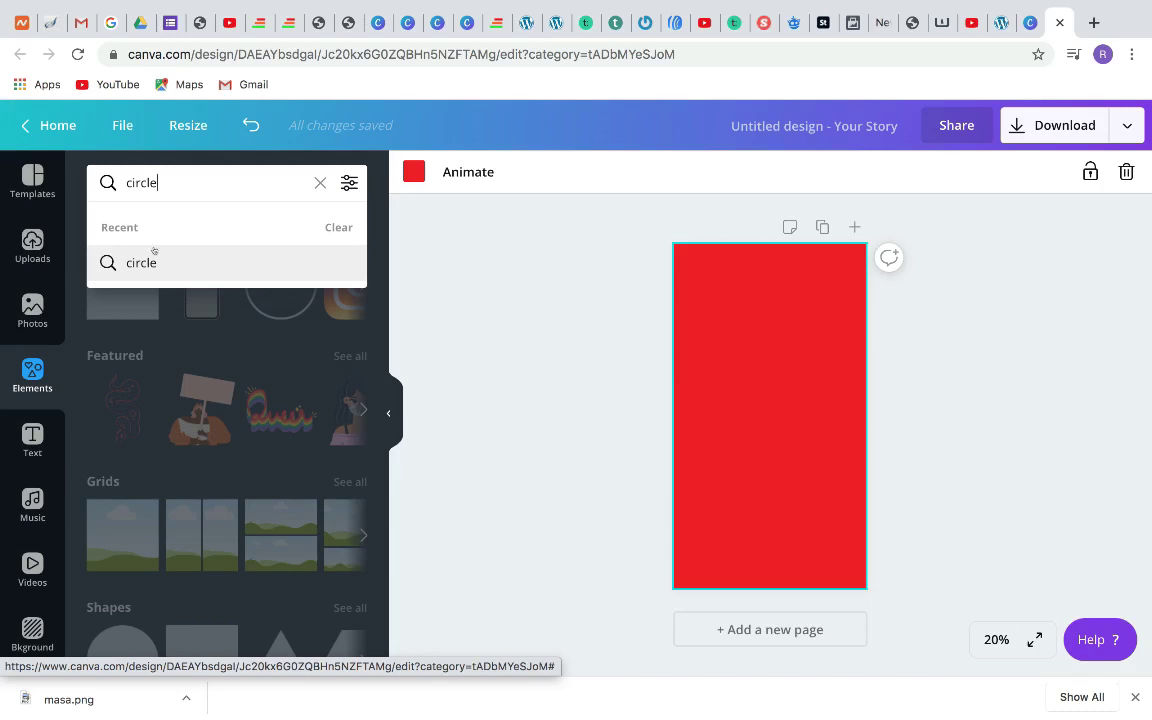
left_click(147, 259)
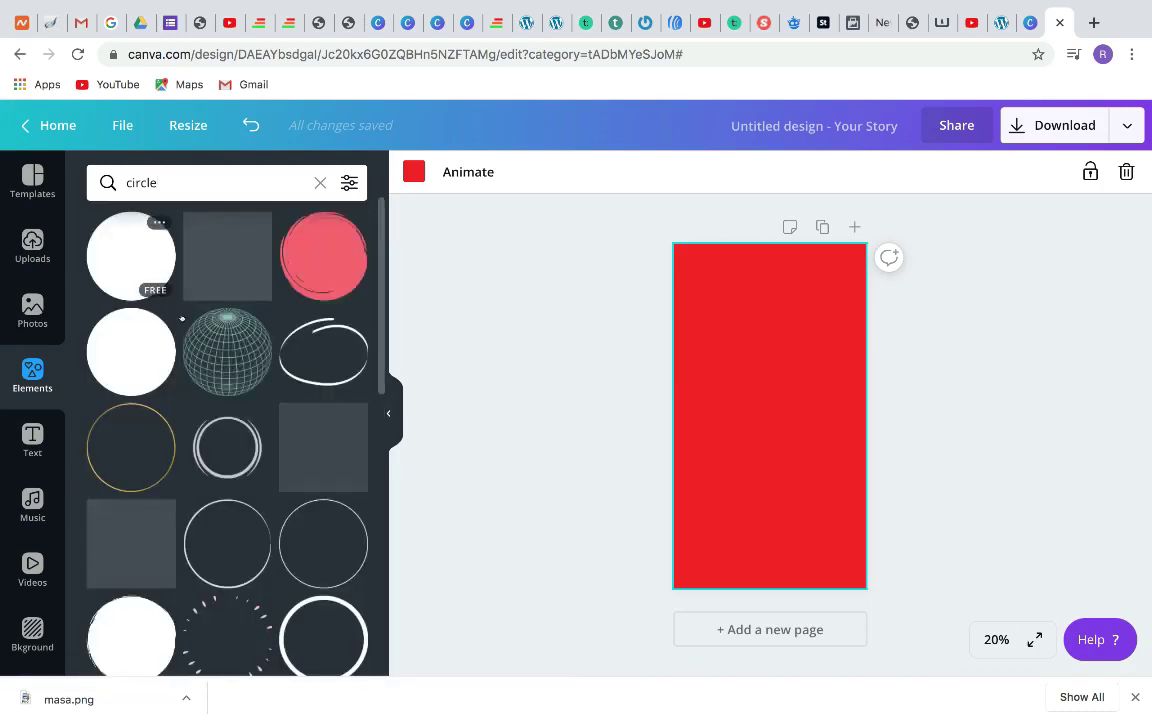
Look through the circle element results for a frame that suits the highlight cover.
scroll(190, 355, "down", 3)
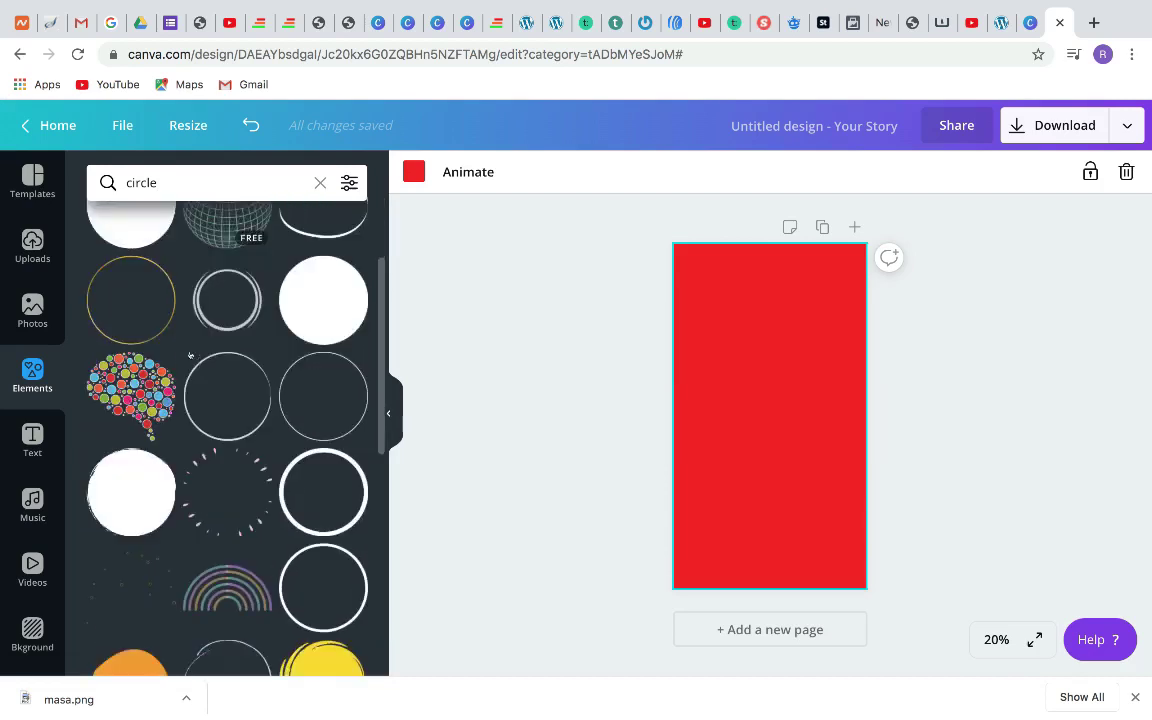
scroll(190, 355, "down", 2)
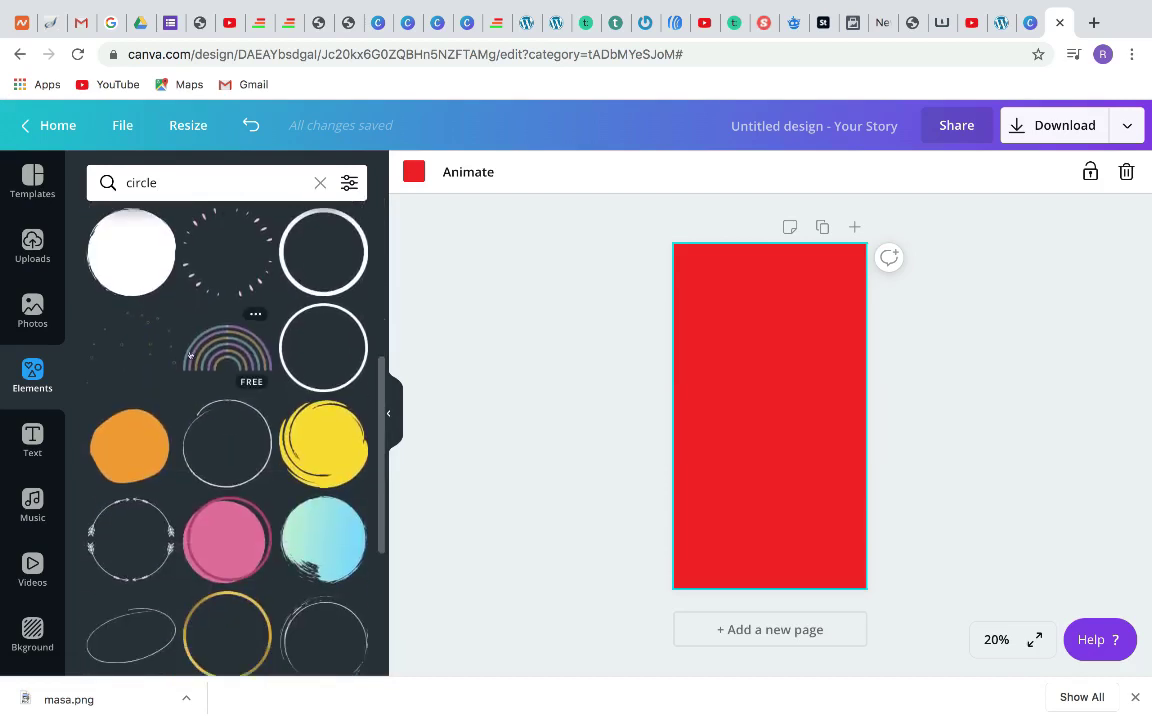
scroll(190, 355, "up", 5)
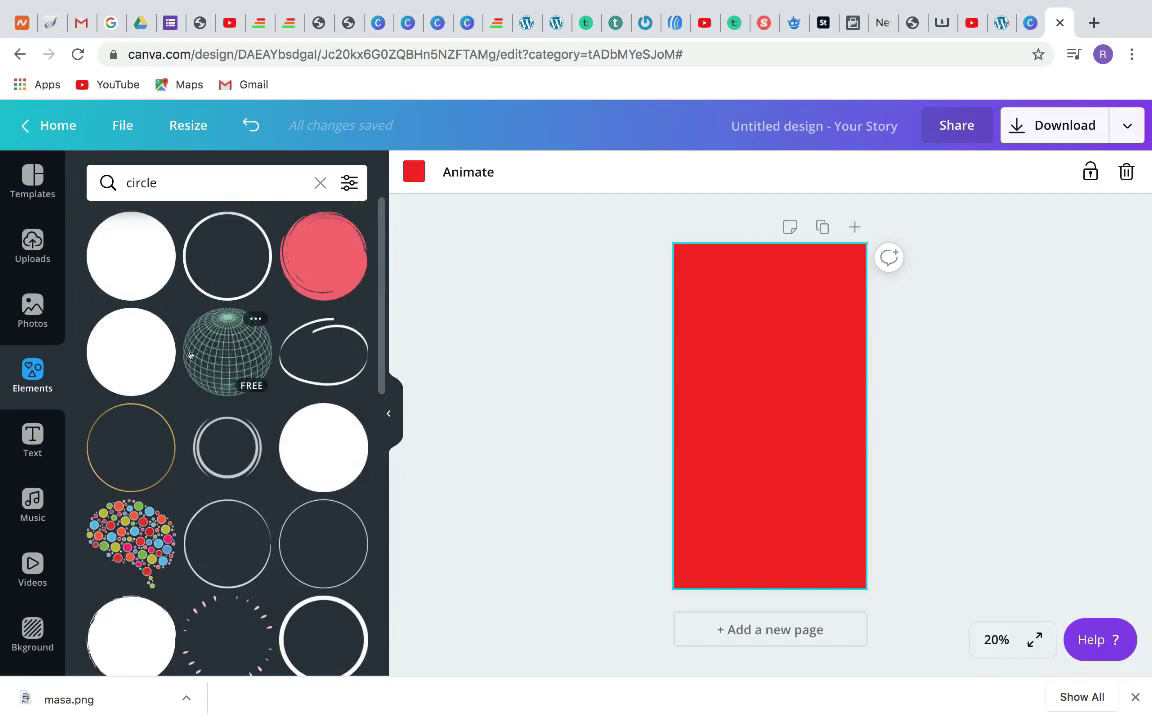
scroll(190, 355, "down", 6)
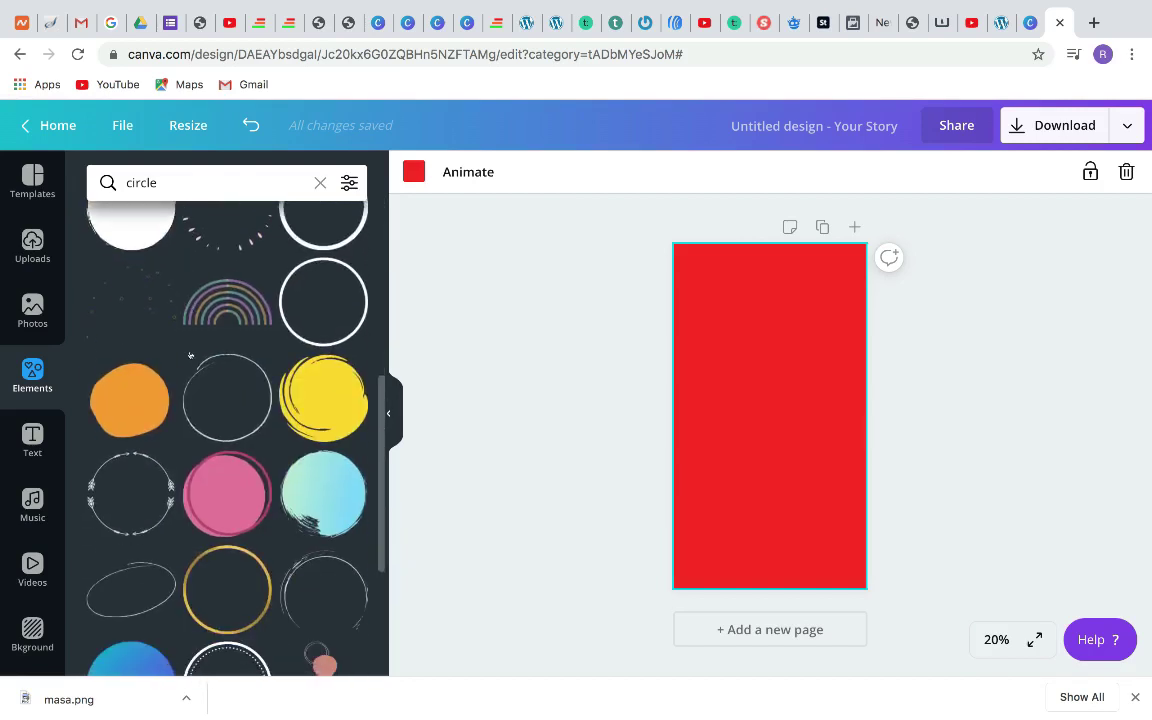
scroll(190, 355, "down", 5)
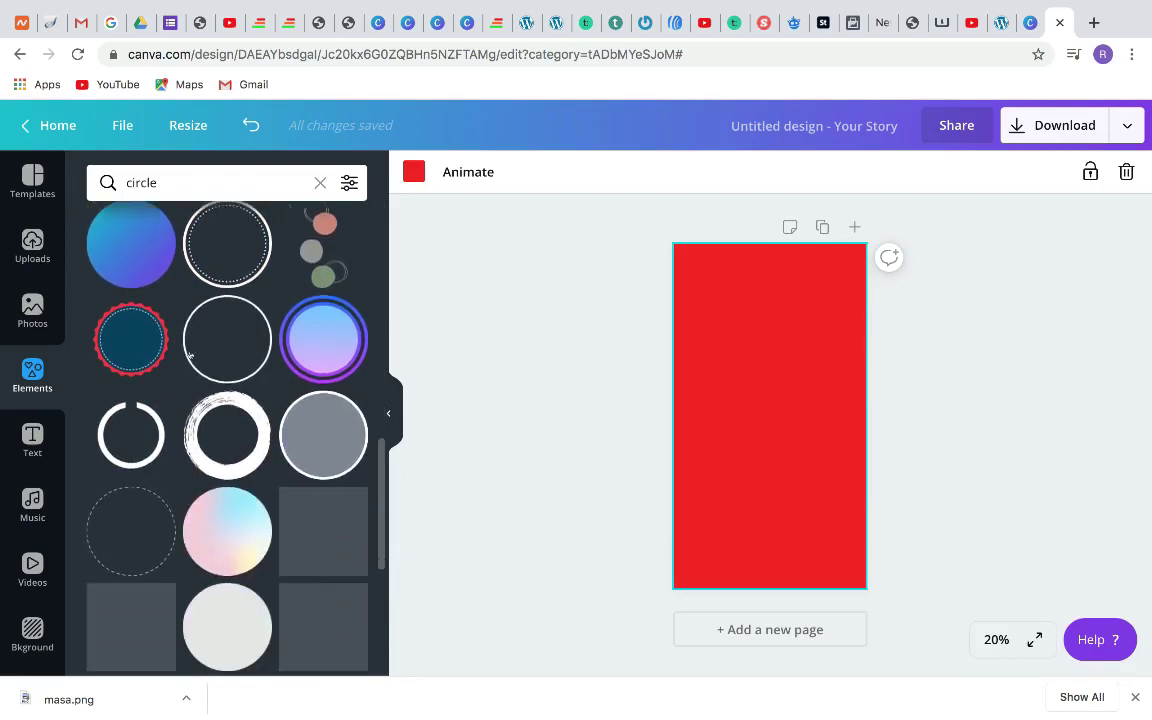
scroll(190, 355, "down", 3)
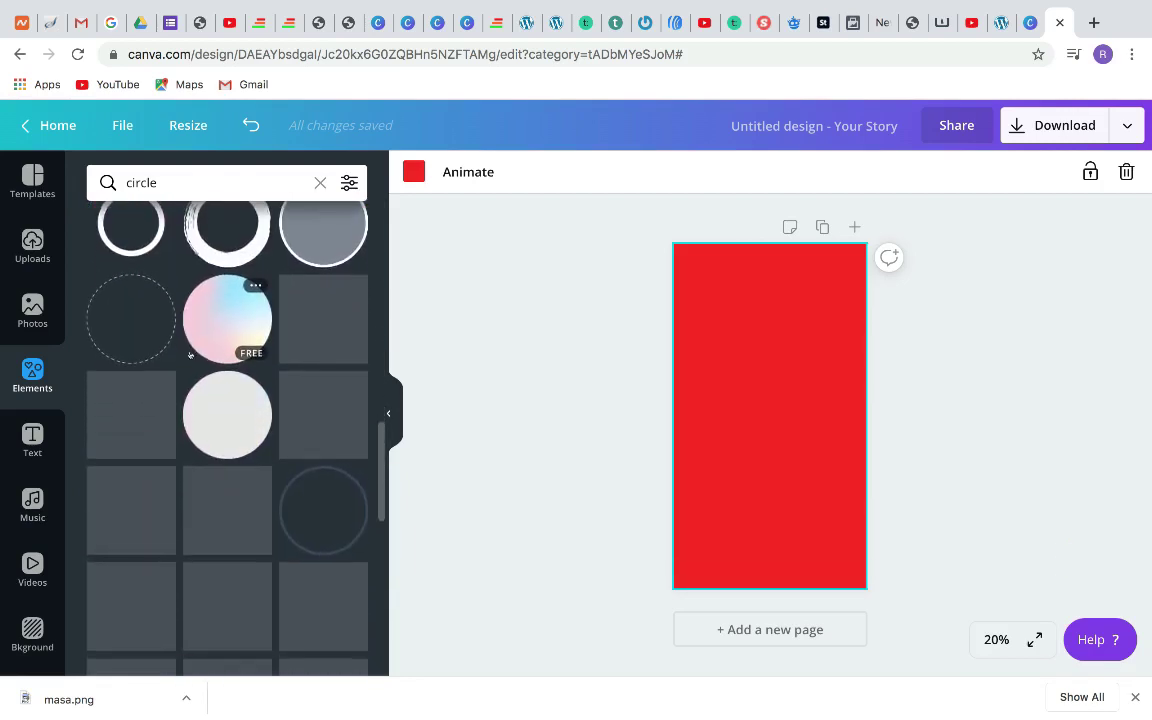
scroll(190, 355, "down", 1)
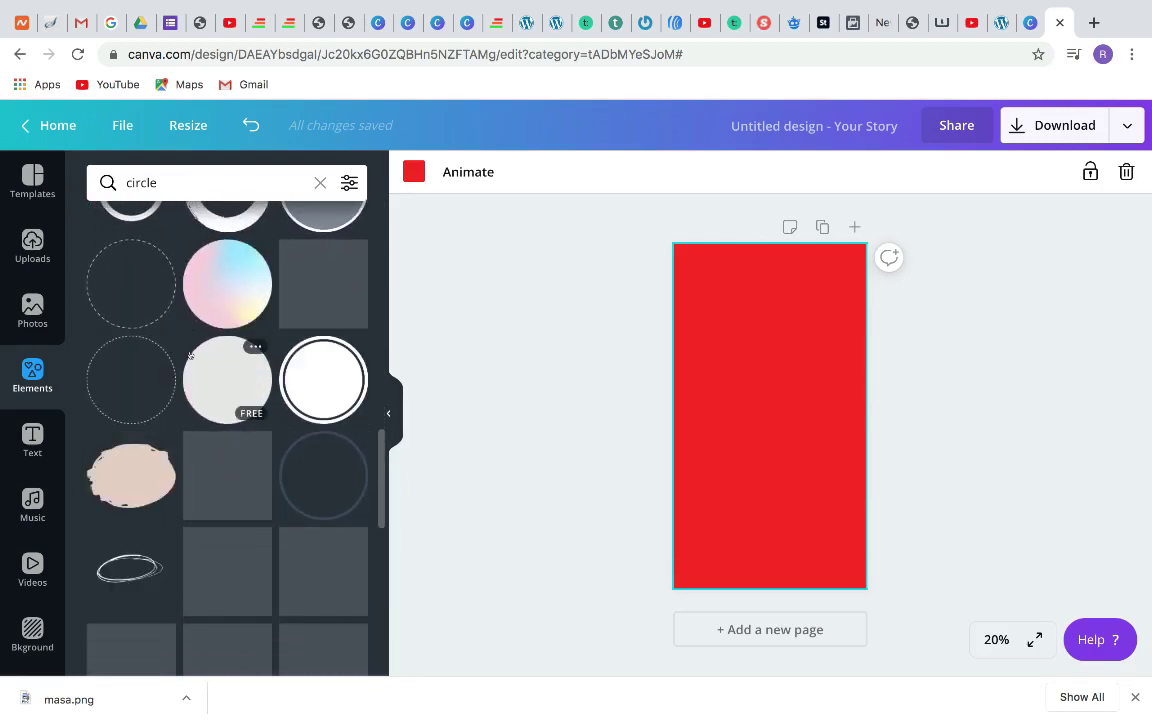
scroll(190, 355, "down", 3)
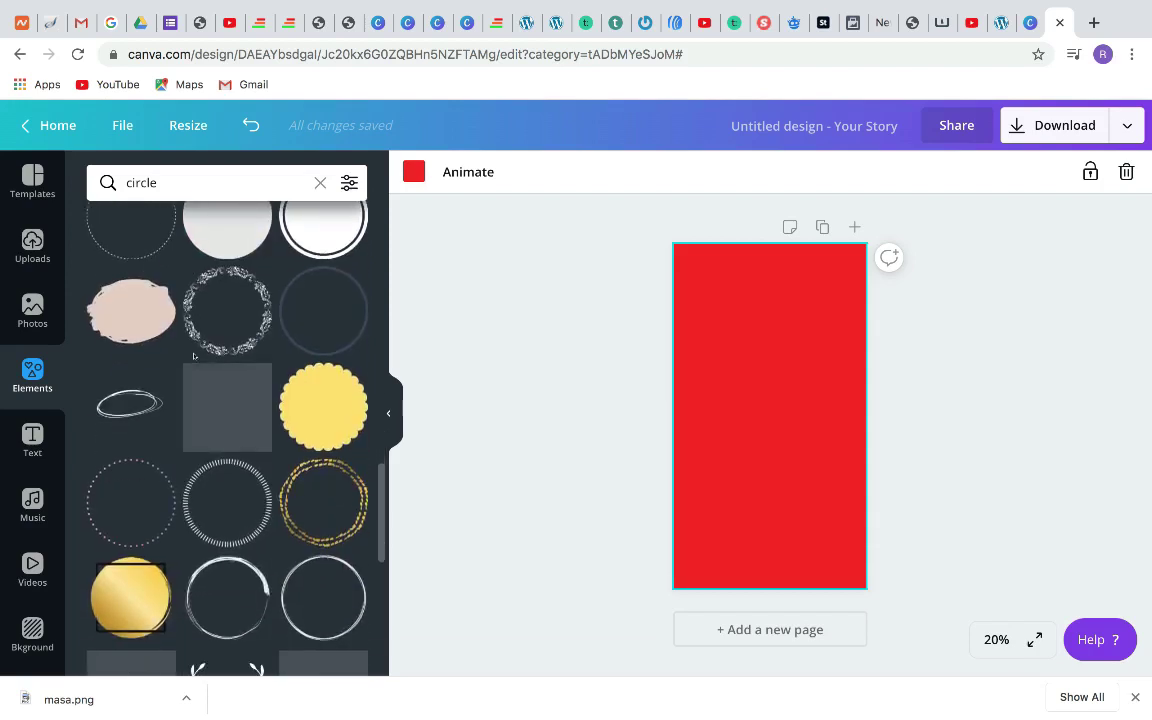
scroll(194, 355, "down", 5)
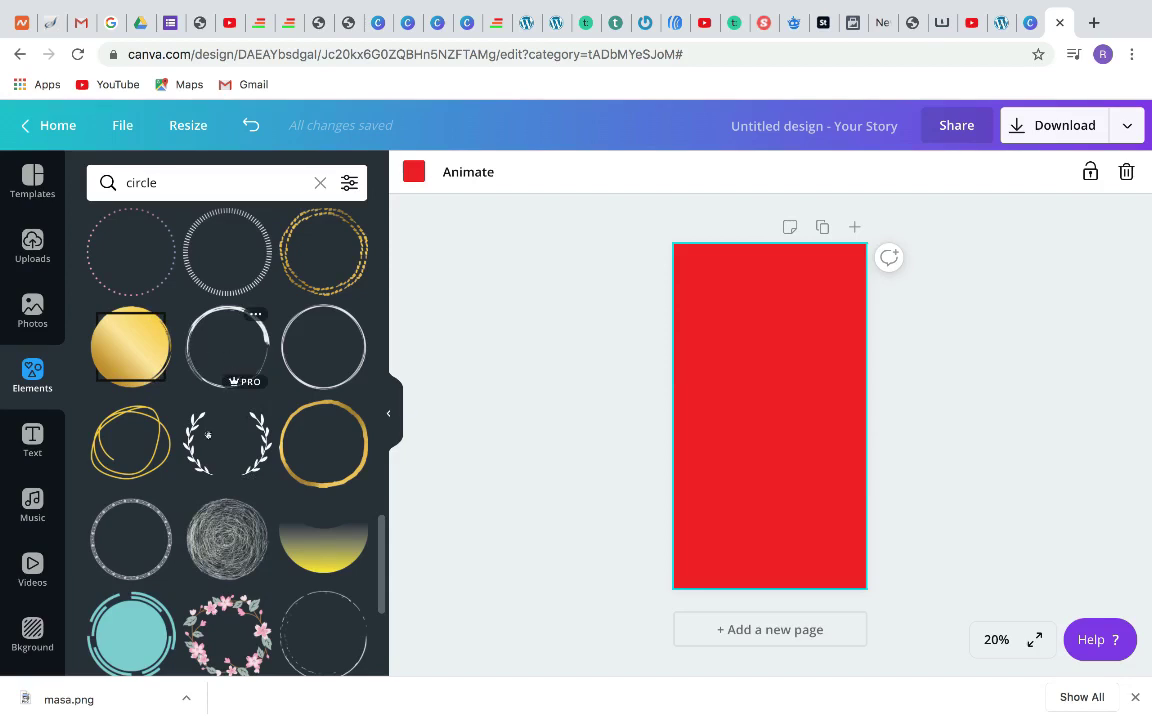
scroll(210, 440, "down", 4)
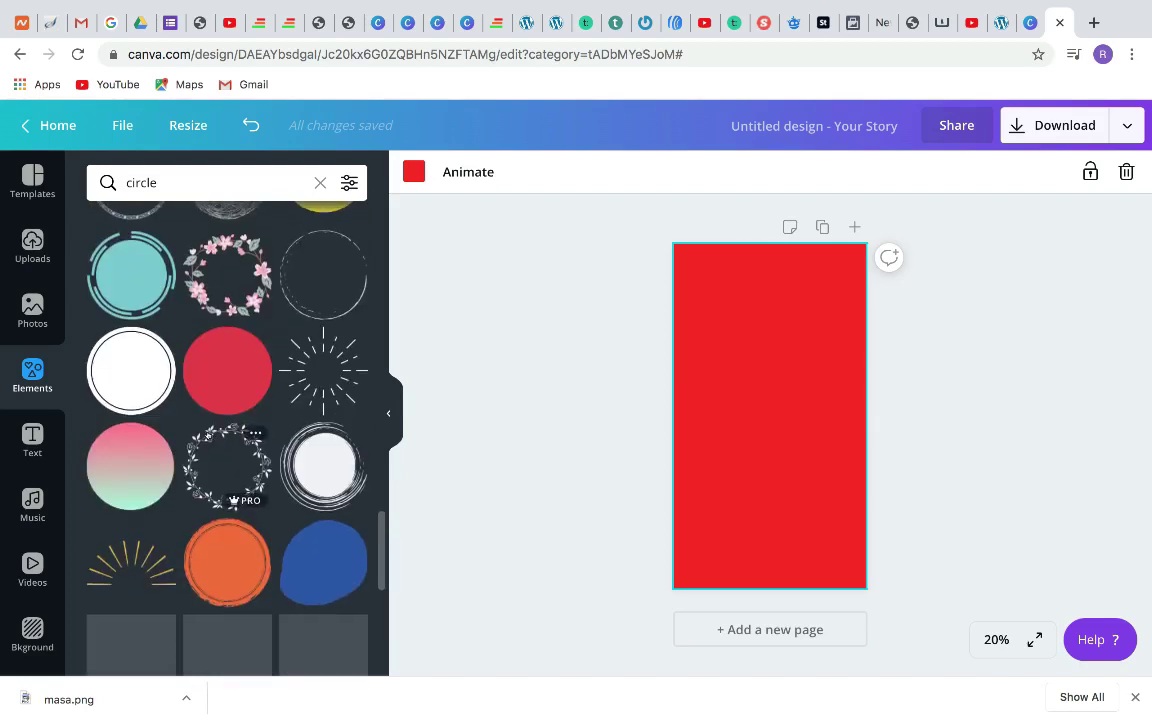
scroll(208, 435, "down", 1)
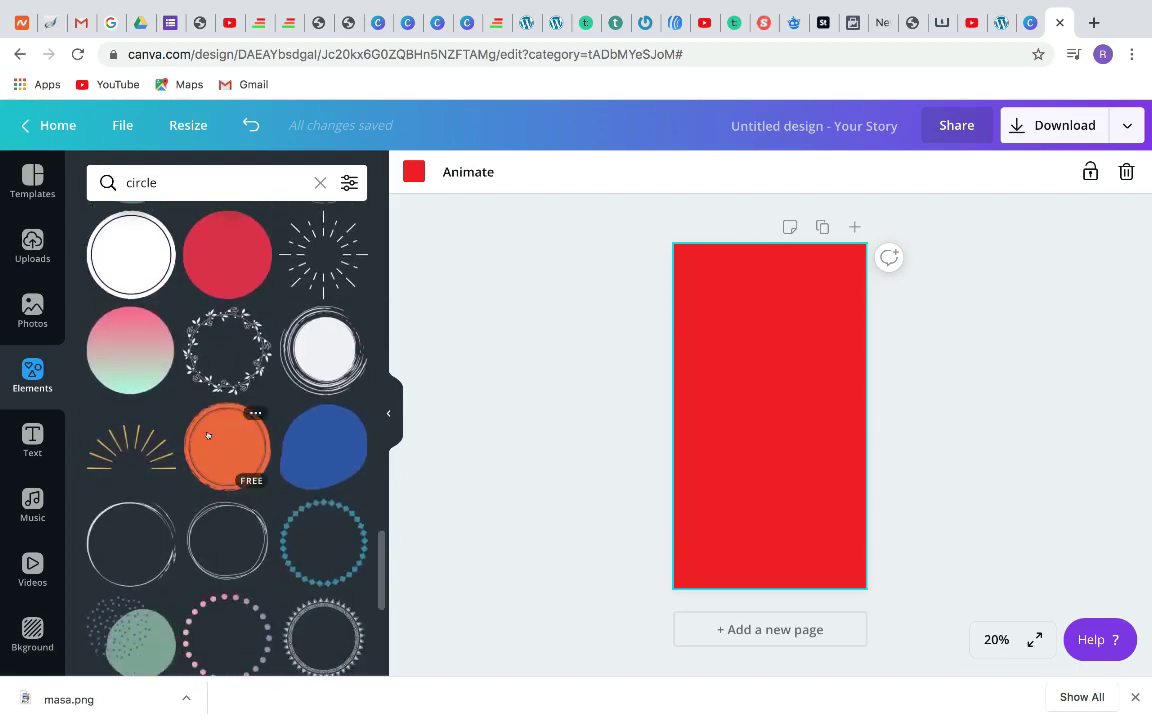
scroll(208, 435, "down", 1)
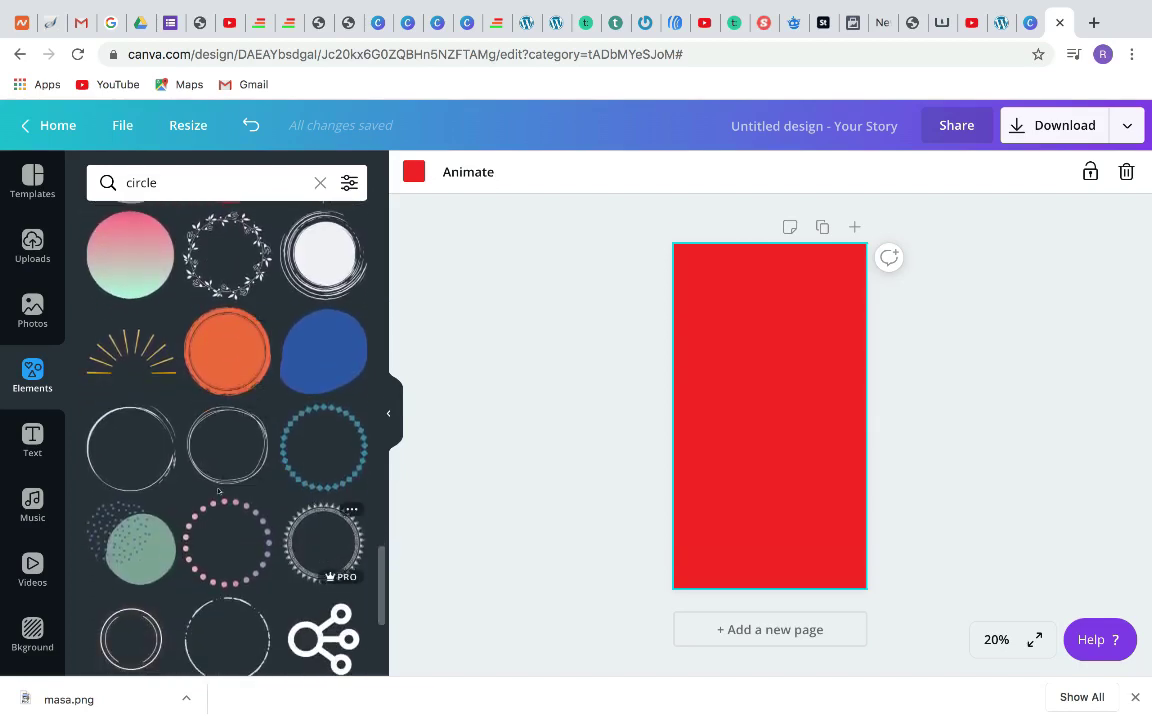
scroll(221, 553, "down", 2)
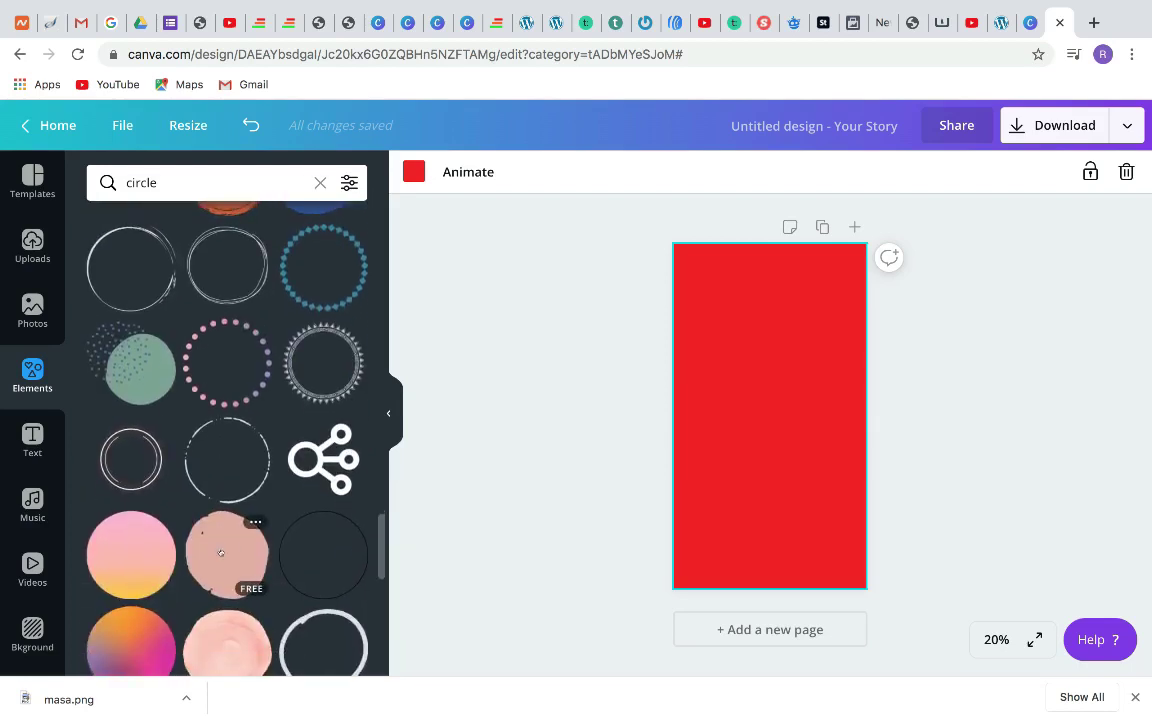
scroll(221, 553, "down", 3)
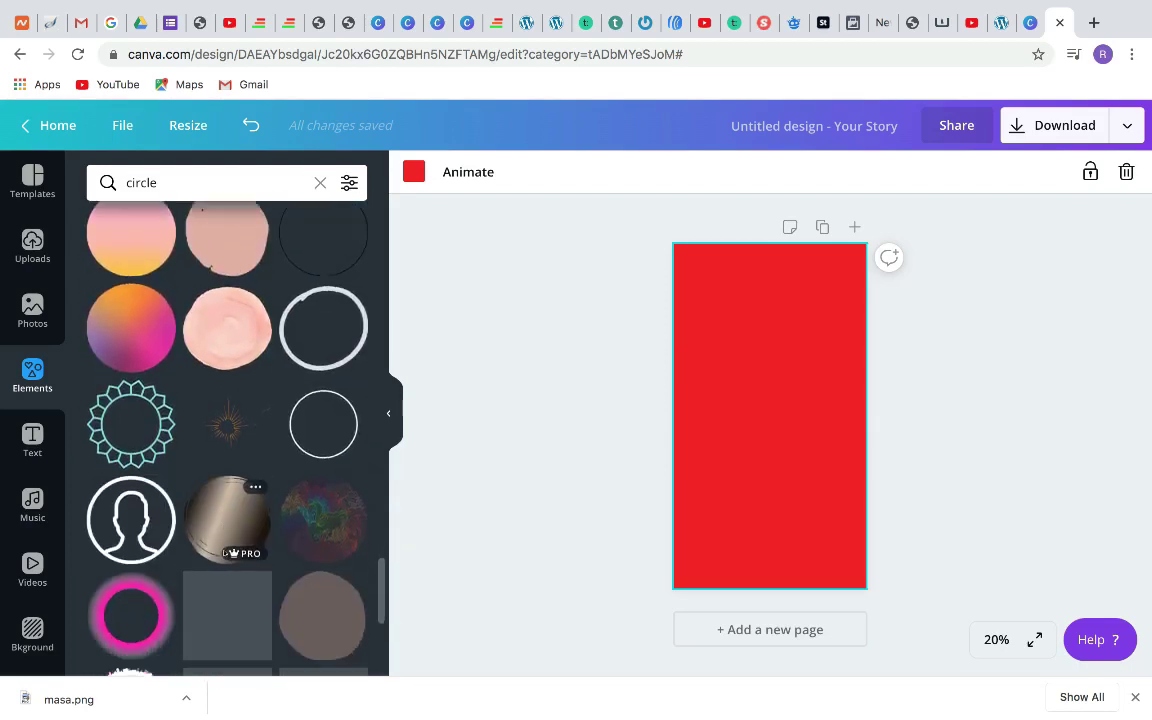
scroll(225, 553, "down", 4)
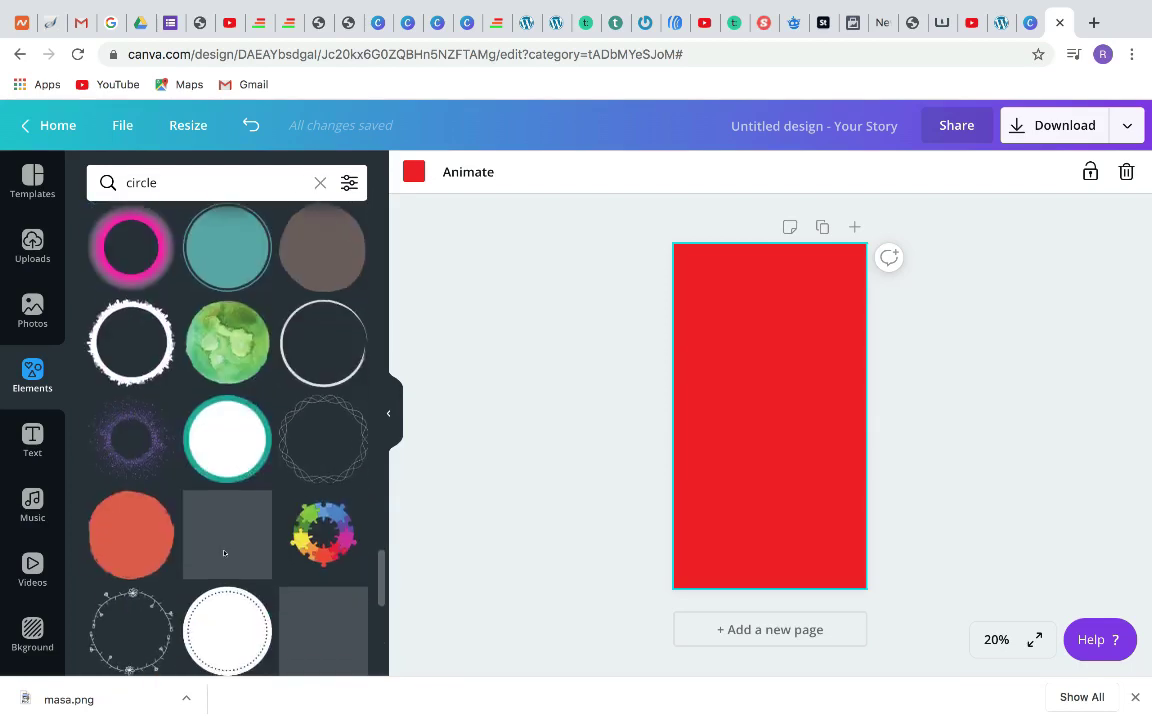
scroll(225, 553, "down", 3)
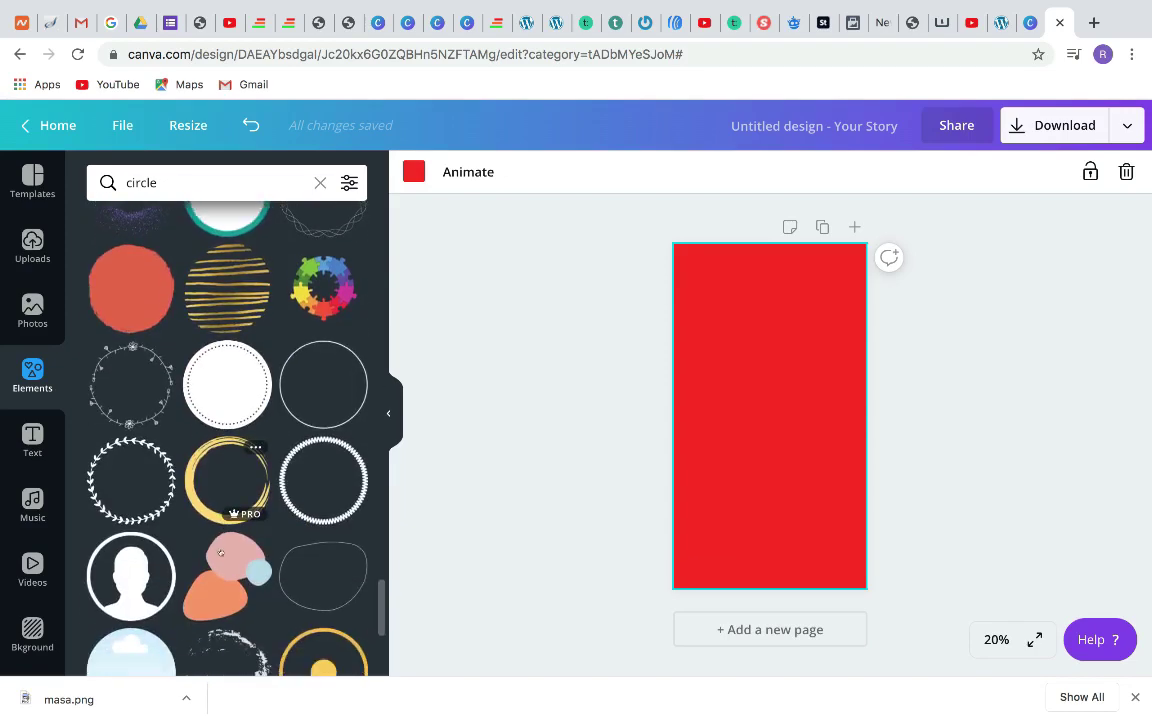
scroll(221, 553, "down", 3)
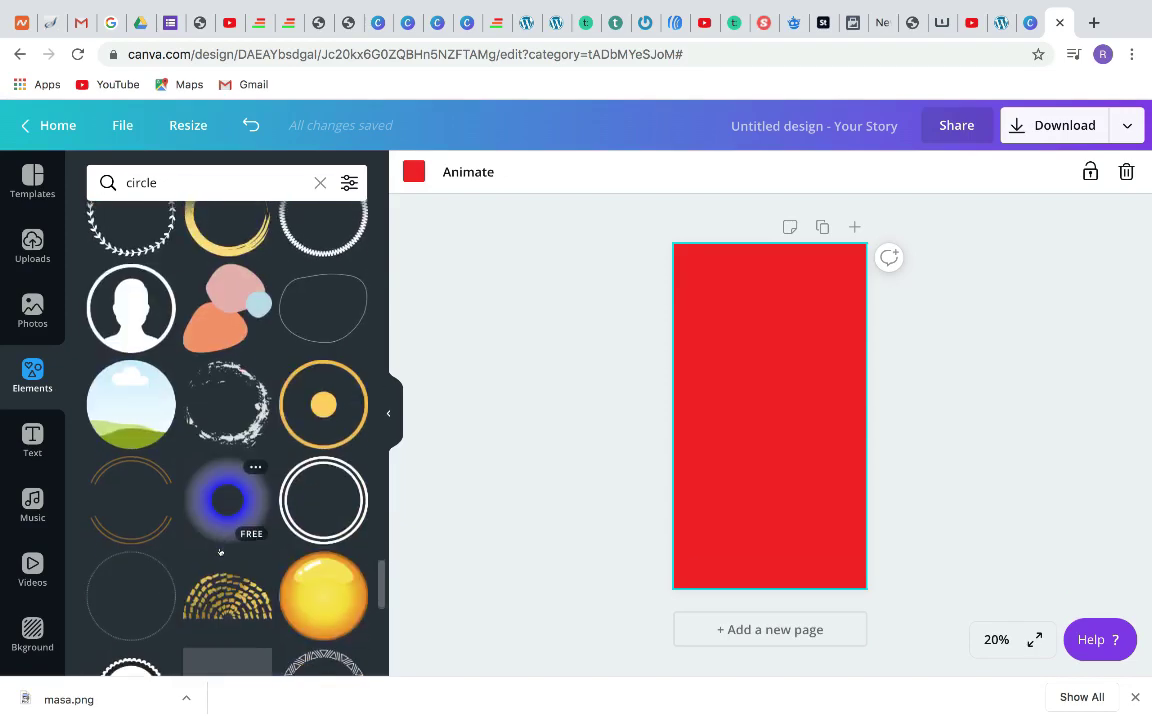
scroll(221, 553, "down", 3)
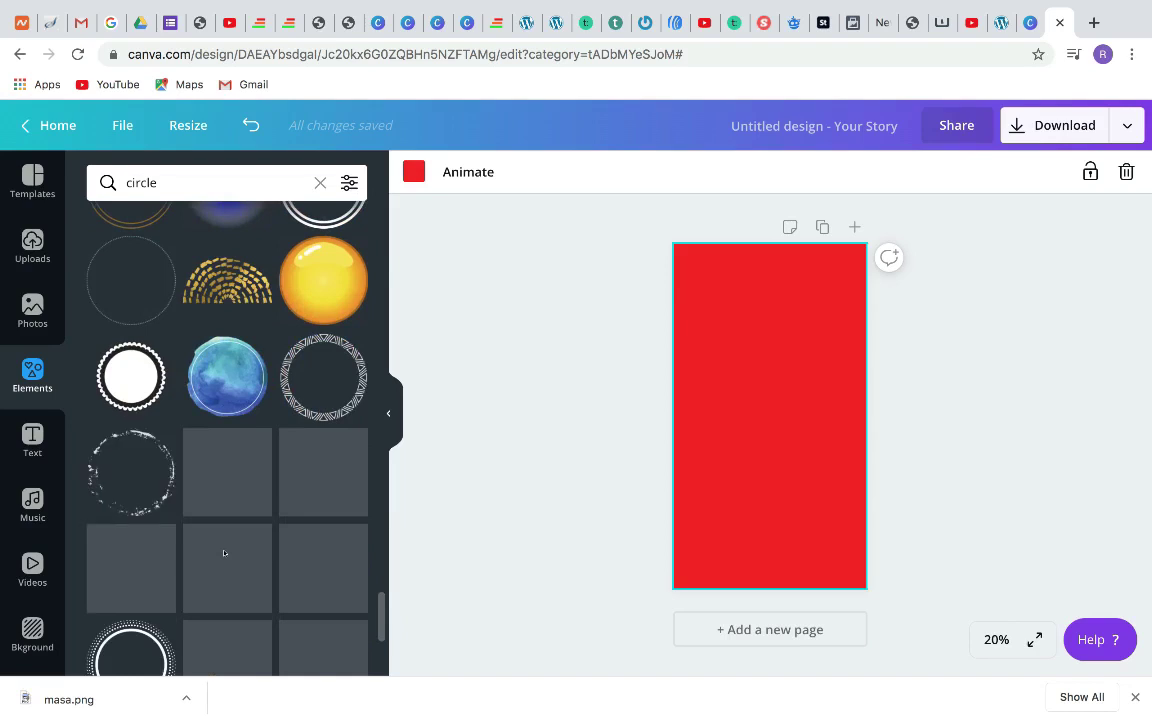
scroll(222, 553, "down", 2)
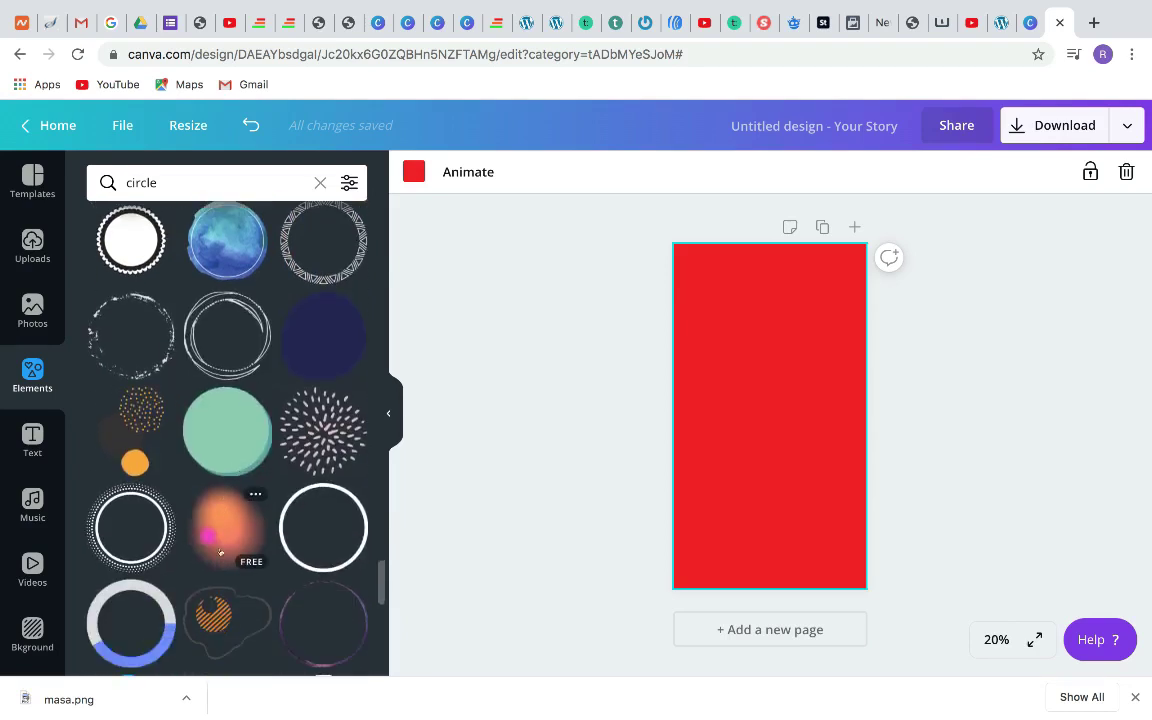
scroll(221, 553, "down", 3)
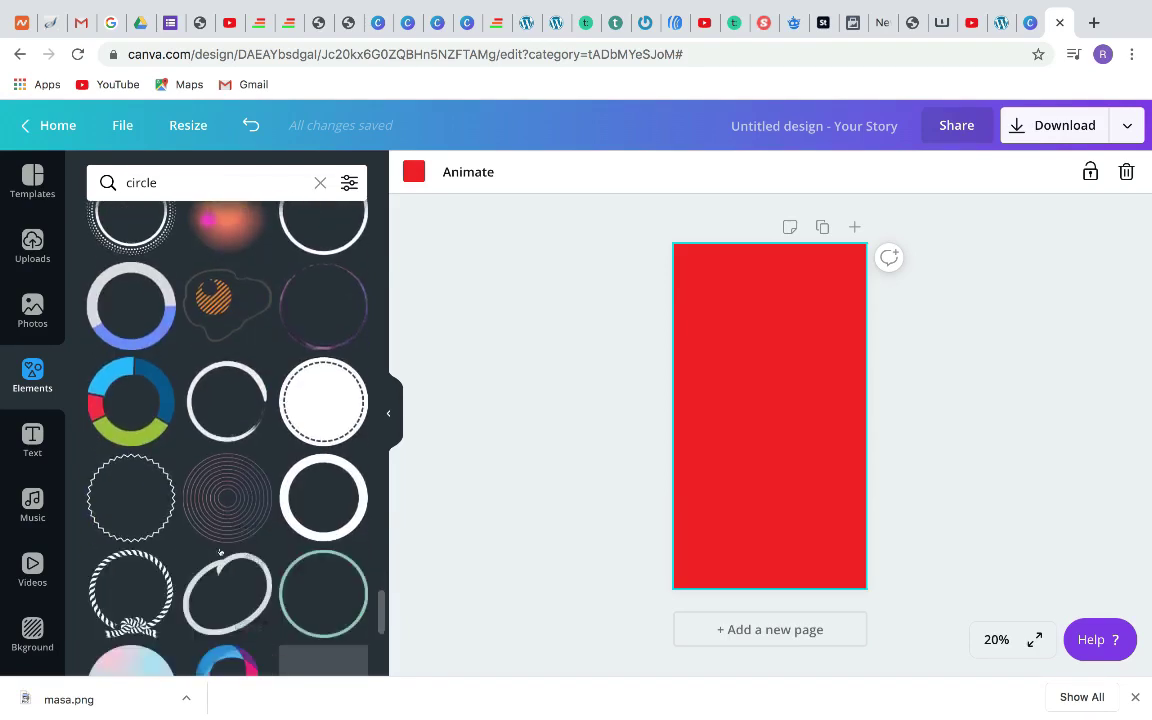
scroll(221, 553, "down", 3)
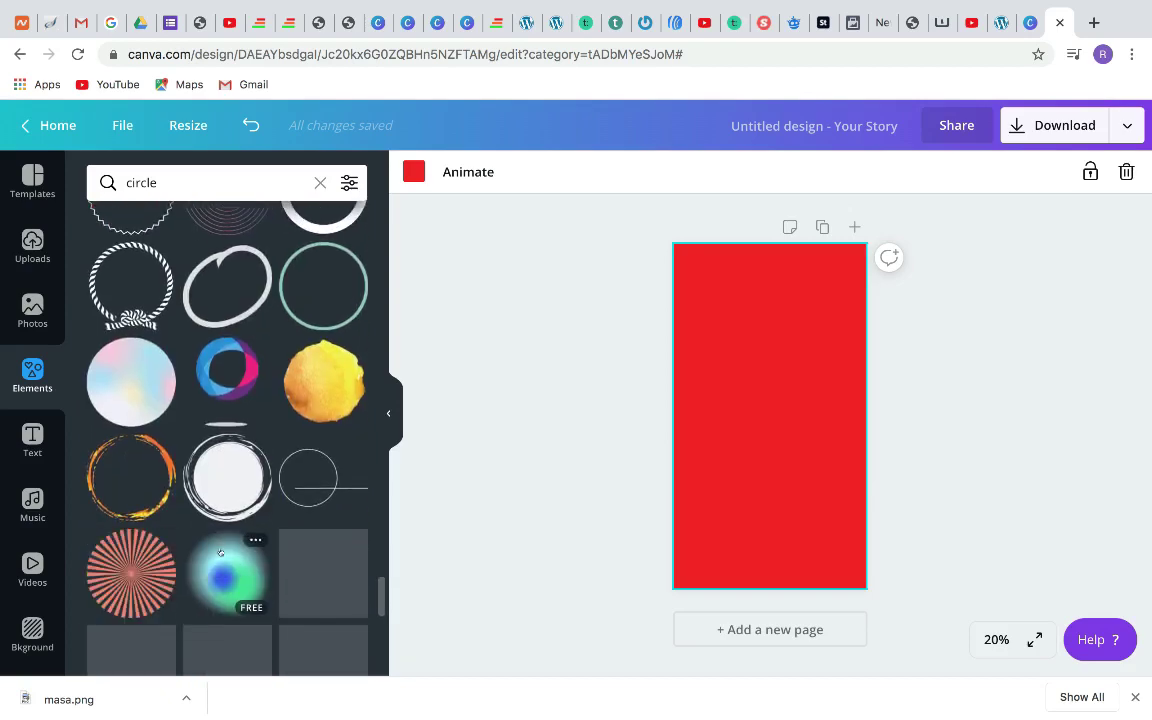
scroll(221, 553, "down", 4)
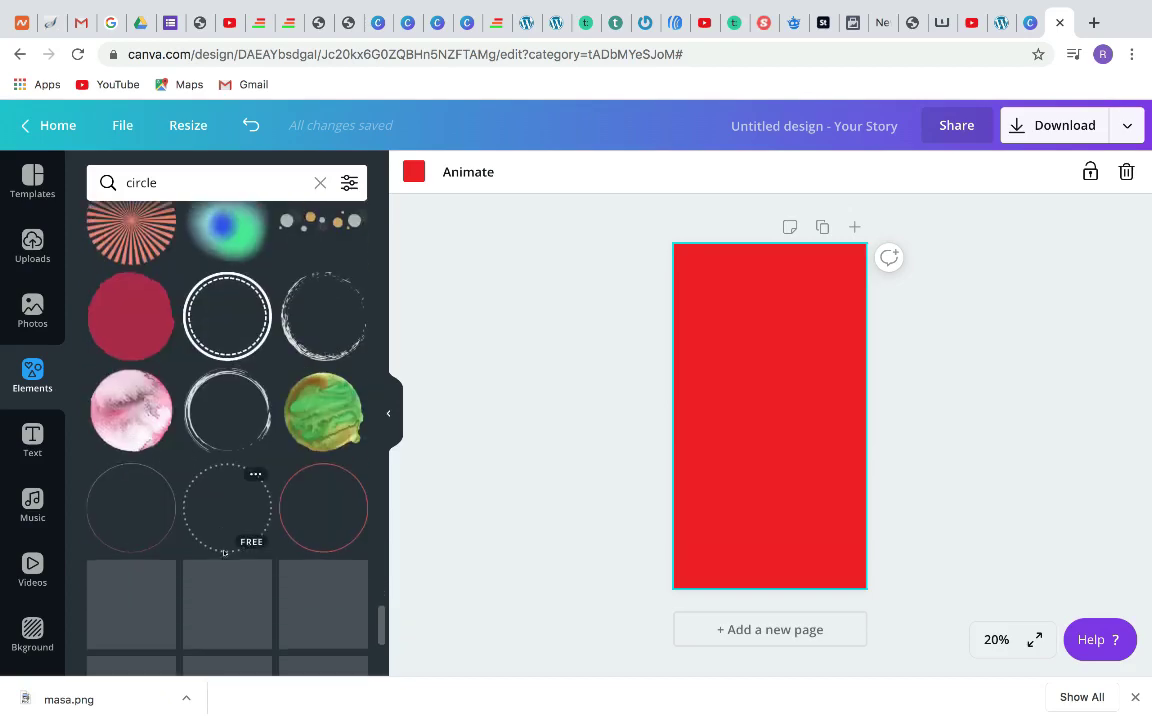
scroll(224, 553, "down", 3)
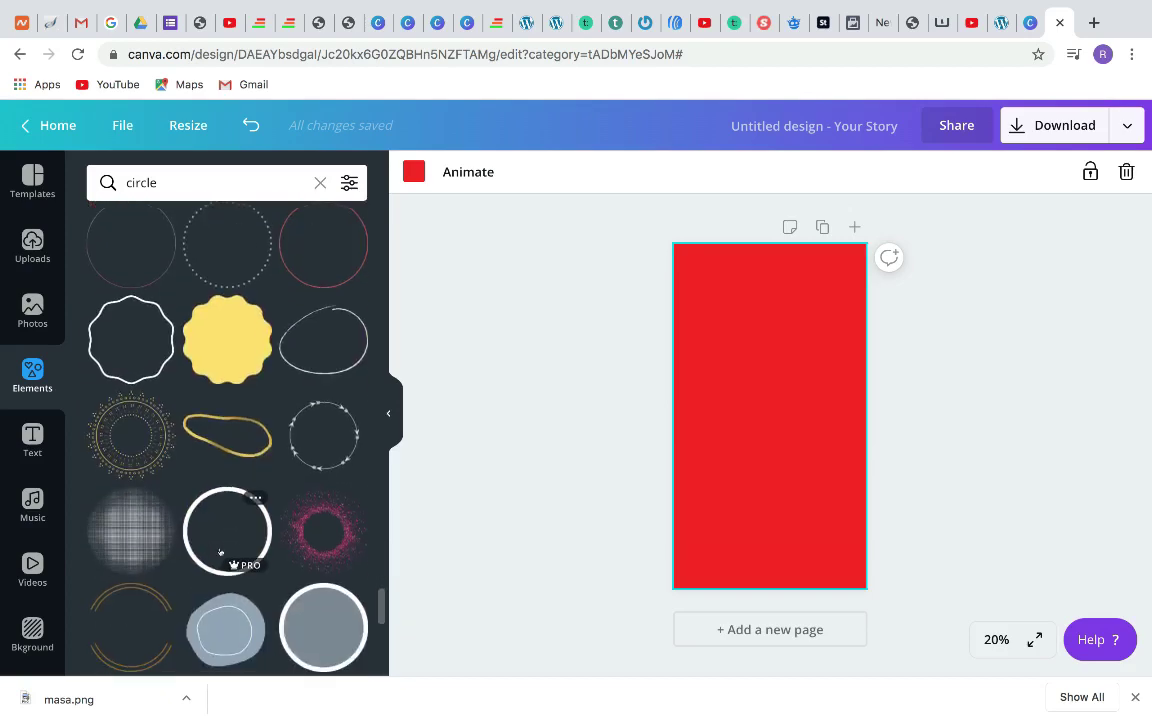
scroll(216, 550, "down", 2)
scroll(221, 551, "up", 6)
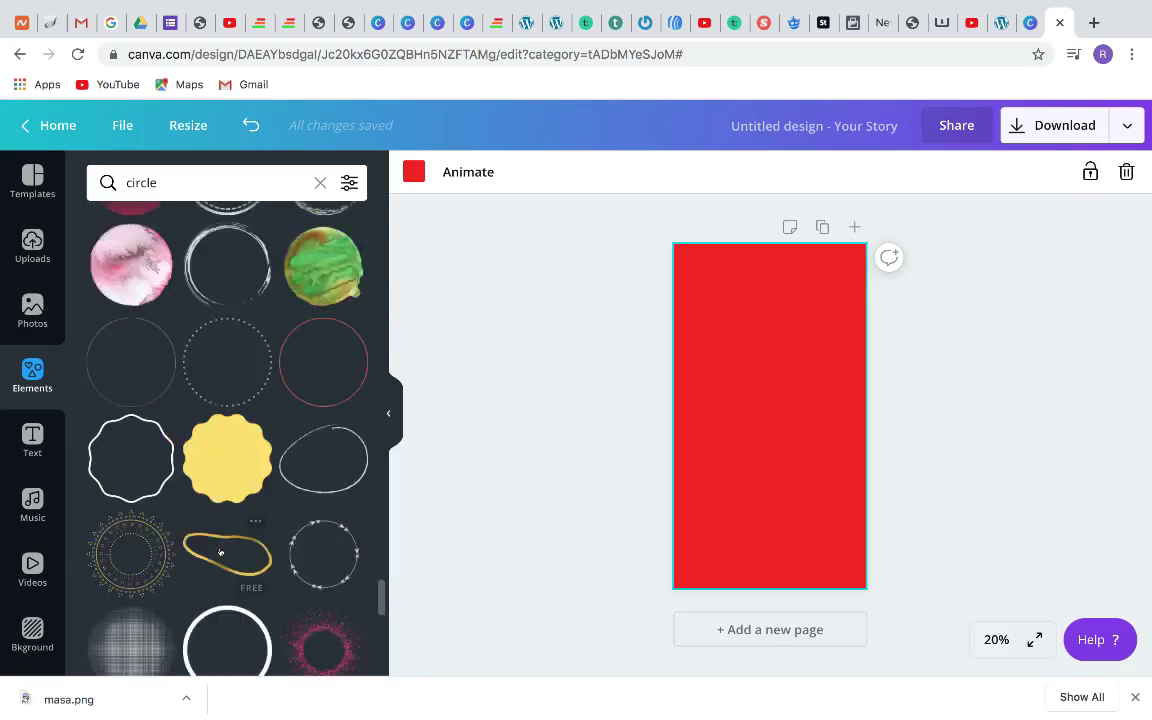
scroll(221, 551, "up", 8)
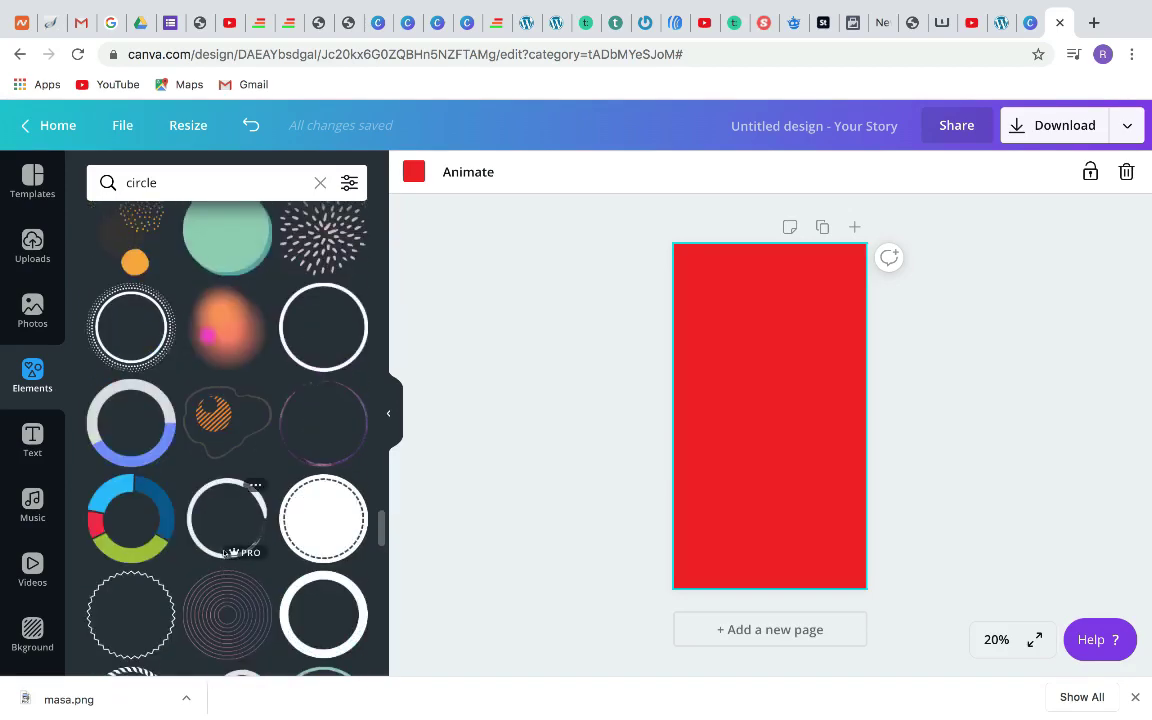
scroll(224, 553, "up", 2)
scroll(222, 552, "down", 8)
scroll(221, 552, "up", 3)
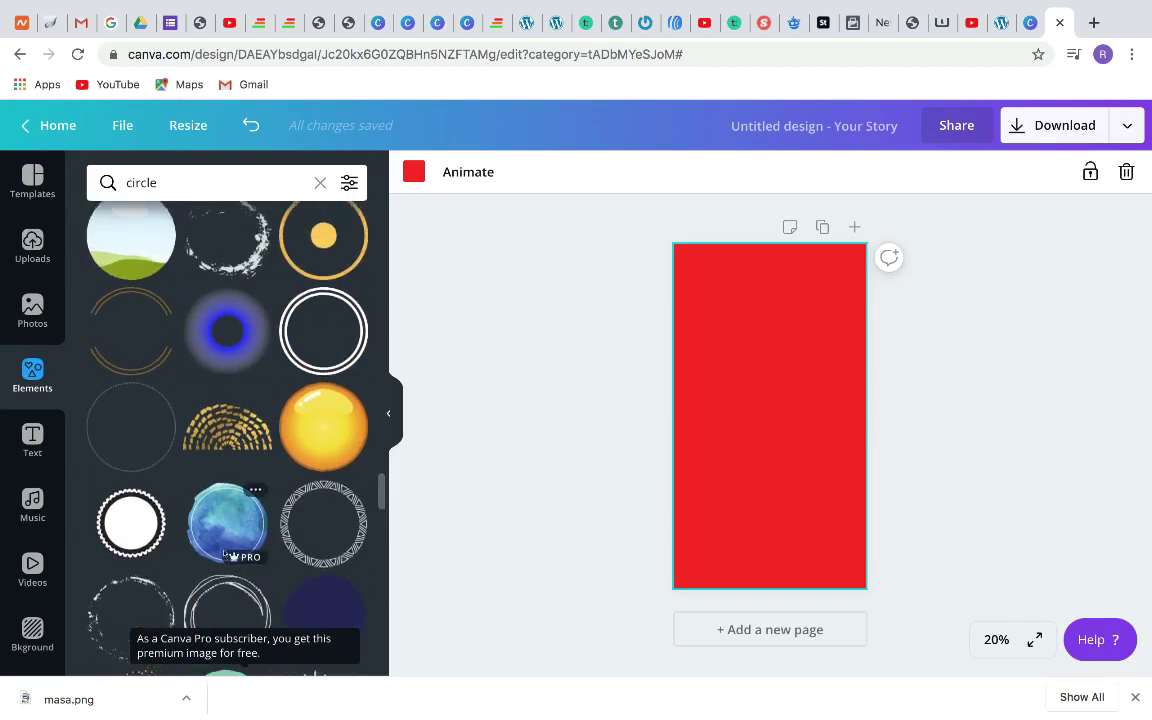
scroll(221, 551, "up", 8)
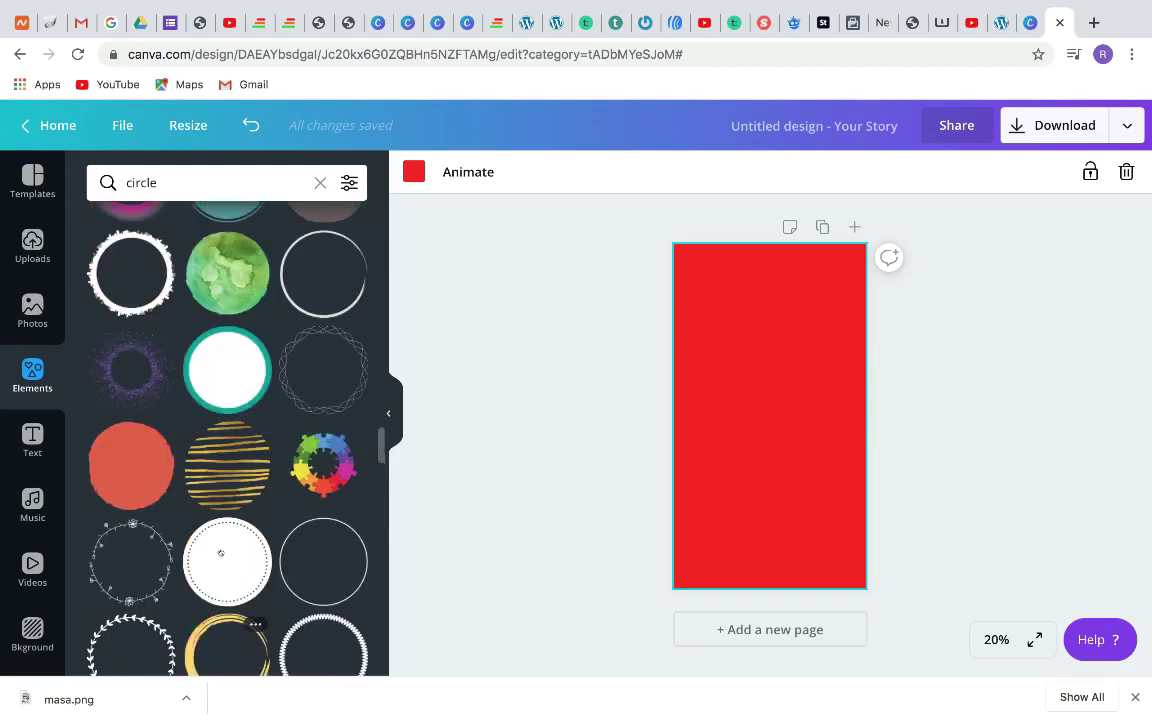
scroll(221, 551, "down", 8)
scroll(221, 551, "up", 2)
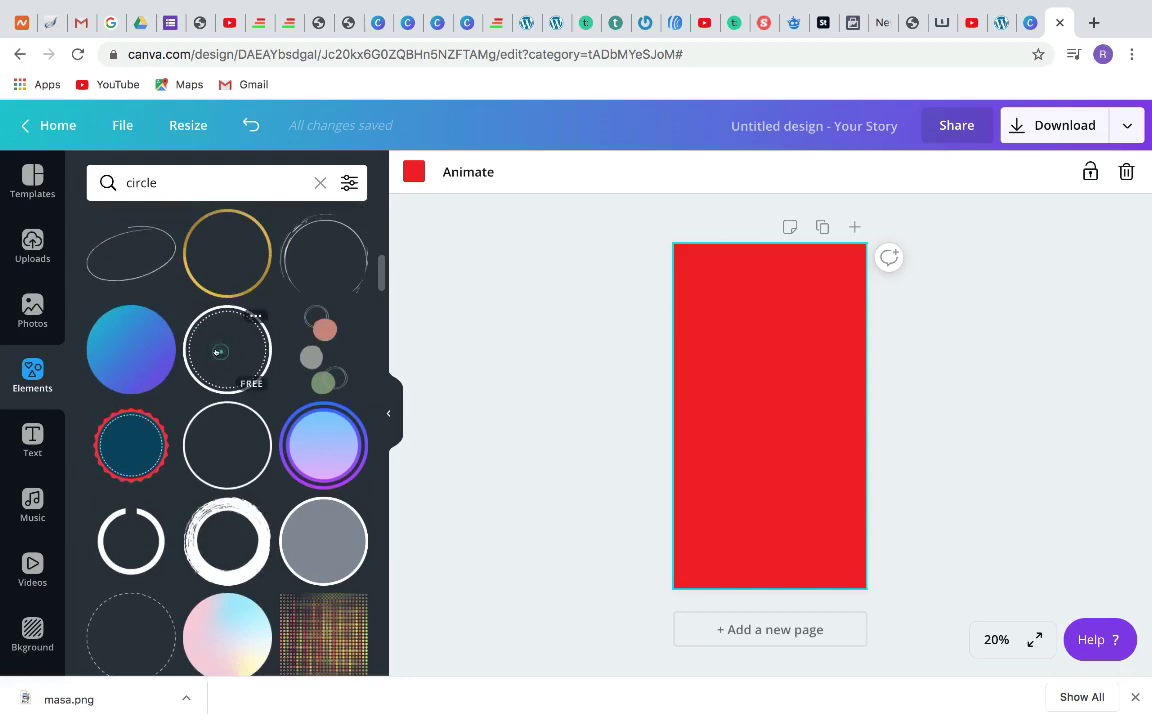
Add the white circle outline with a dotted inner ring, enlarged to about three quarters of the page width and centred on the page.
left_click(216, 352)
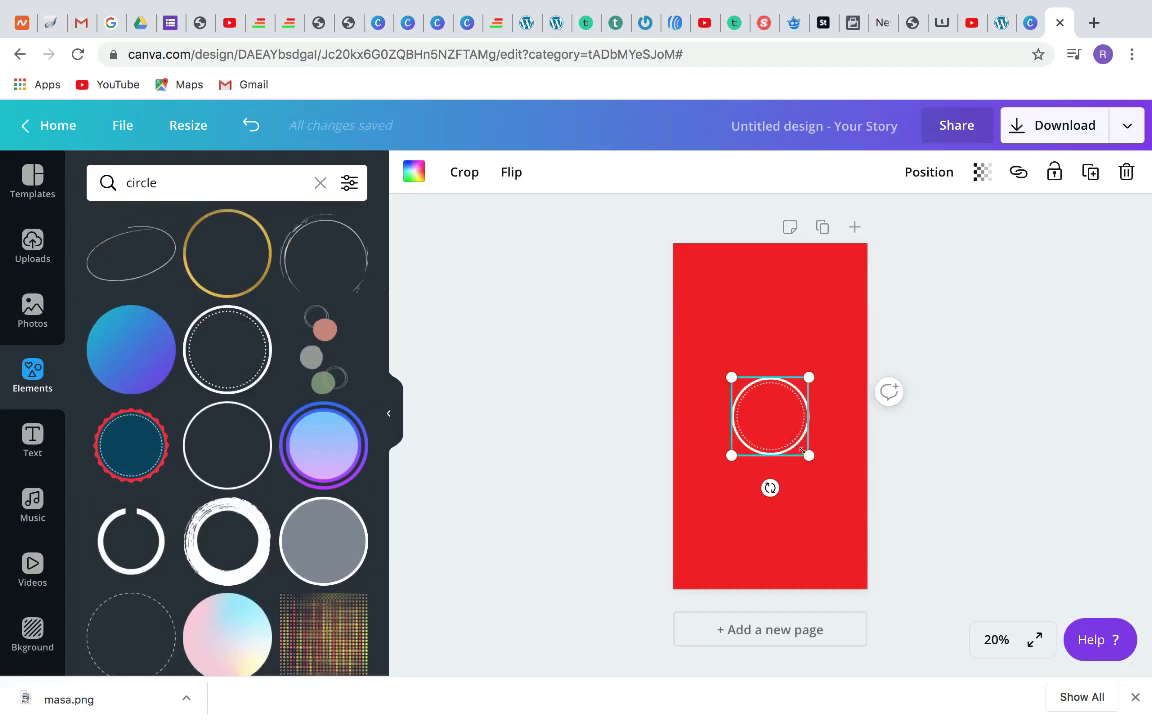
left_click_drag(808, 455, 866, 512)
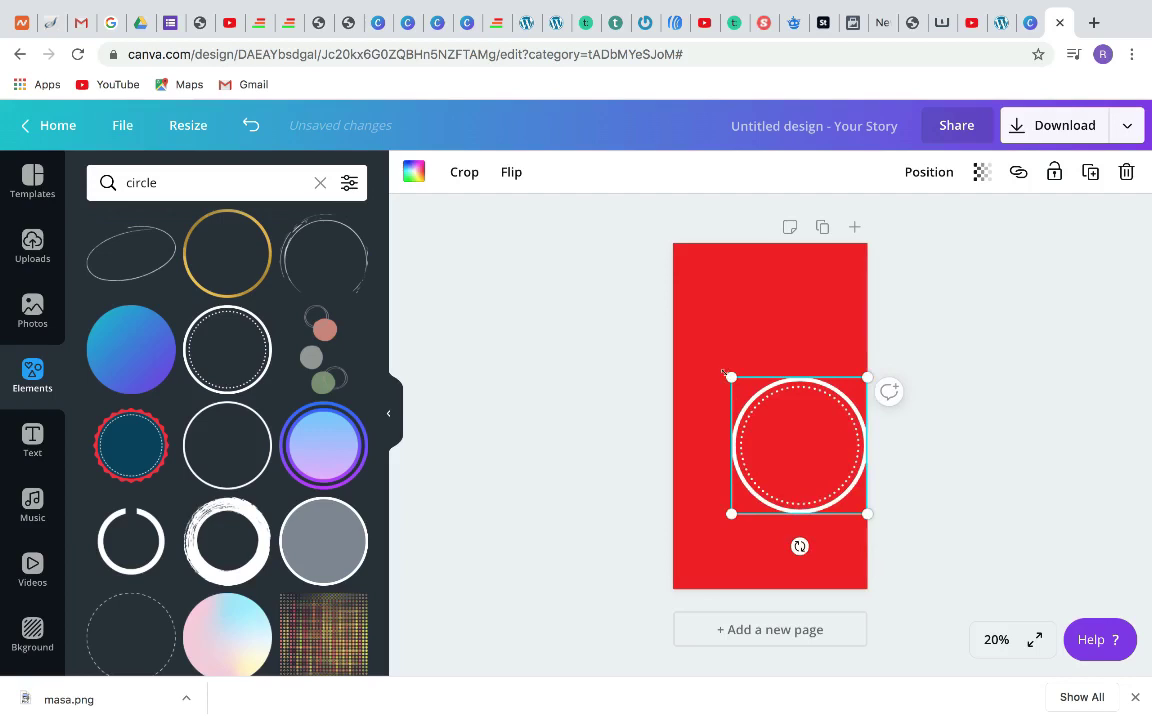
left_click_drag(731, 377, 711, 357)
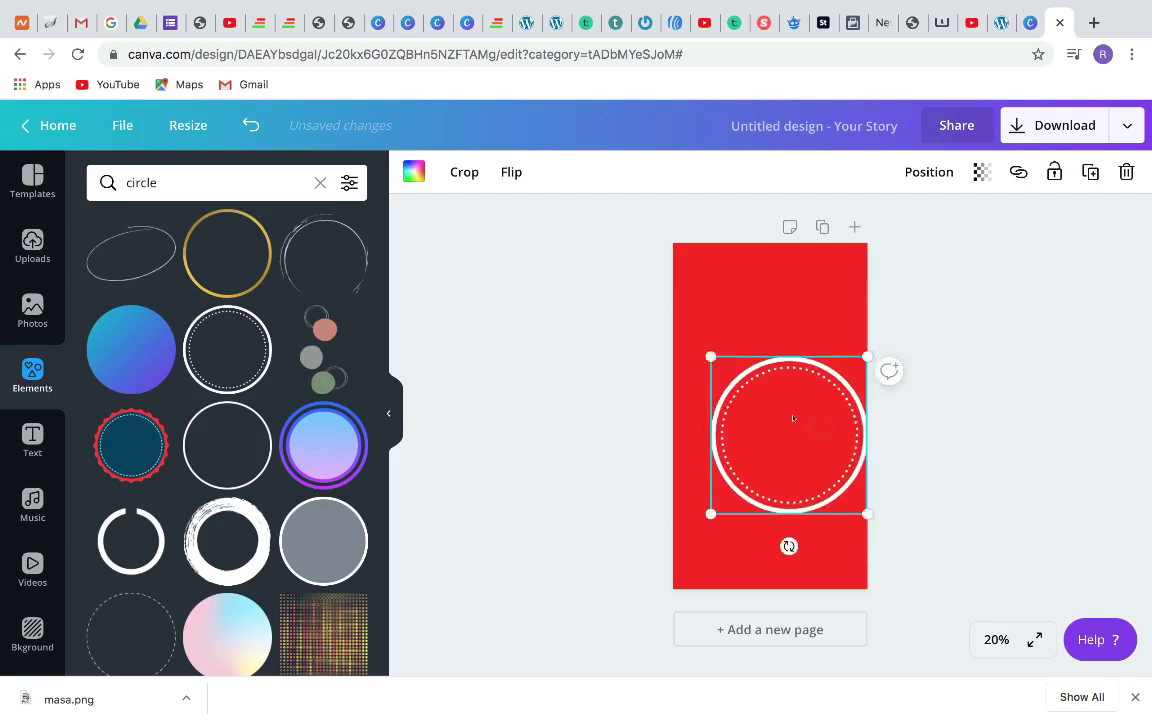
mouse_move(814, 421)
left_mouse_down()
mouse_move(784, 409)
mouse_move(806, 411)
left_mouse_up()
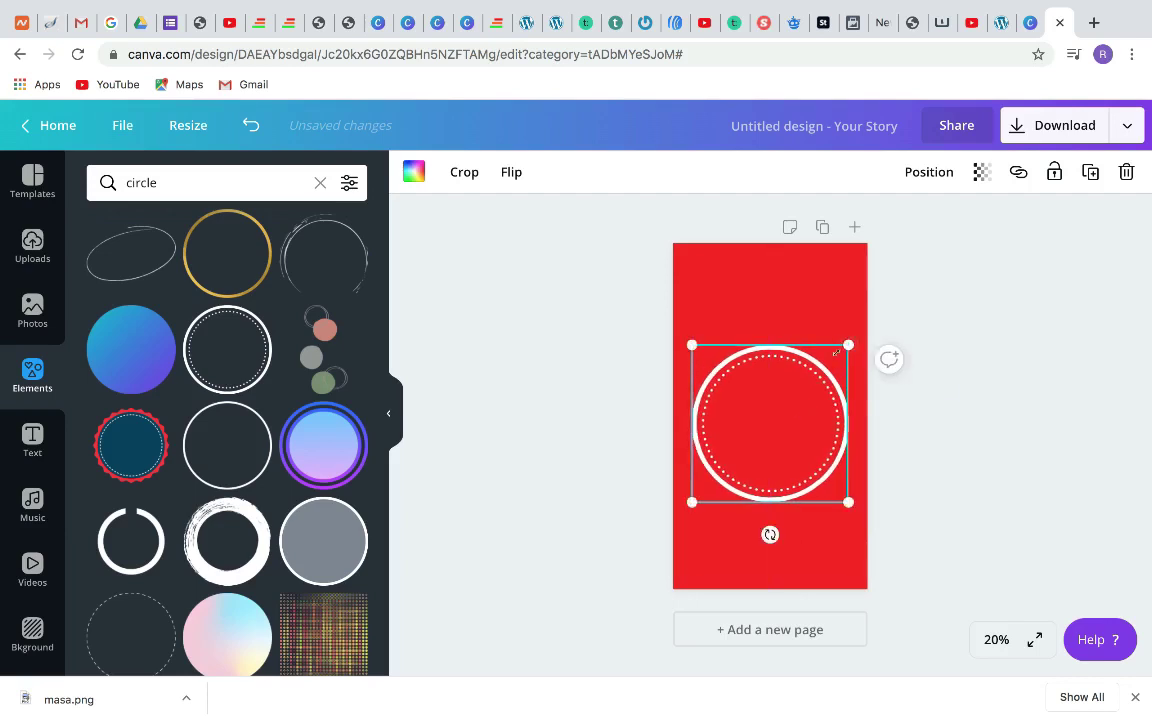
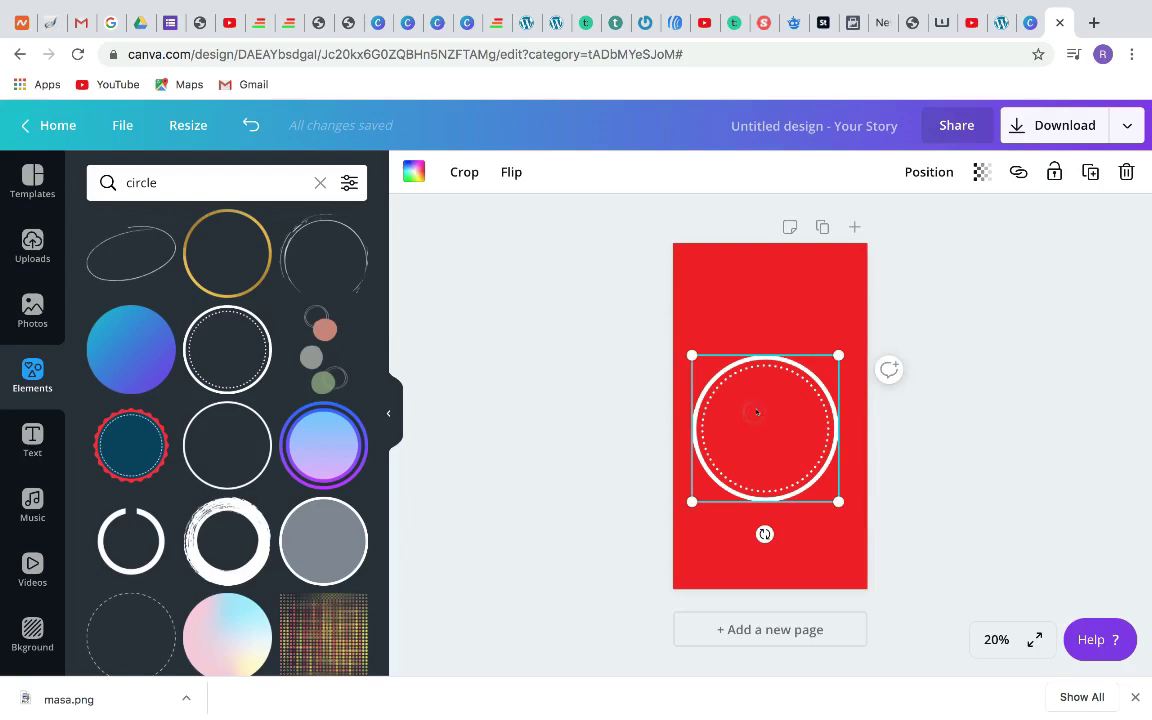
left_click_drag(757, 403, 758, 397)
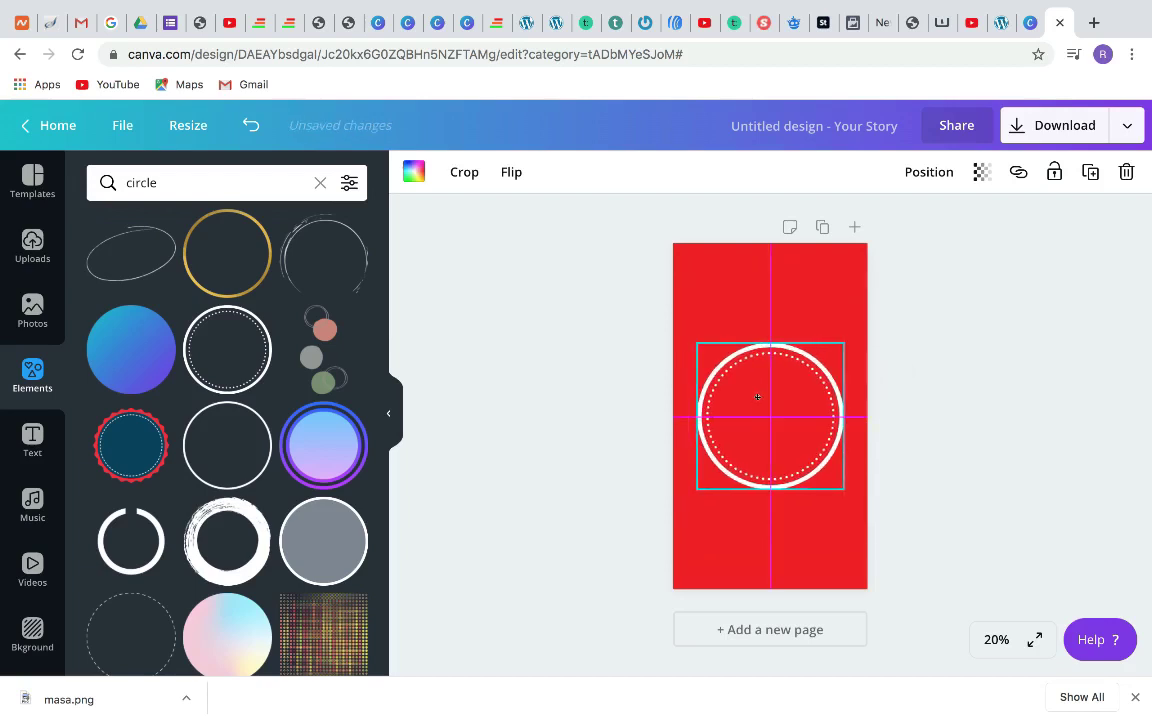
left_click_drag(757, 399, 757, 399)
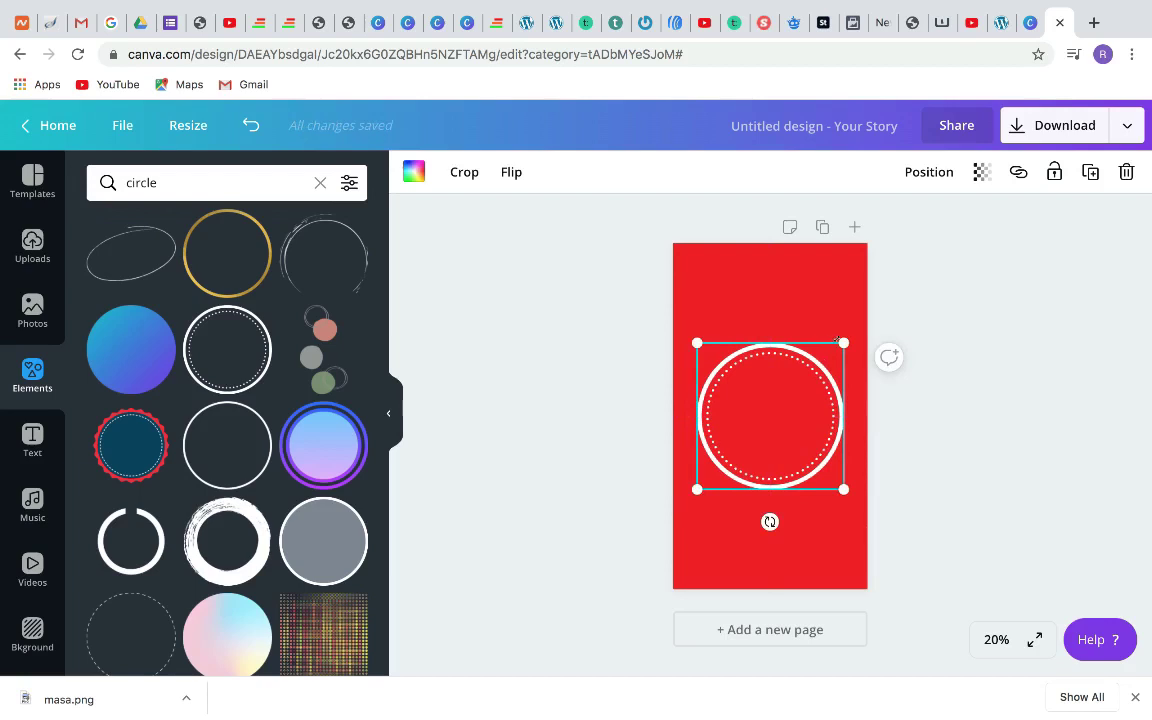
Enlarge the white dotted ring to about four fifths of the page width and centre it on the page.
left_click_drag(841, 342, 849, 333)
left_click_drag(792, 404, 774, 405)
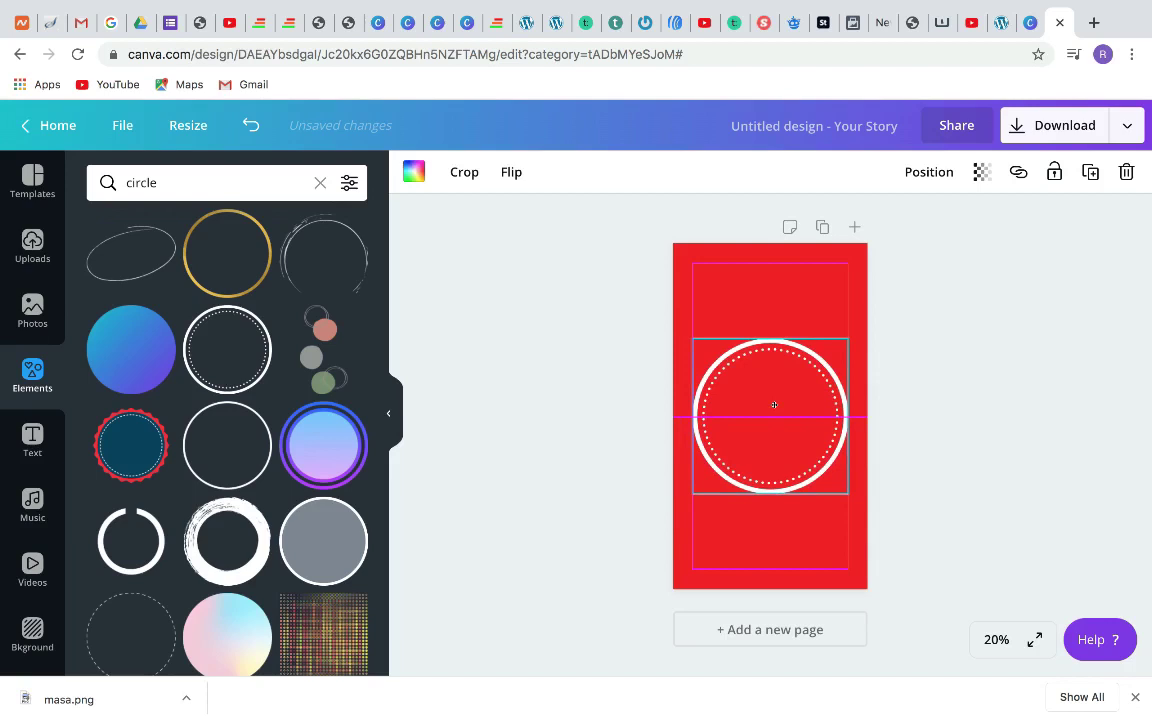
left_click_drag(648, 420, 648, 420)
left_click(537, 393)
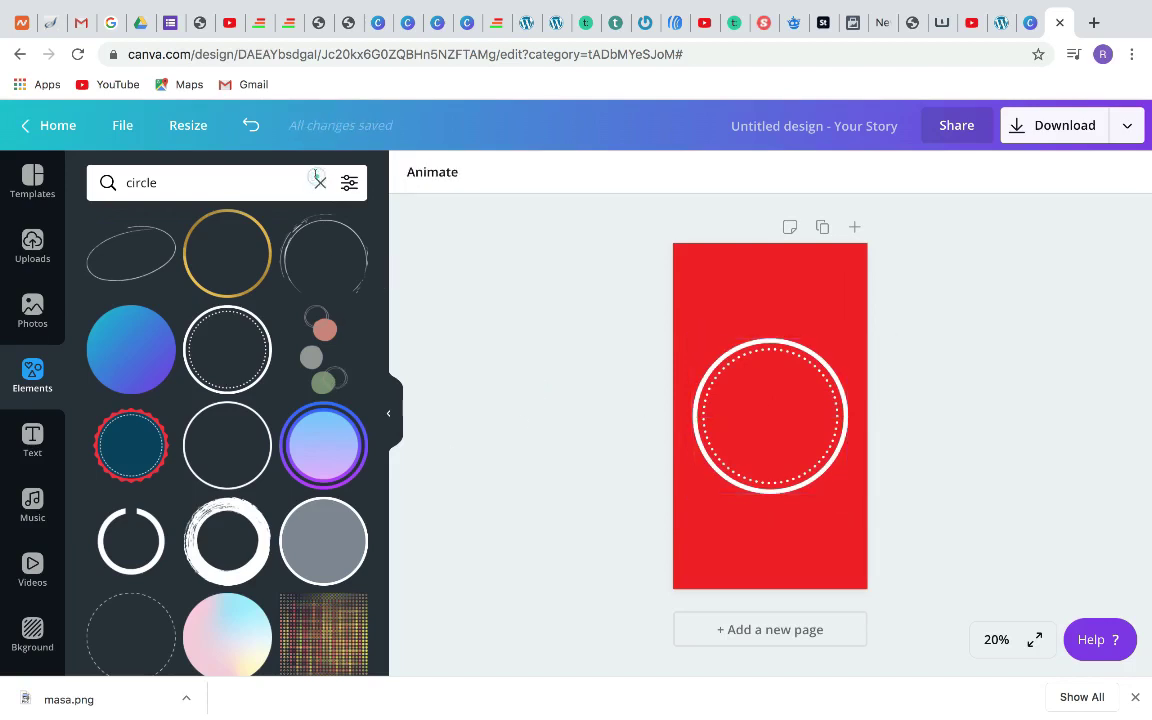
Search the design elements for "circle" again and add the plain filled circle inside the ring.
left_click(320, 182)
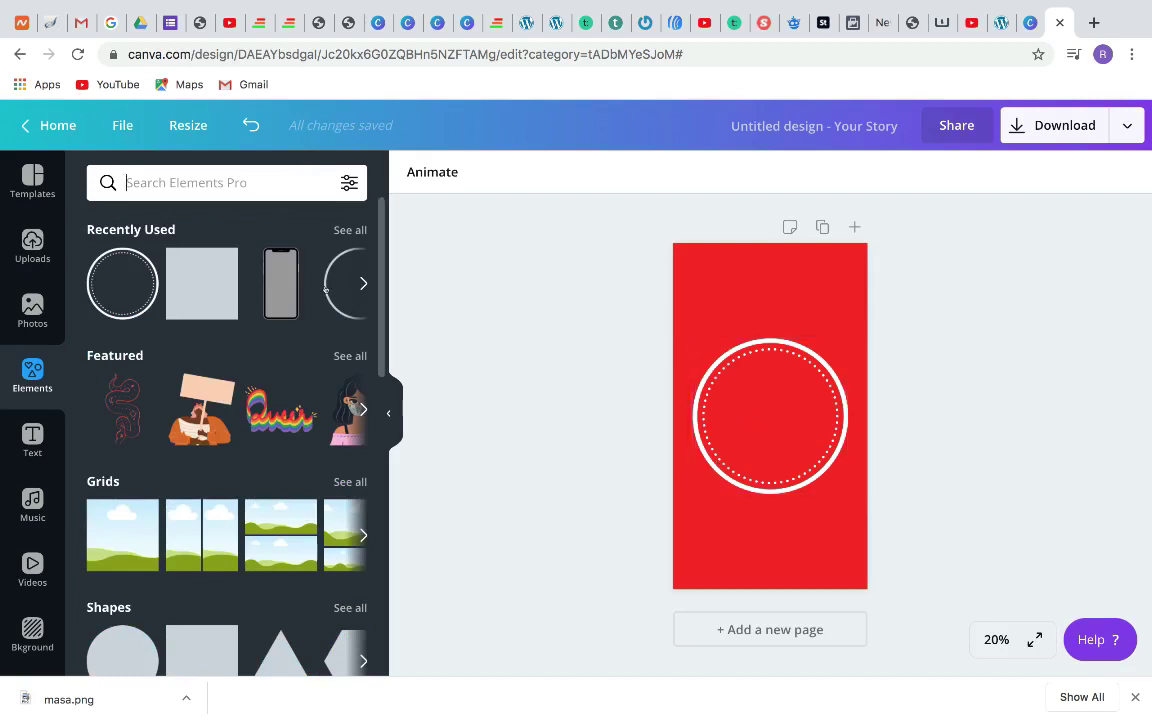
left_click(363, 284)
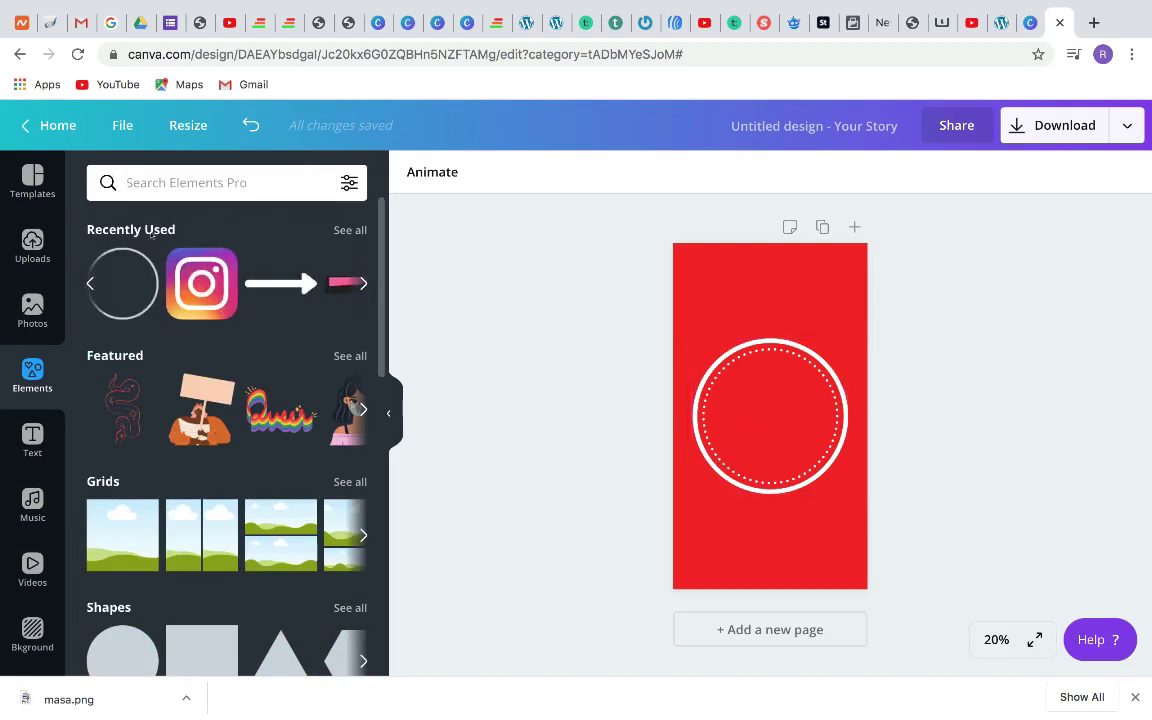
left_click(178, 172)
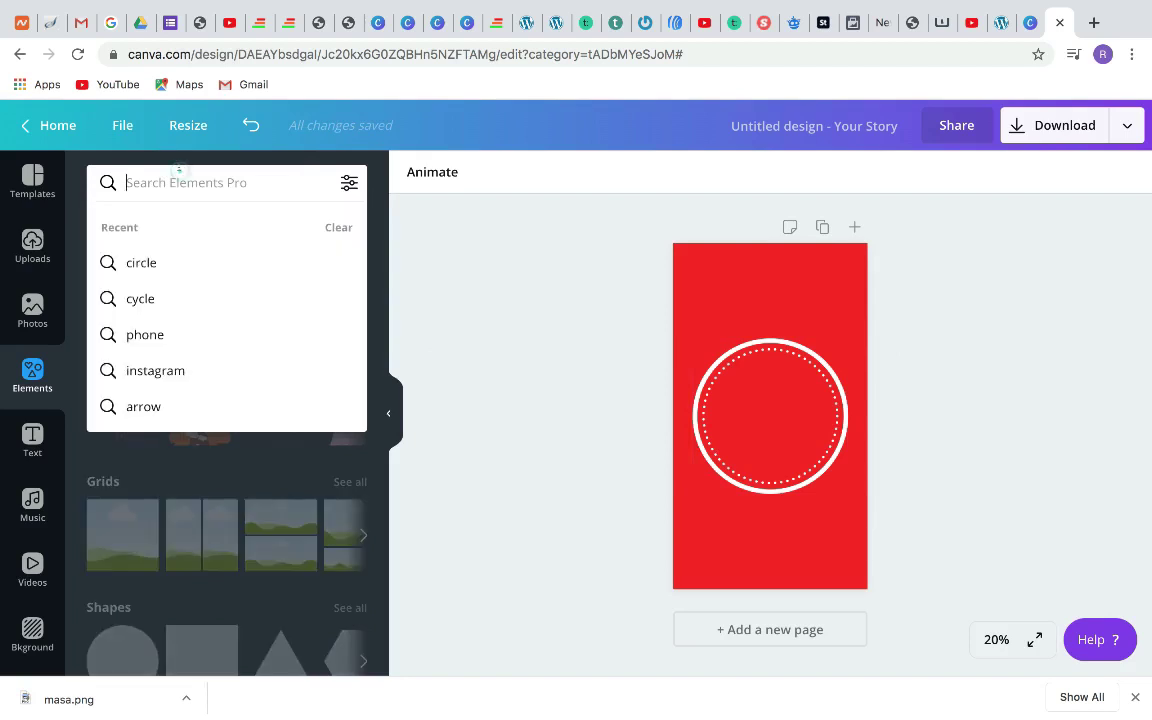
left_click(172, 262)
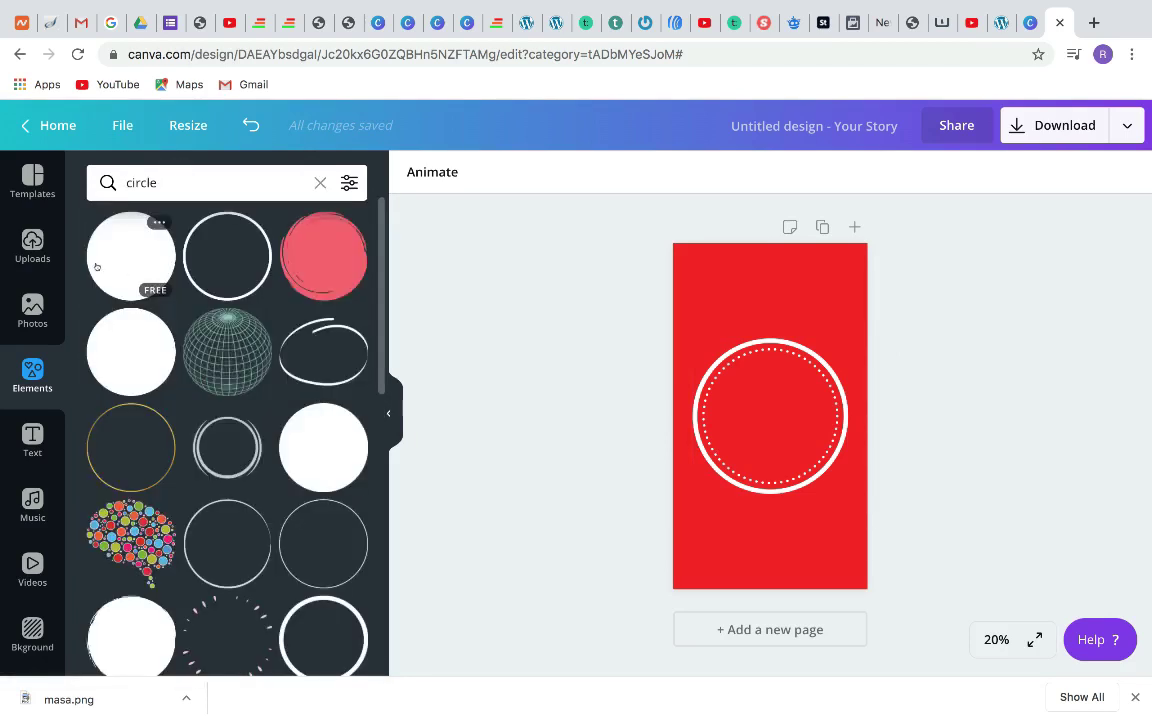
left_click(112, 240)
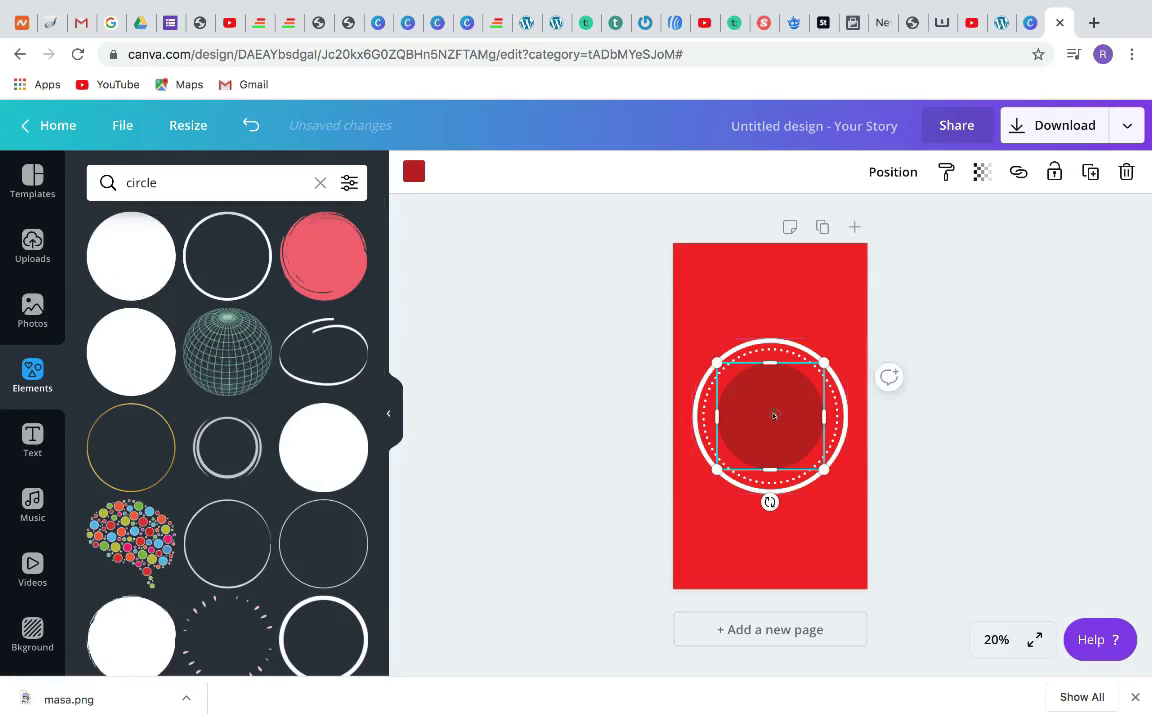
Colour the filled circle white, enlarge it to about 60% of the page width and centre it inside the dotted ring.
left_click(414, 172)
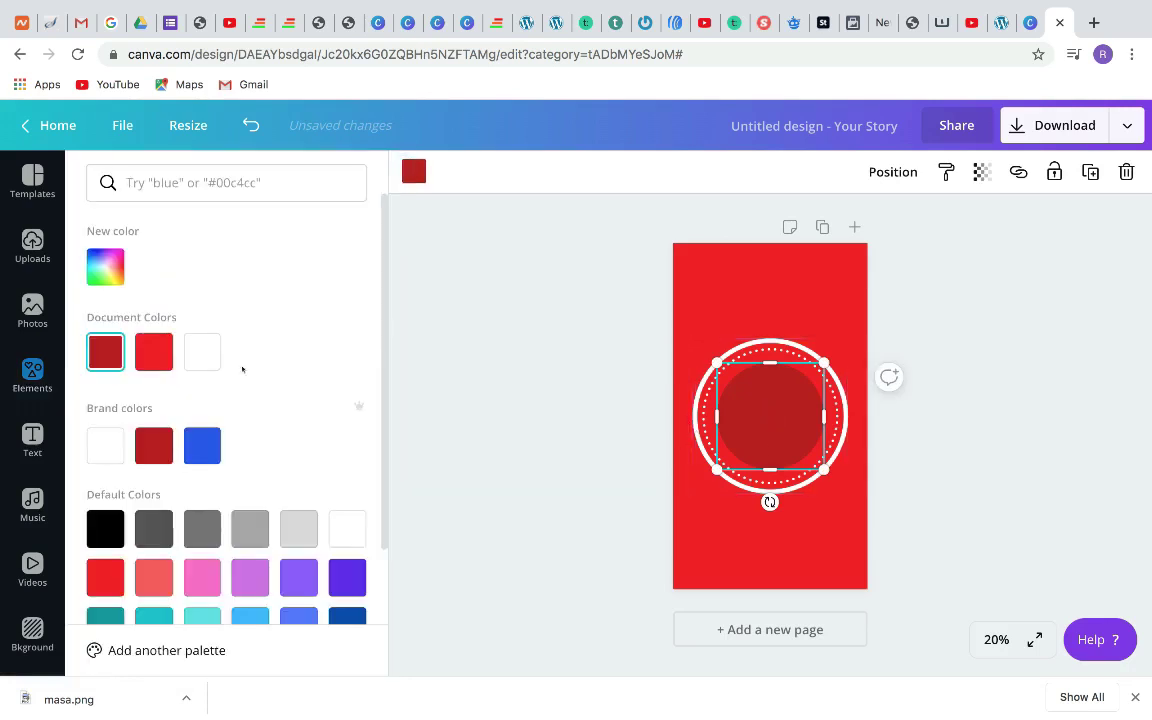
left_click(105, 445)
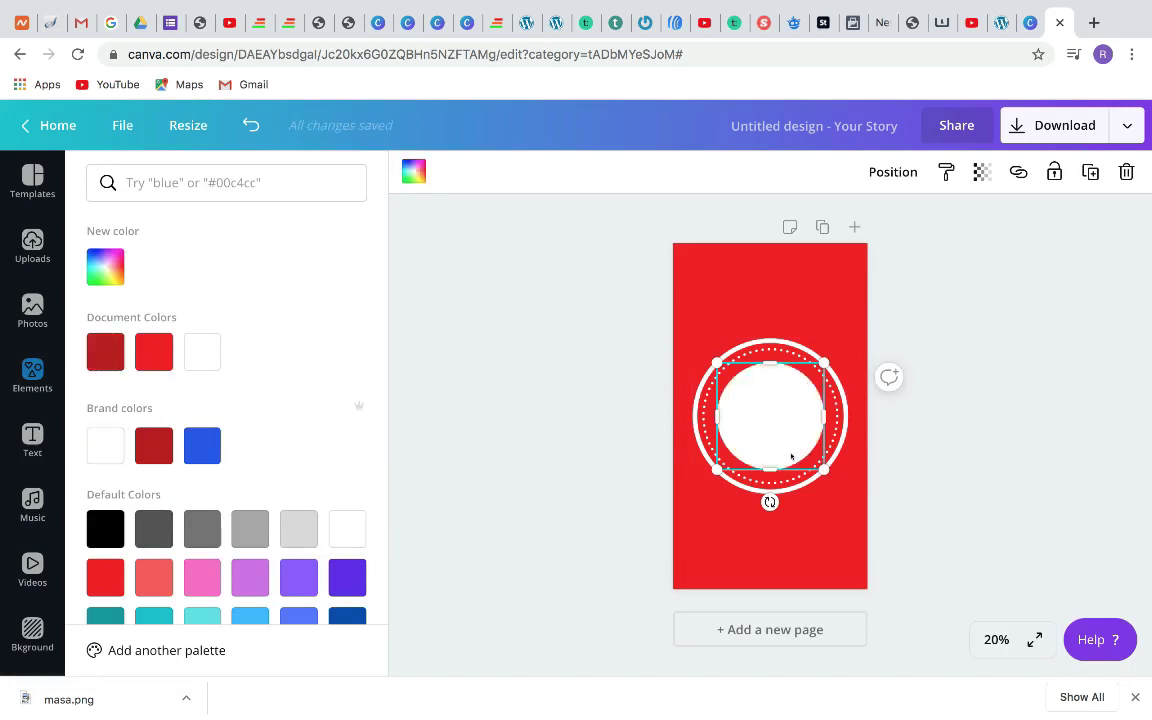
left_click_drag(822, 467, 835, 480)
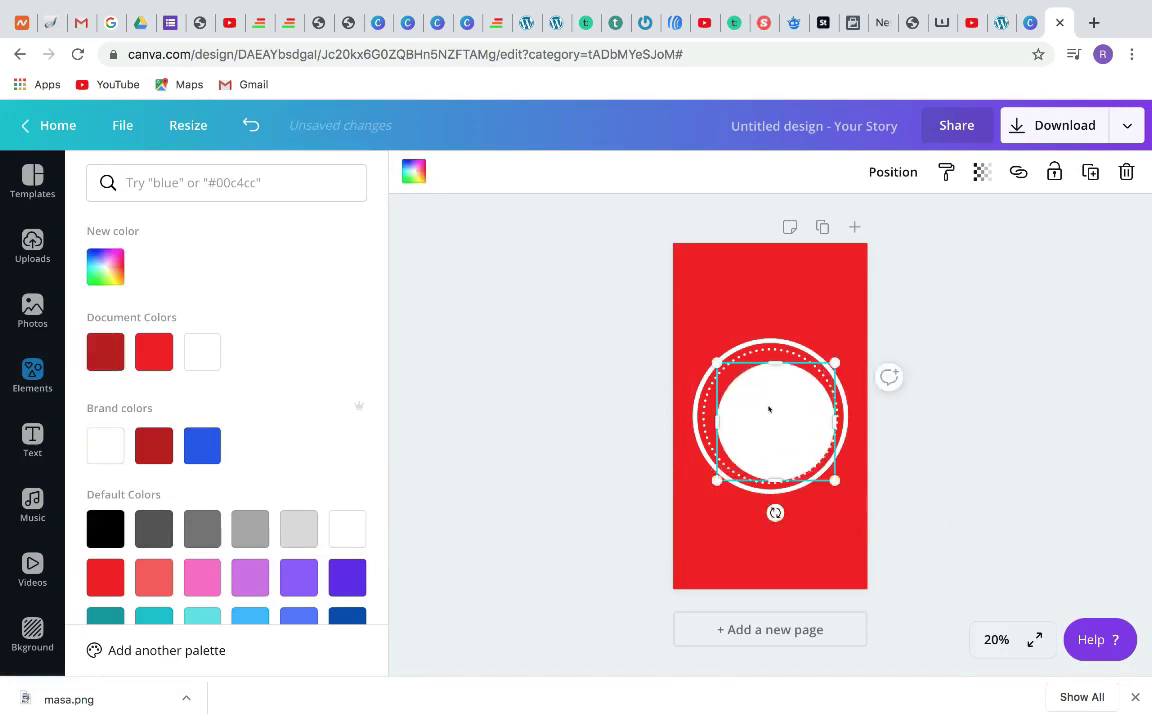
left_click_drag(769, 406, 759, 399)
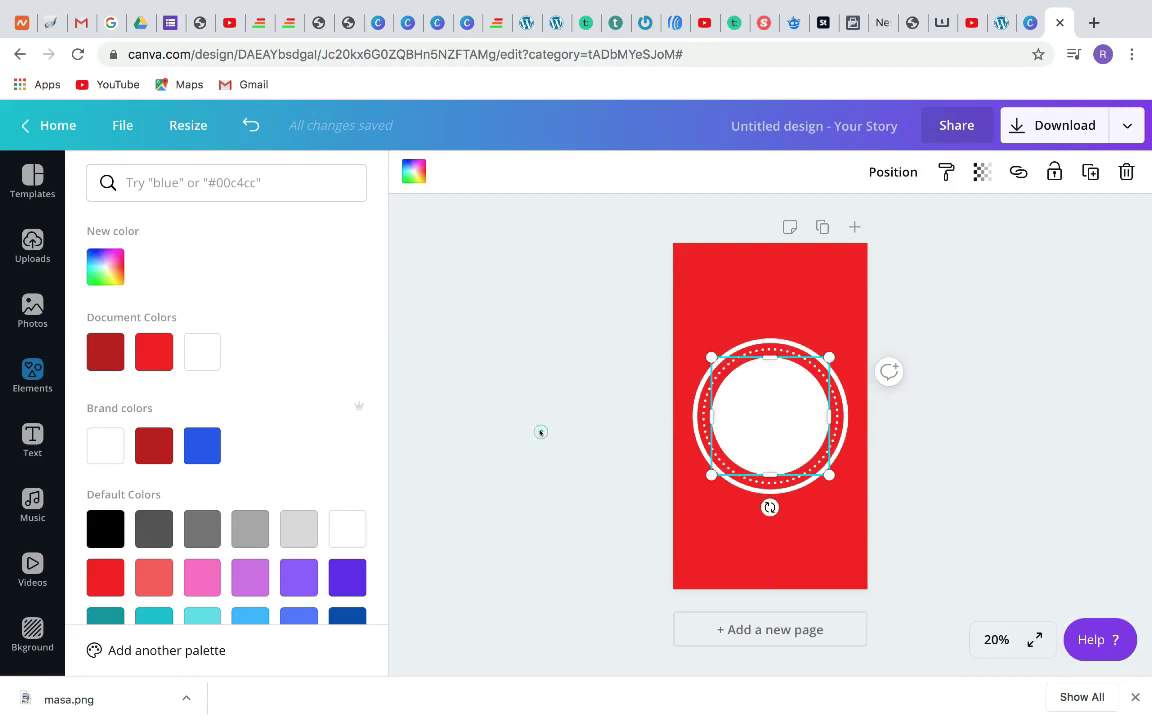
left_click(551, 367)
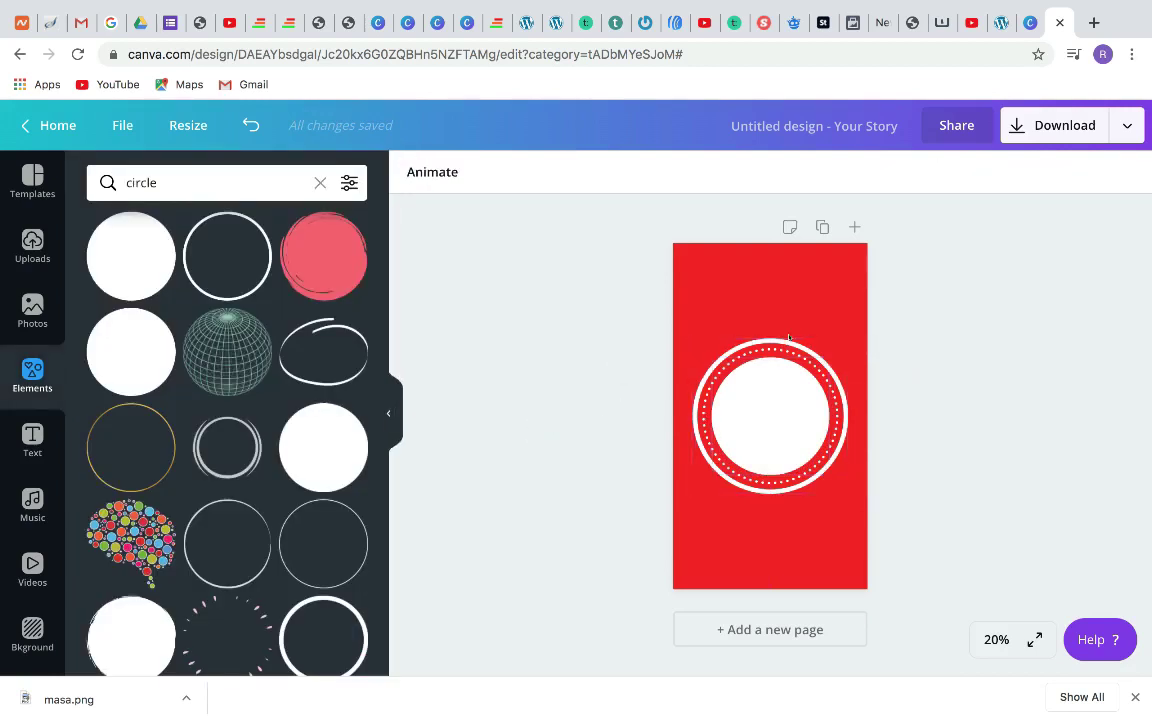
Enlarge the dotted ring to about 85% of the page width, then slightly enlarge the white circle and recentre it inside the ring.
left_click(800, 290)
left_click(825, 350)
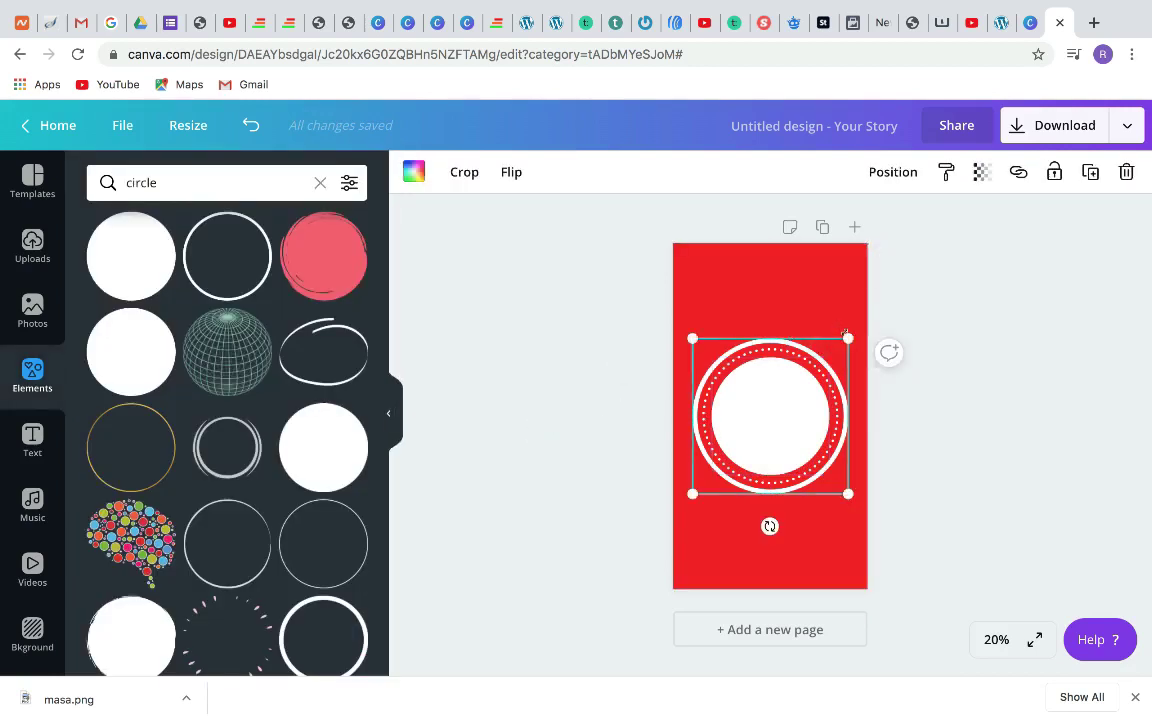
left_click_drag(846, 334, 793, 349)
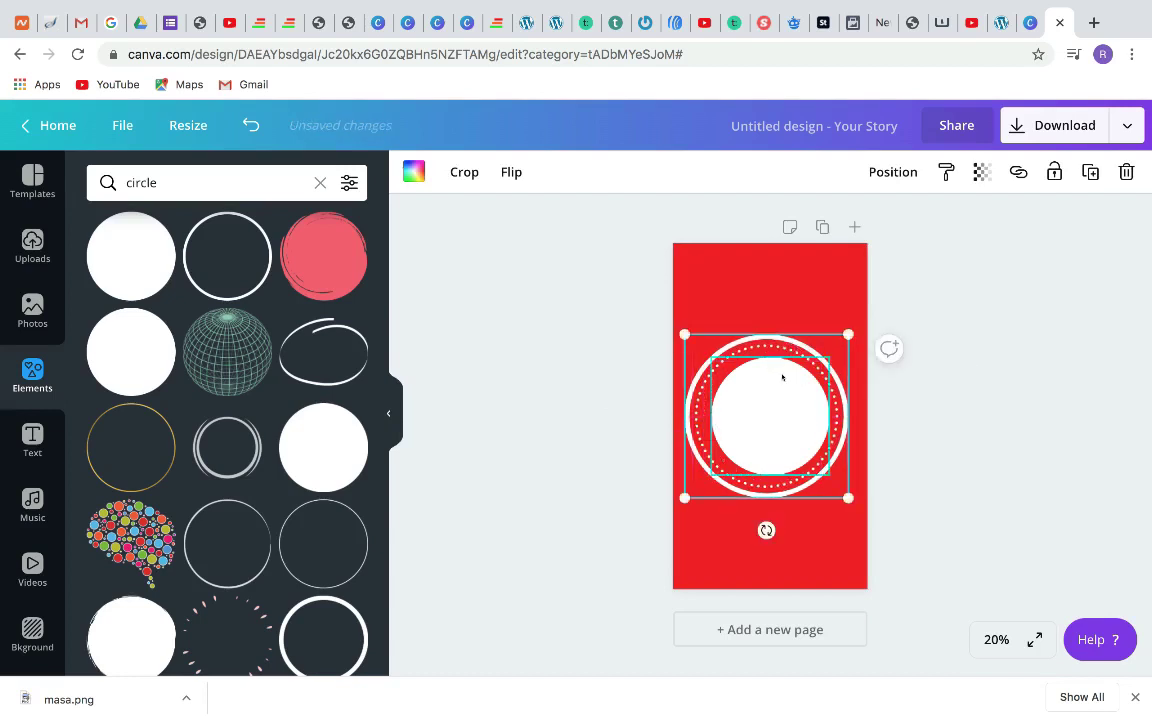
left_click_drag(770, 426, 763, 426)
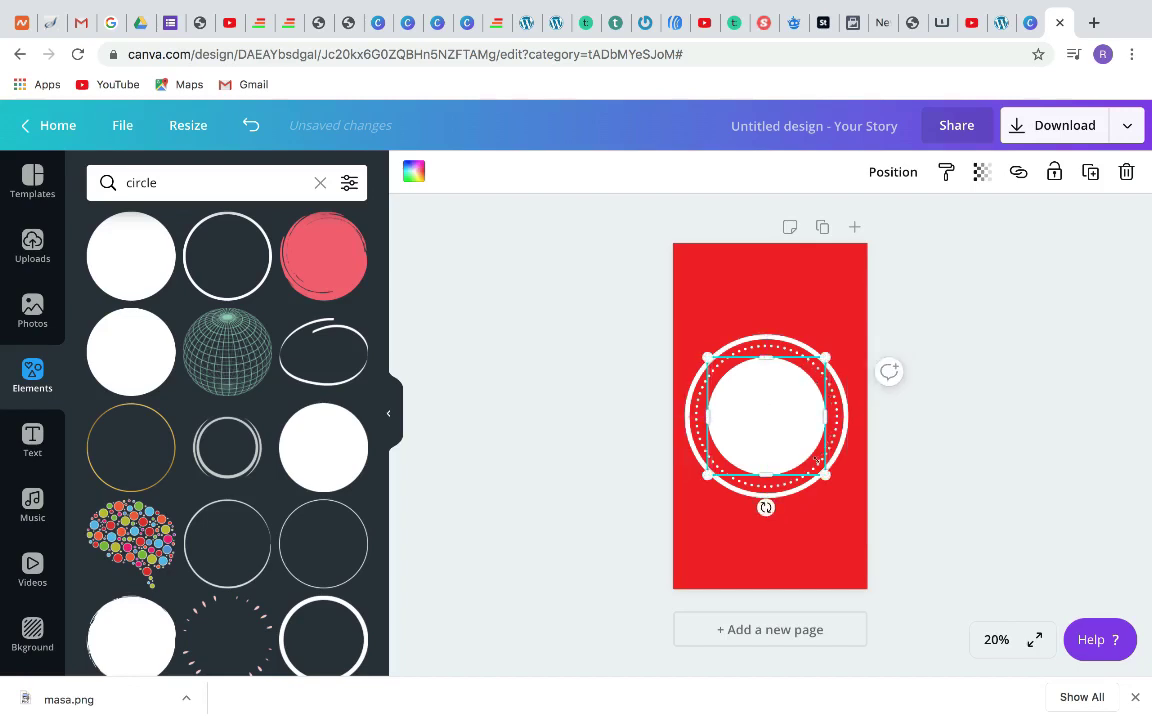
left_click_drag(818, 478, 825, 483)
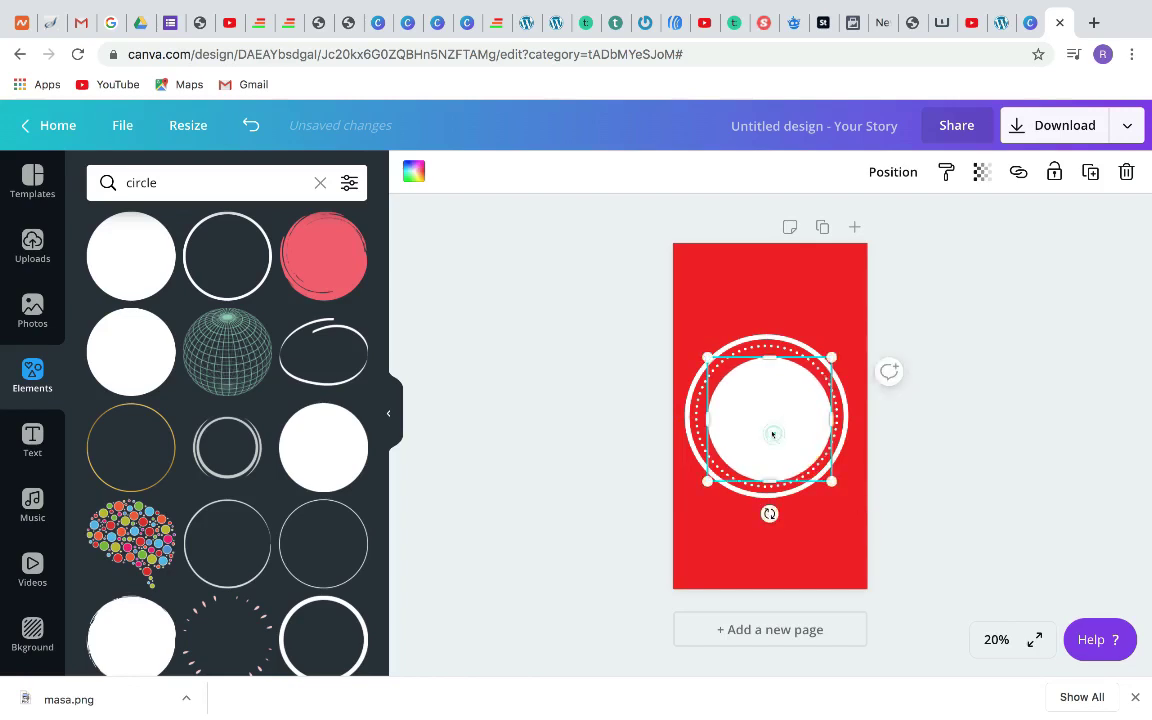
left_click_drag(771, 432, 765, 431)
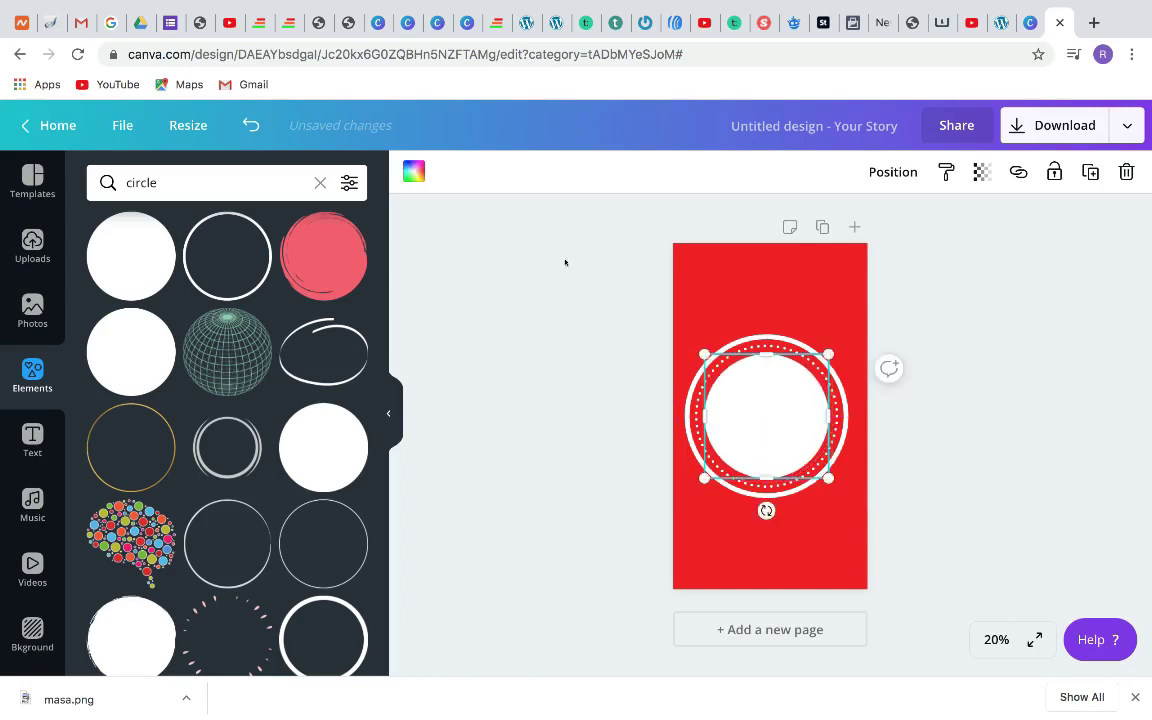
left_click(414, 172)
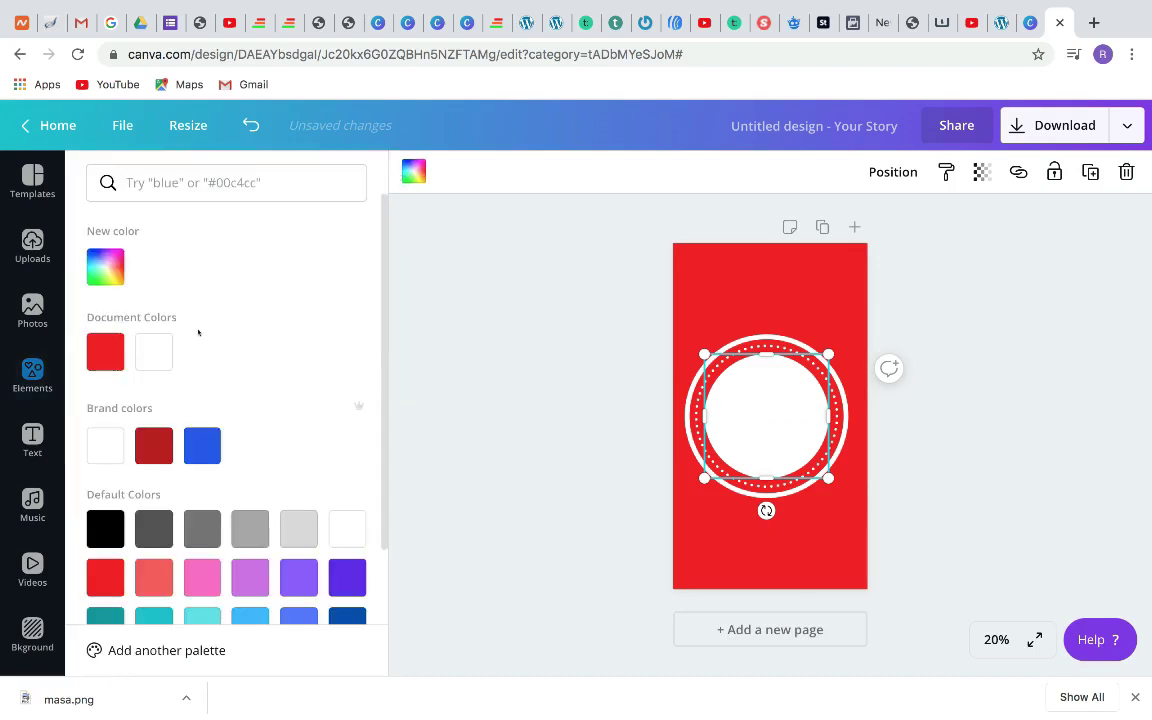
key("Escape")
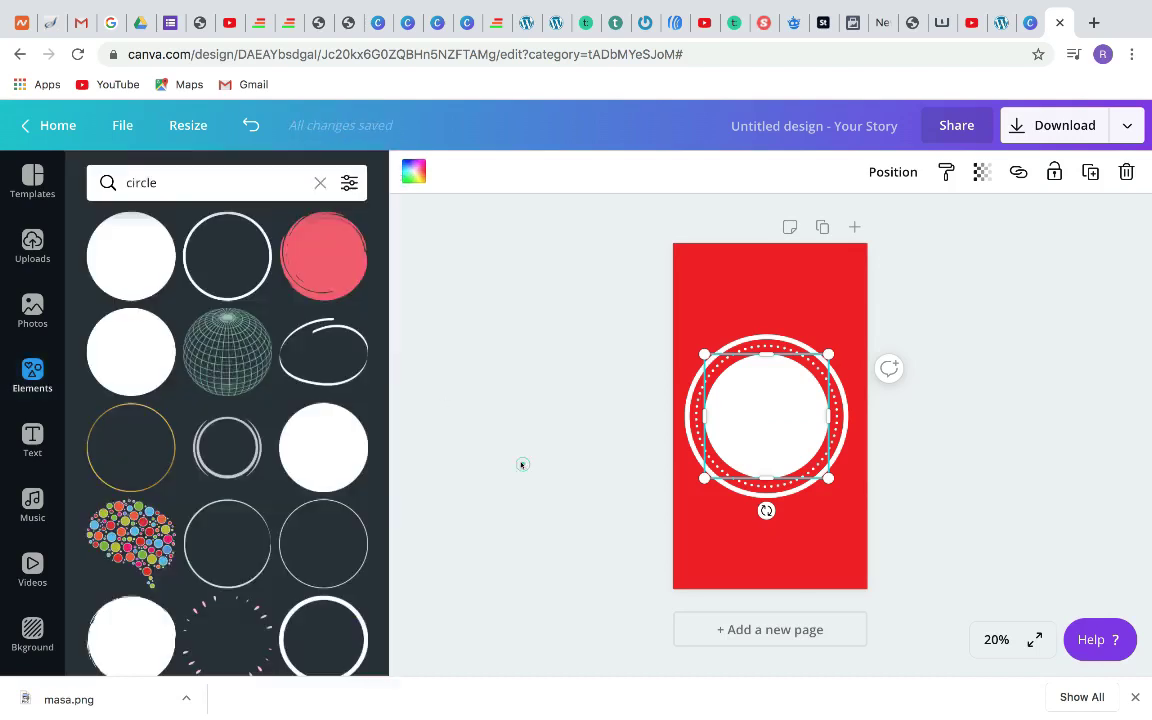
left_click(528, 470)
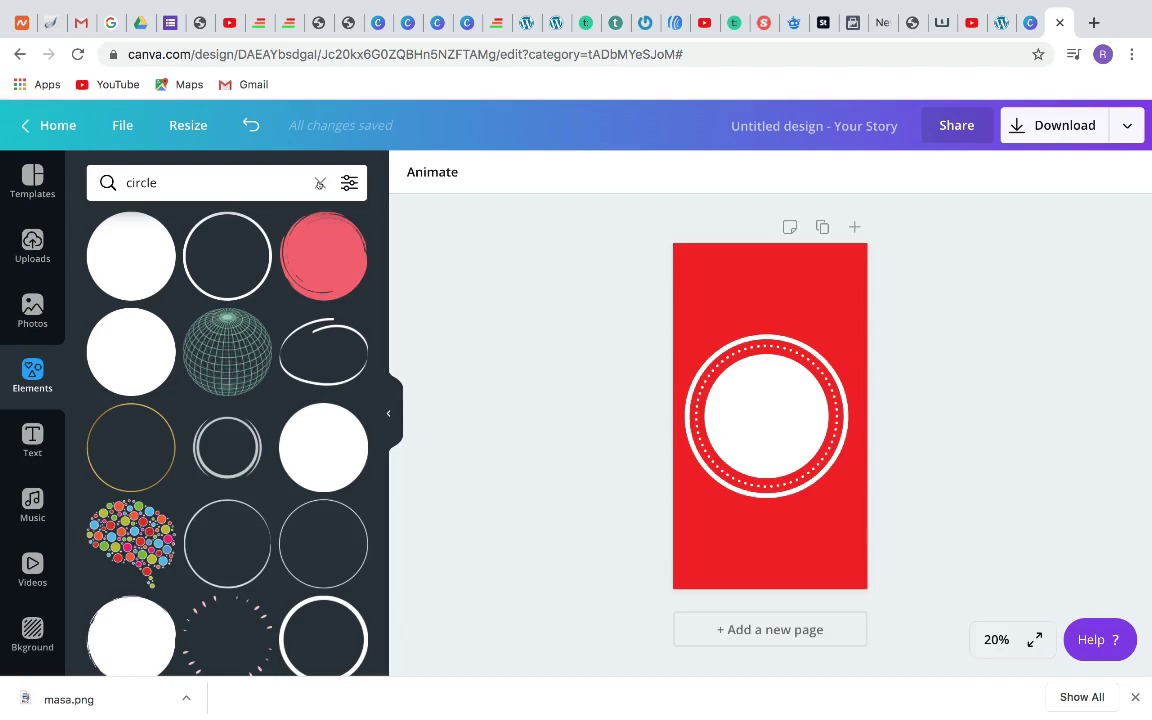
Replace the element search with "about us".
left_click(320, 182)
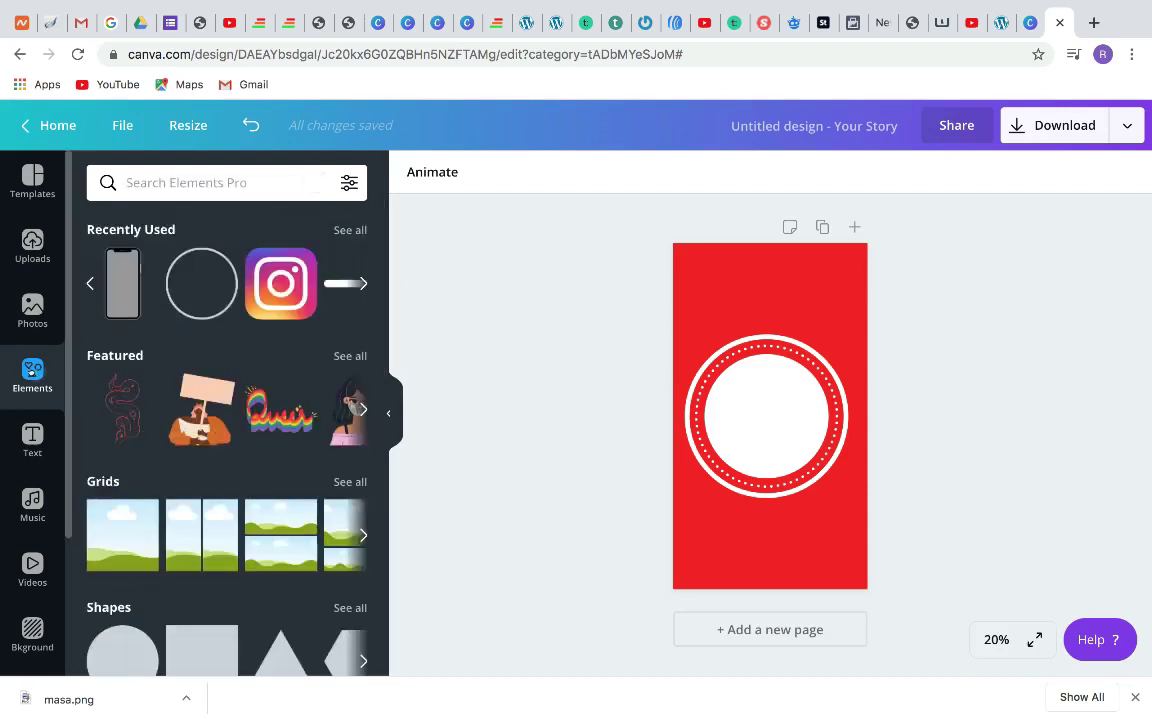
left_click(206, 180)
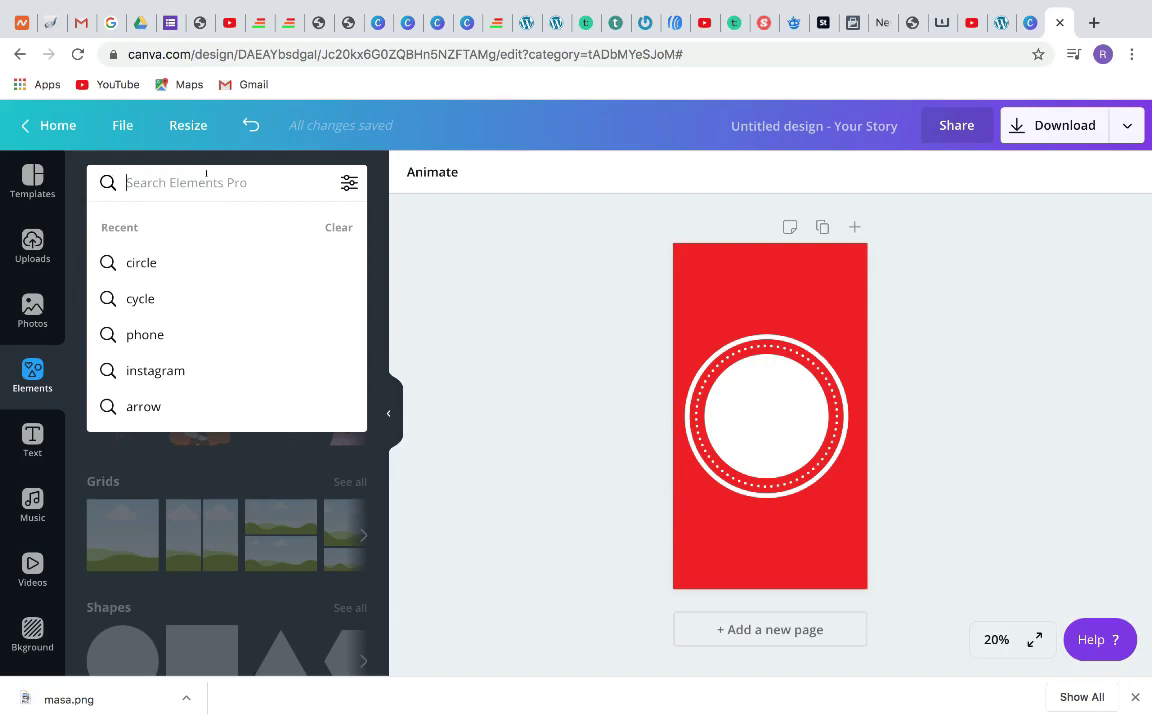
type("about")
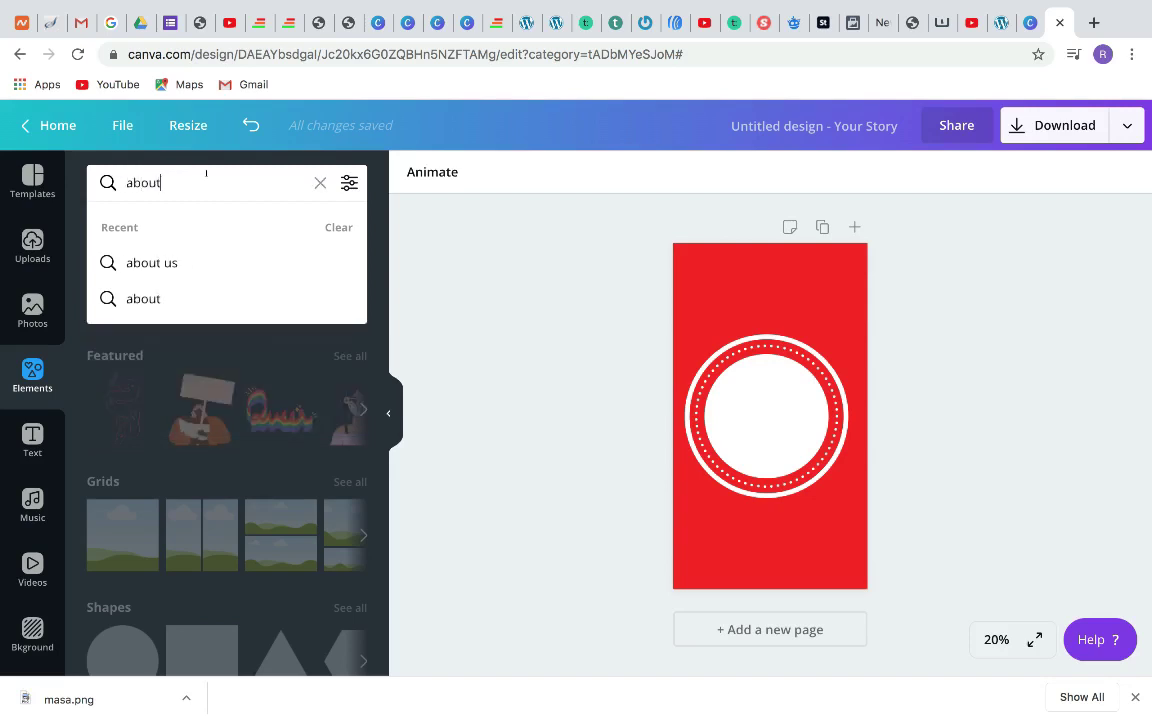
type(" us")
key("Return")
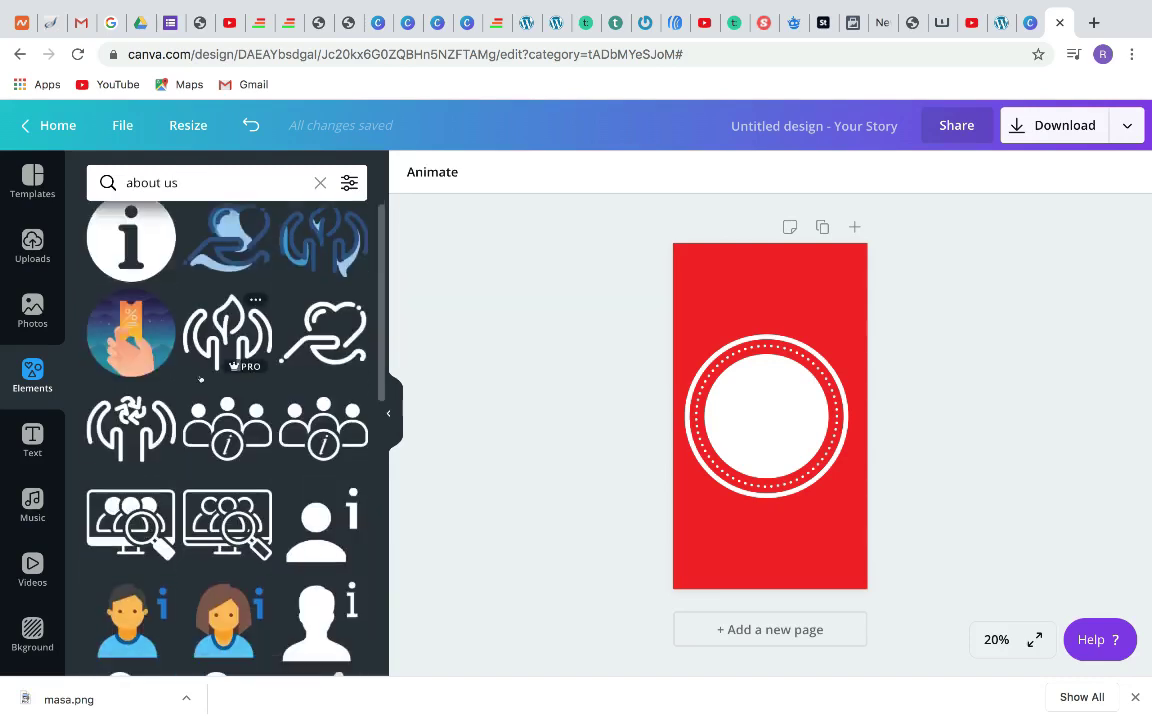
Add the outlined icon of a monitor with people and a magnifier, enlarged slightly inside the white circle.
scroll(227, 420, "down", 3)
scroll(201, 380, "down", 4)
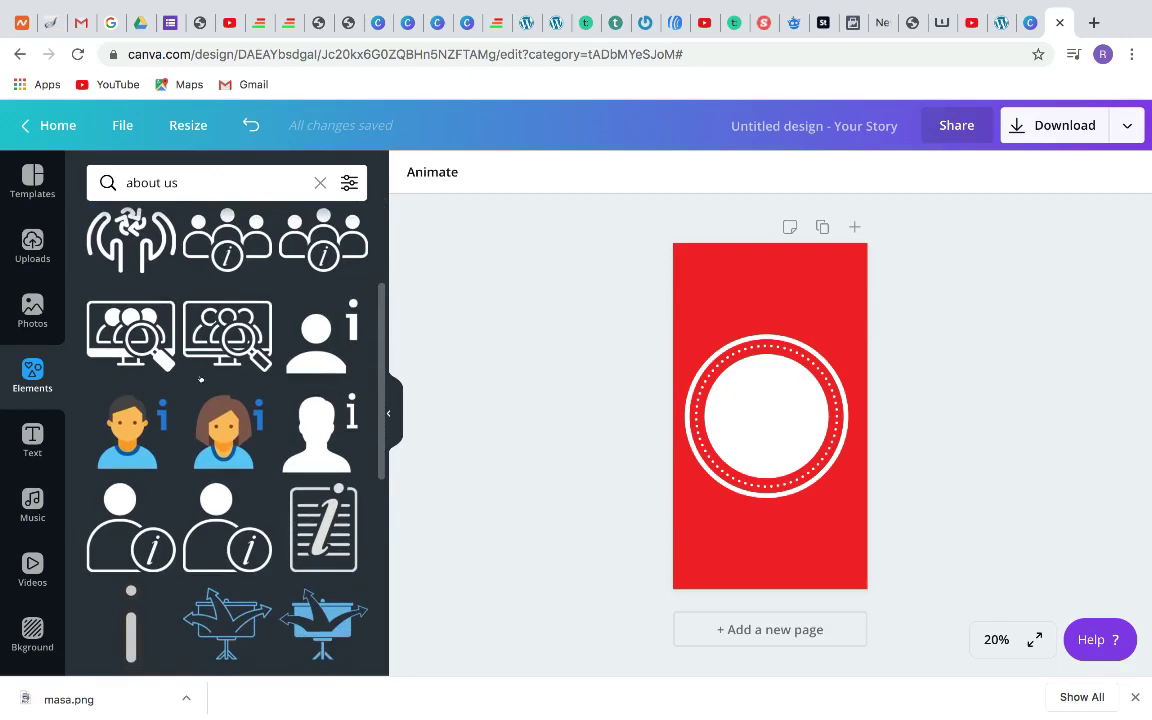
scroll(201, 380, "down", 4)
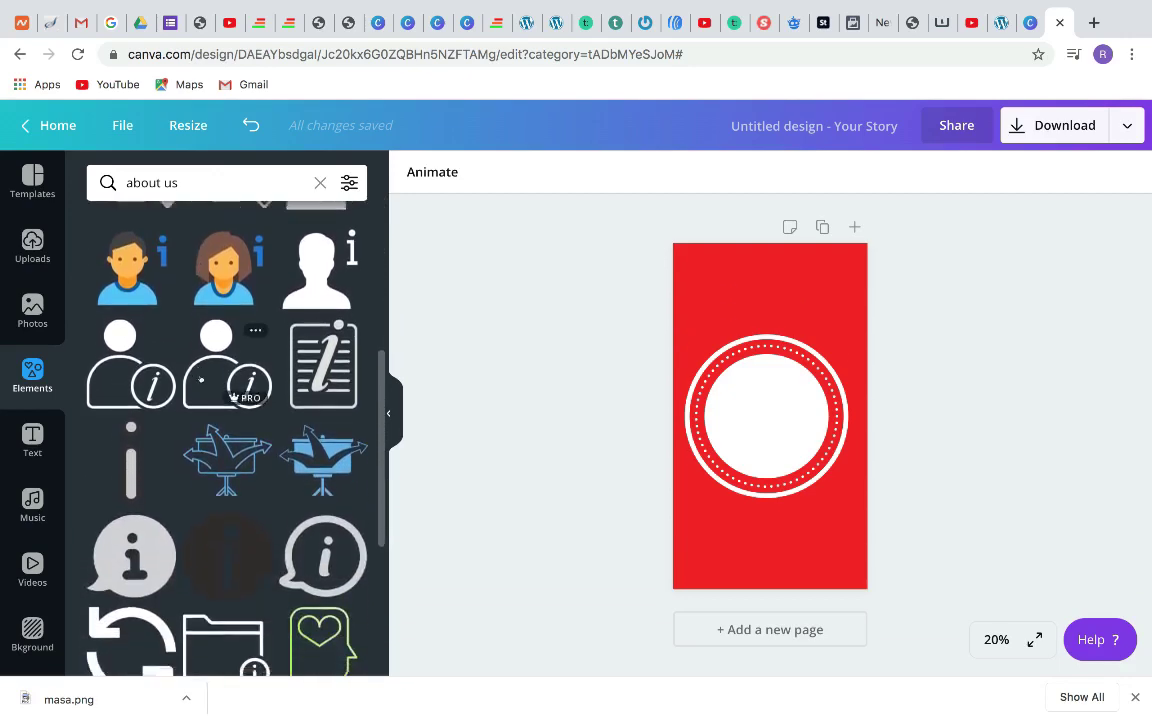
scroll(201, 380, "up", 2)
scroll(201, 380, "up", 4)
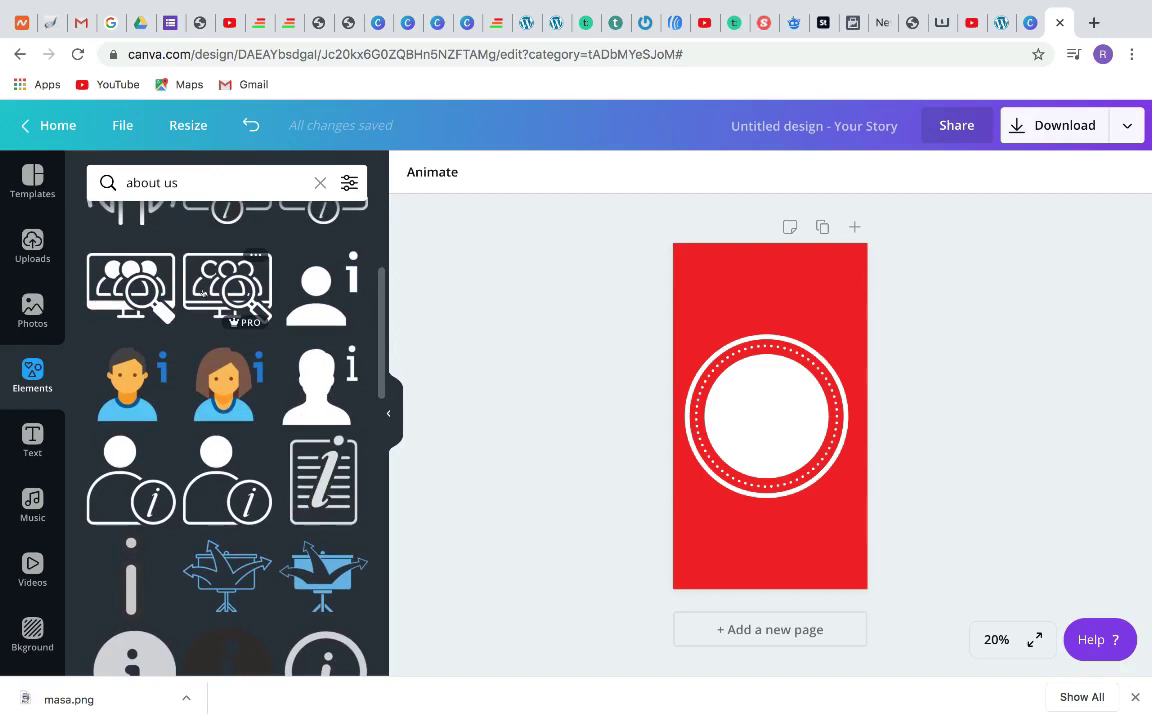
left_click(203, 293)
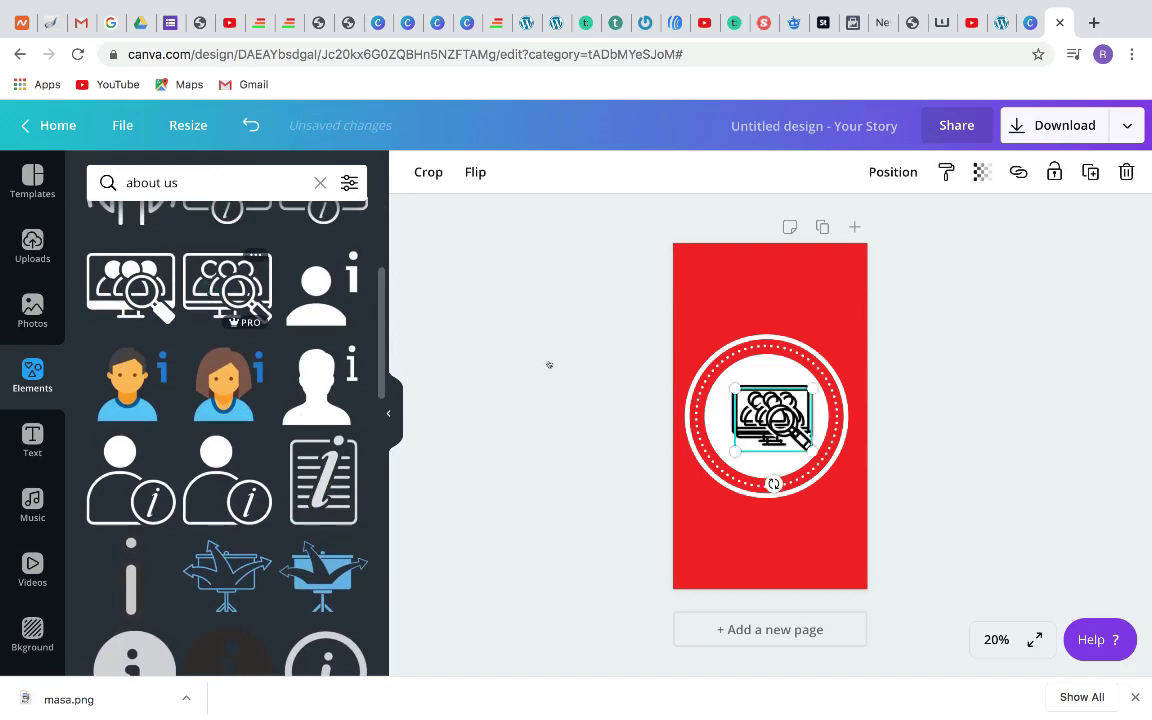
left_click_drag(793, 456, 813, 376)
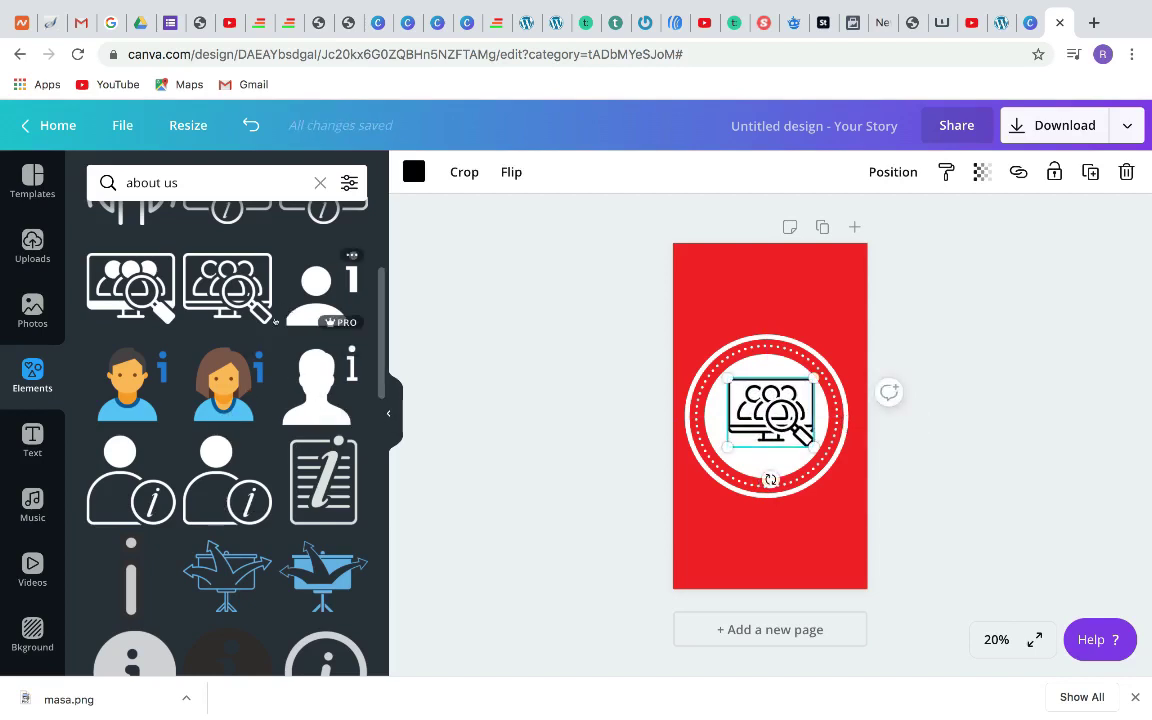
Check the other "about us" icons, keep the monitor icon and centre it in the white circle.
scroll(240, 300, "up", 2)
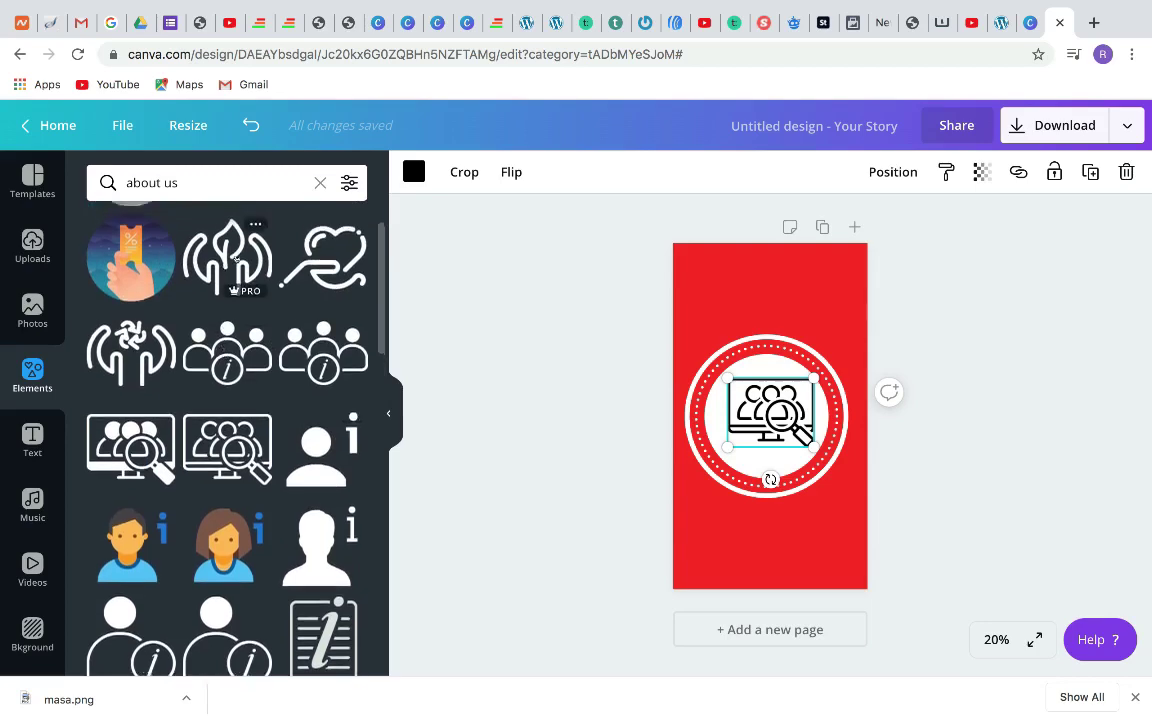
scroll(228, 350, "up", 2)
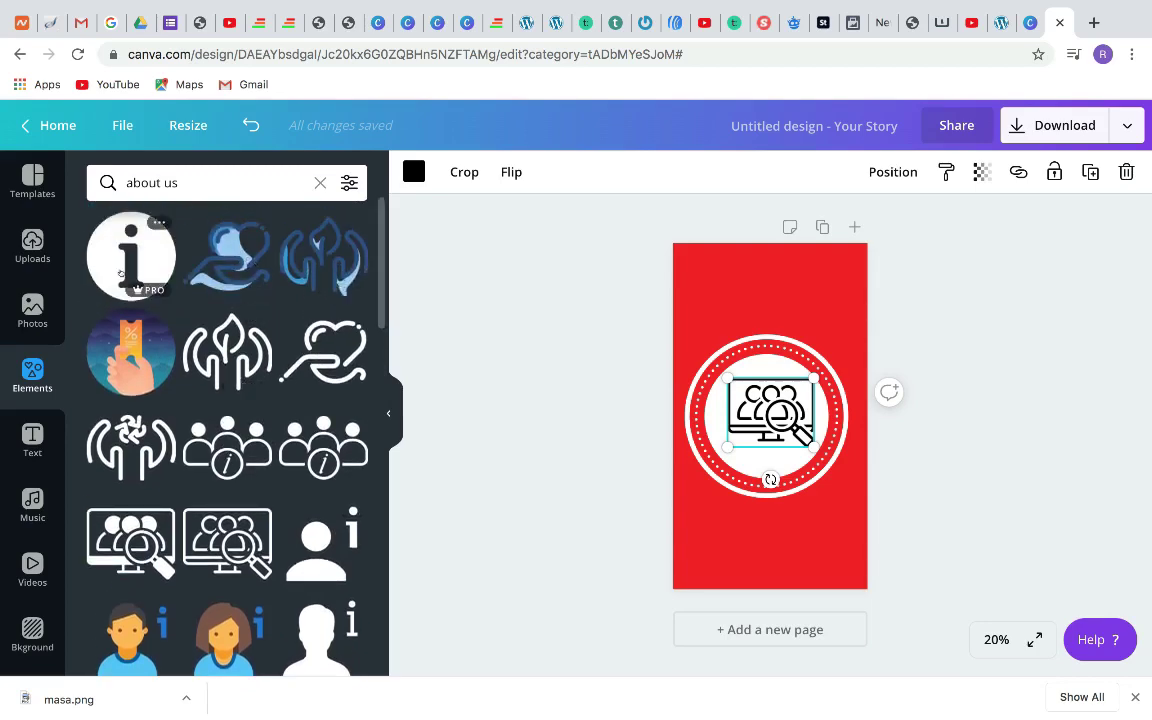
scroll(185, 548, "down", 10)
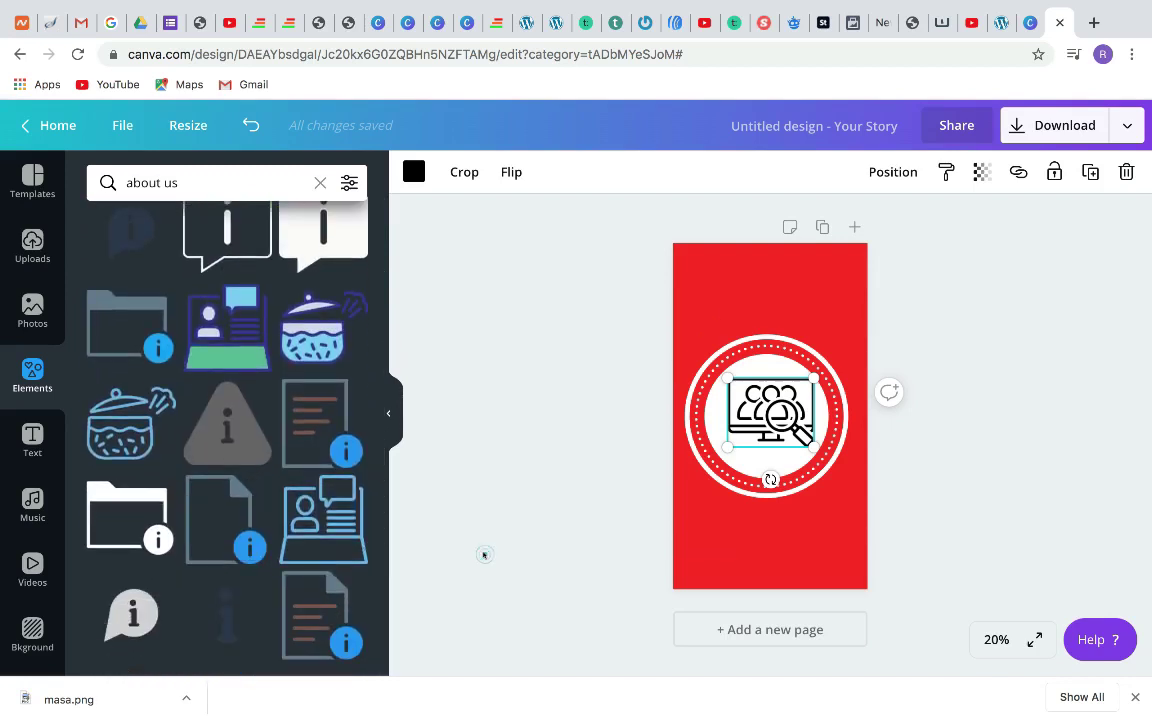
left_click(500, 500)
left_click(770, 410)
left_click(540, 360)
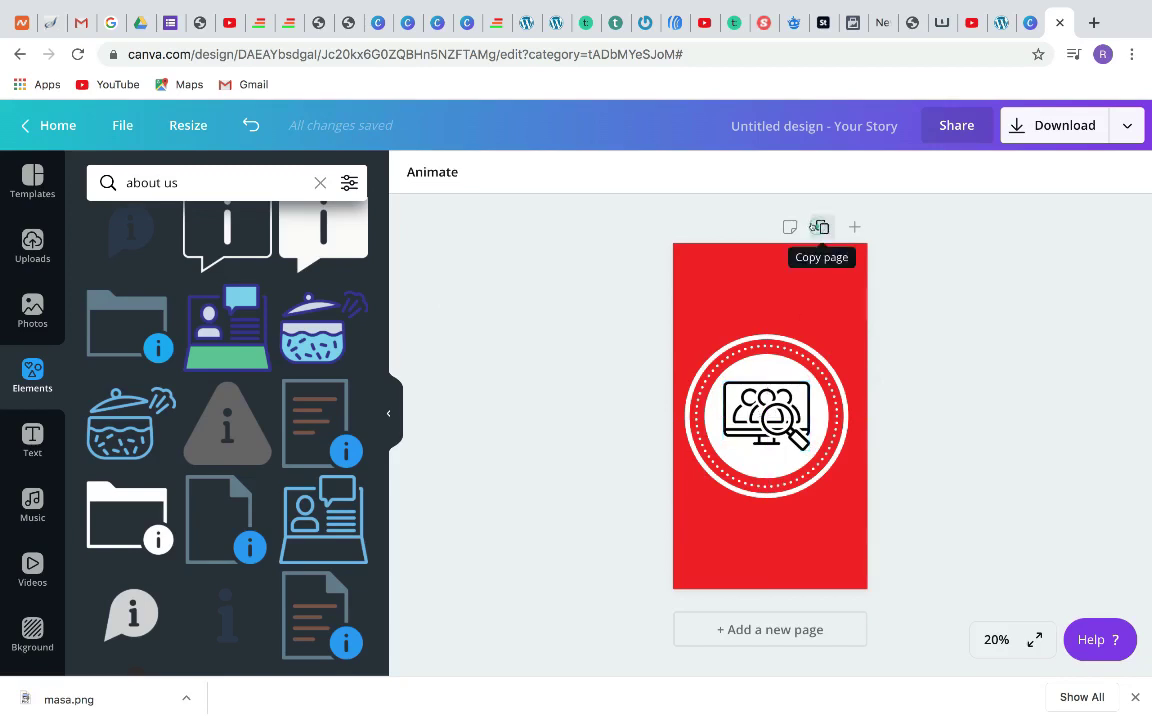
Duplicate the finished page and delete the monitor icon from the copy.
left_click(820, 227)
left_click(752, 423)
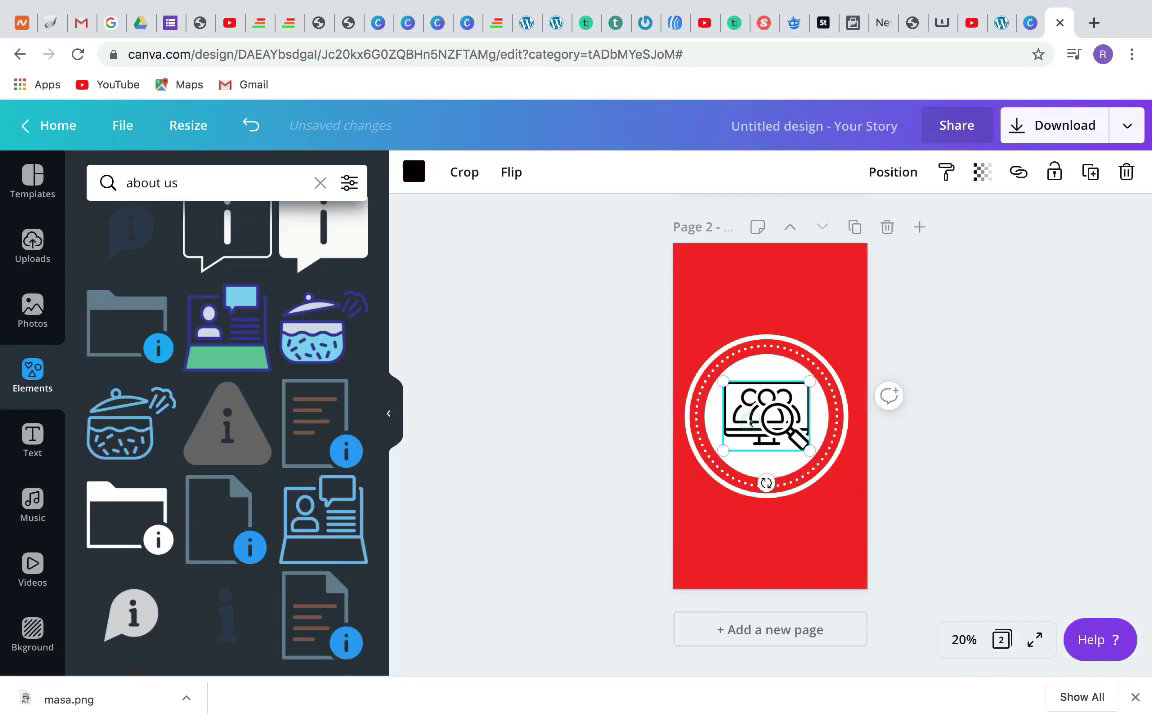
key("Delete")
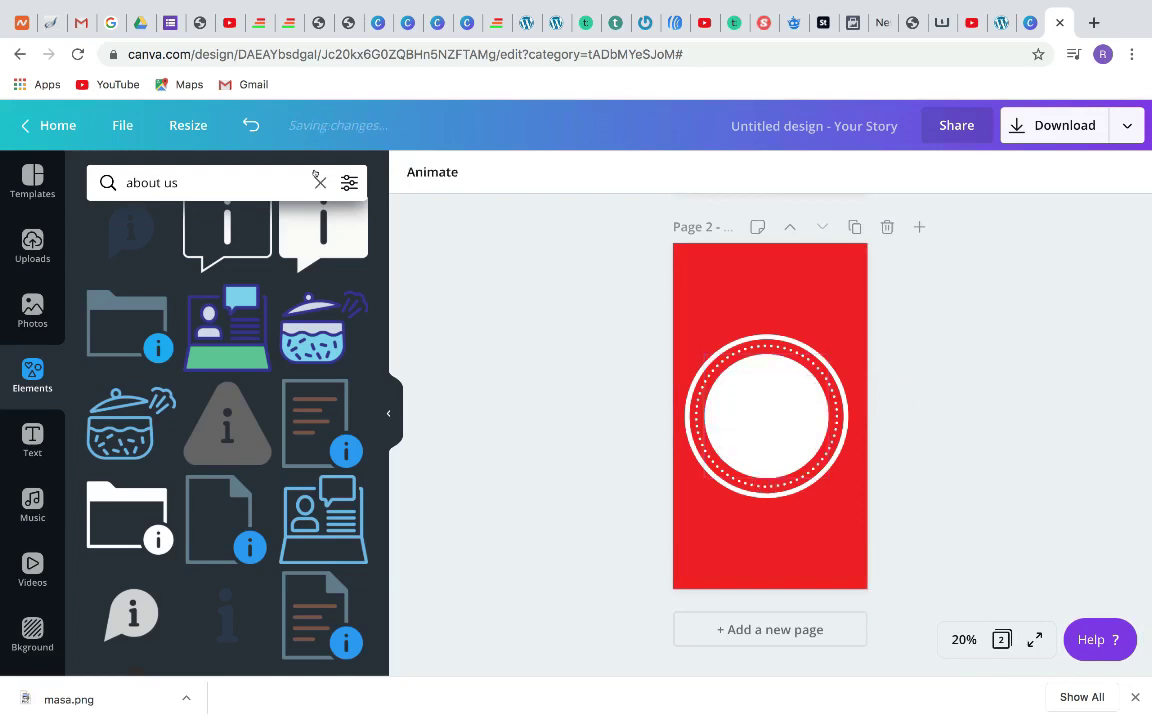
Replace the element search with "testimonials".
left_click(319, 180)
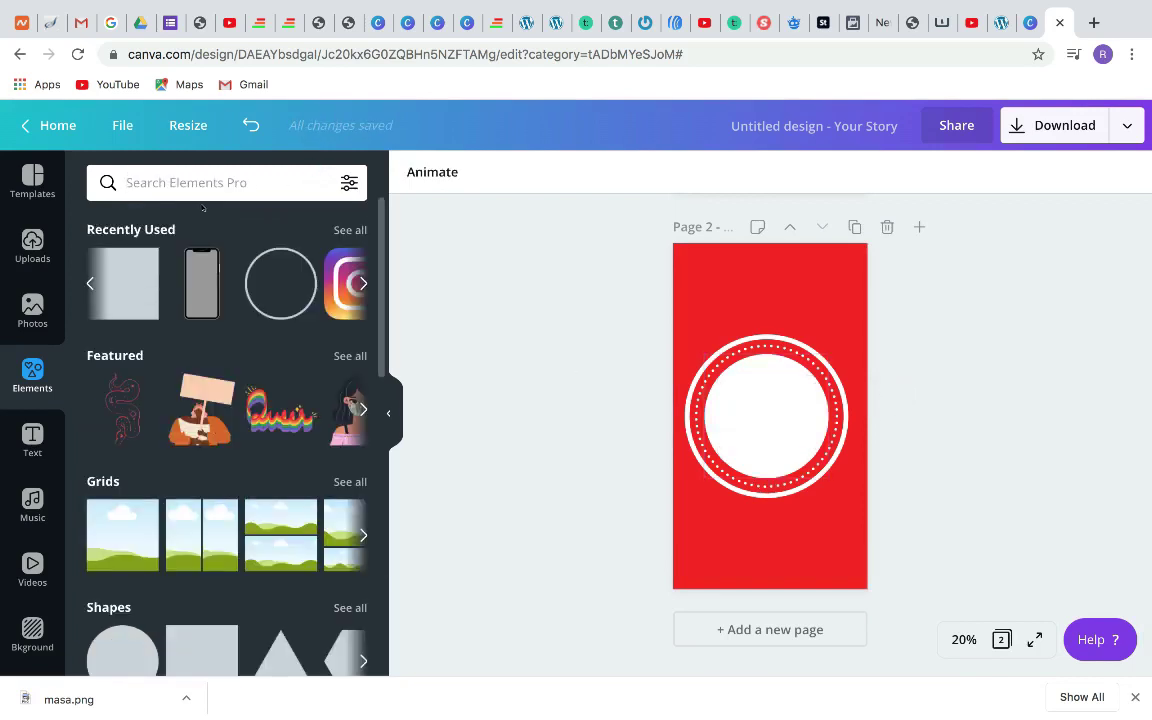
type("testi")
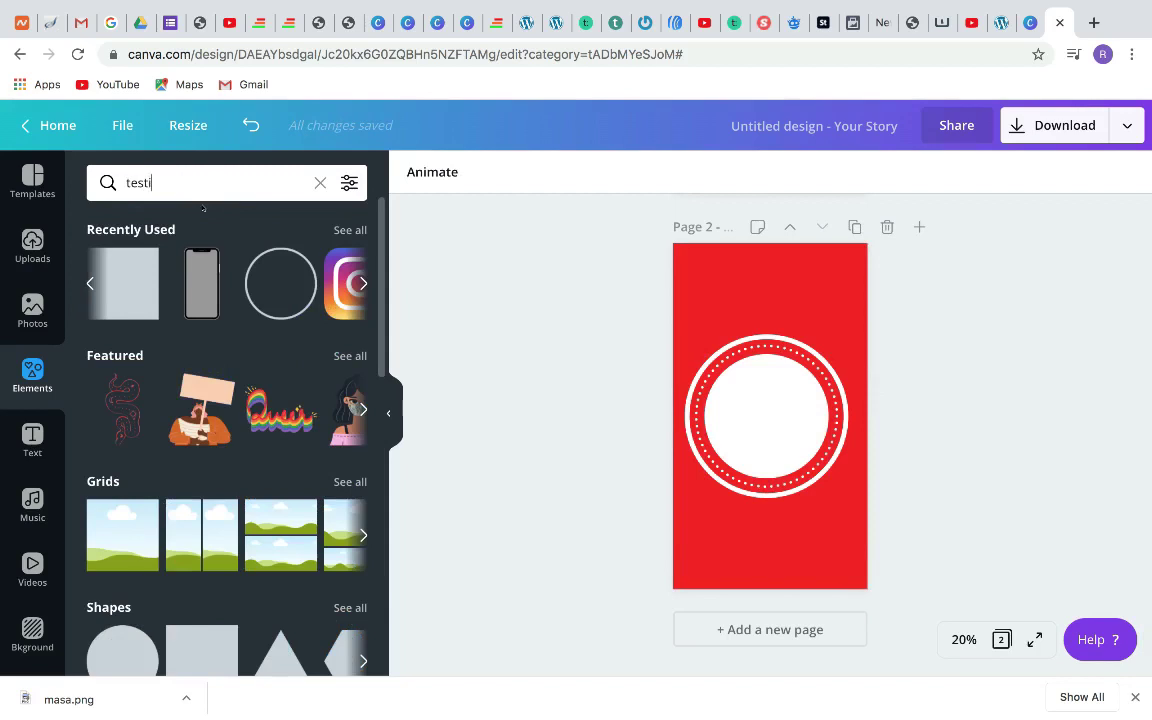
type("monials")
key("Return")
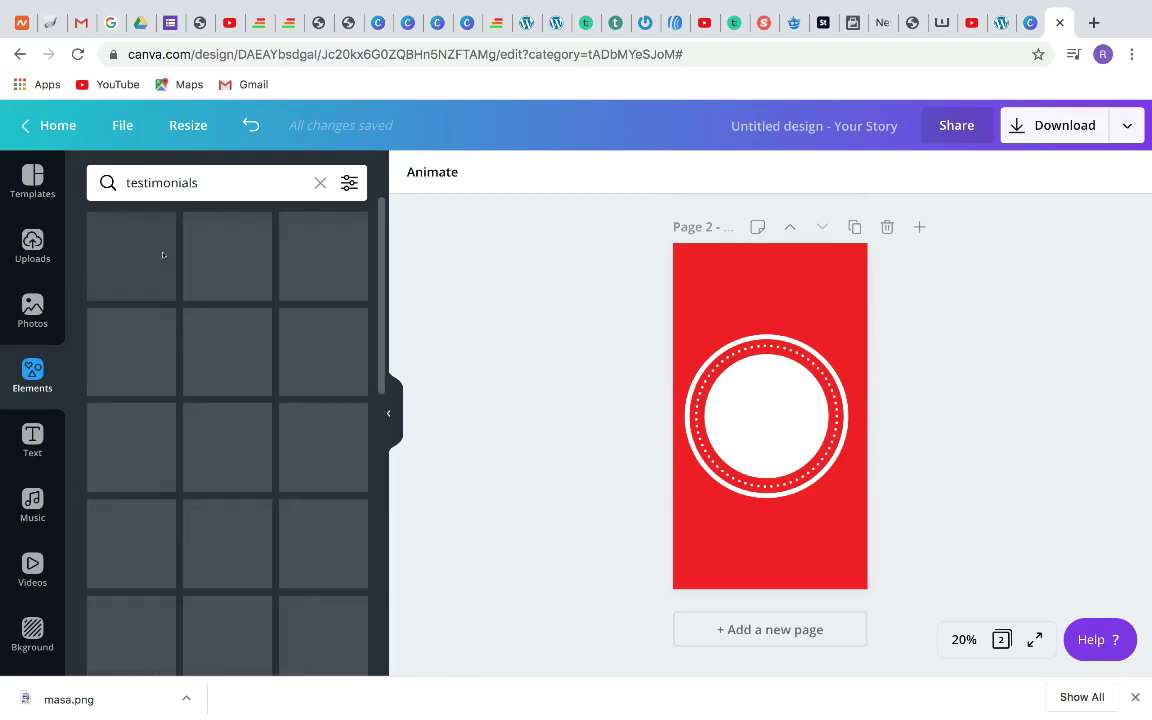
Add the thumbs-up icon with the four-star banner to page 2 and centre it in the white circle.
scroll(150, 384, "down", 5)
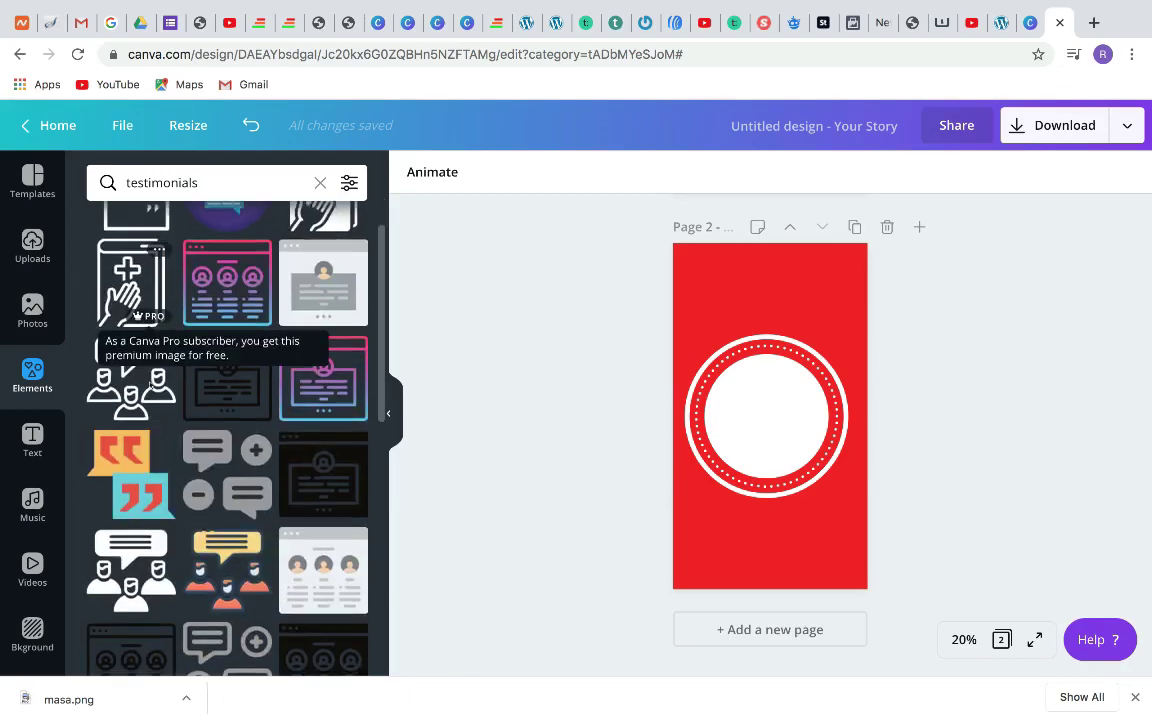
scroll(150, 384, "down", 3)
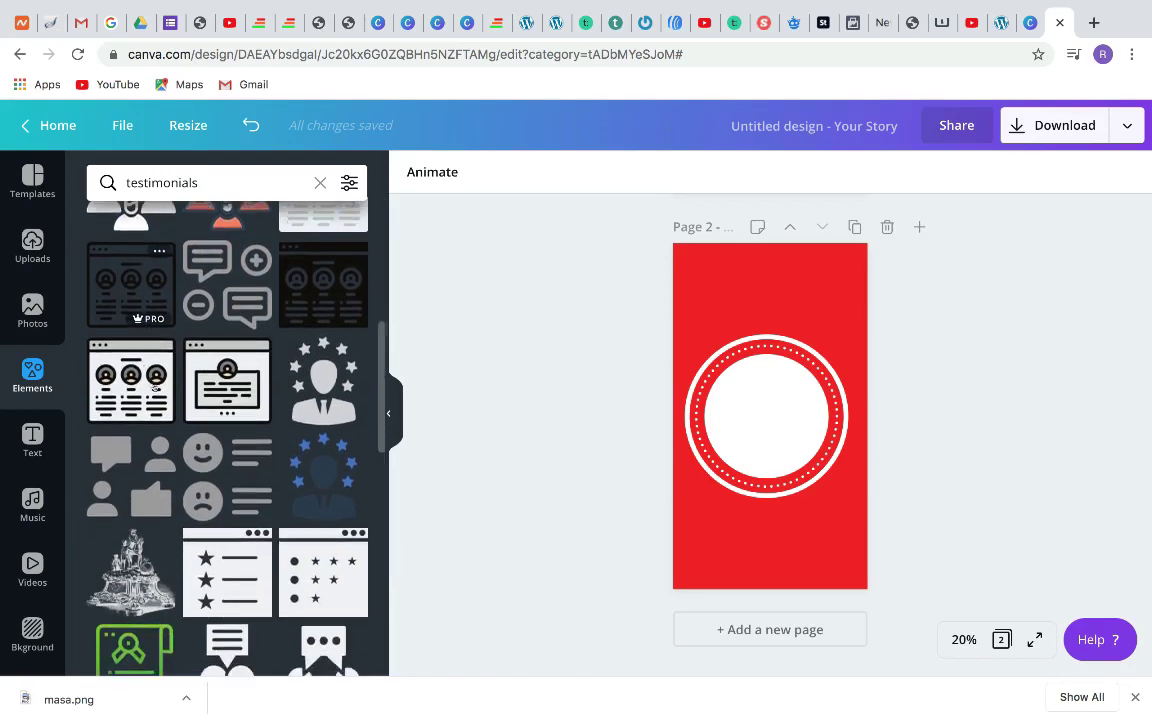
scroll(146, 383, "down", 5)
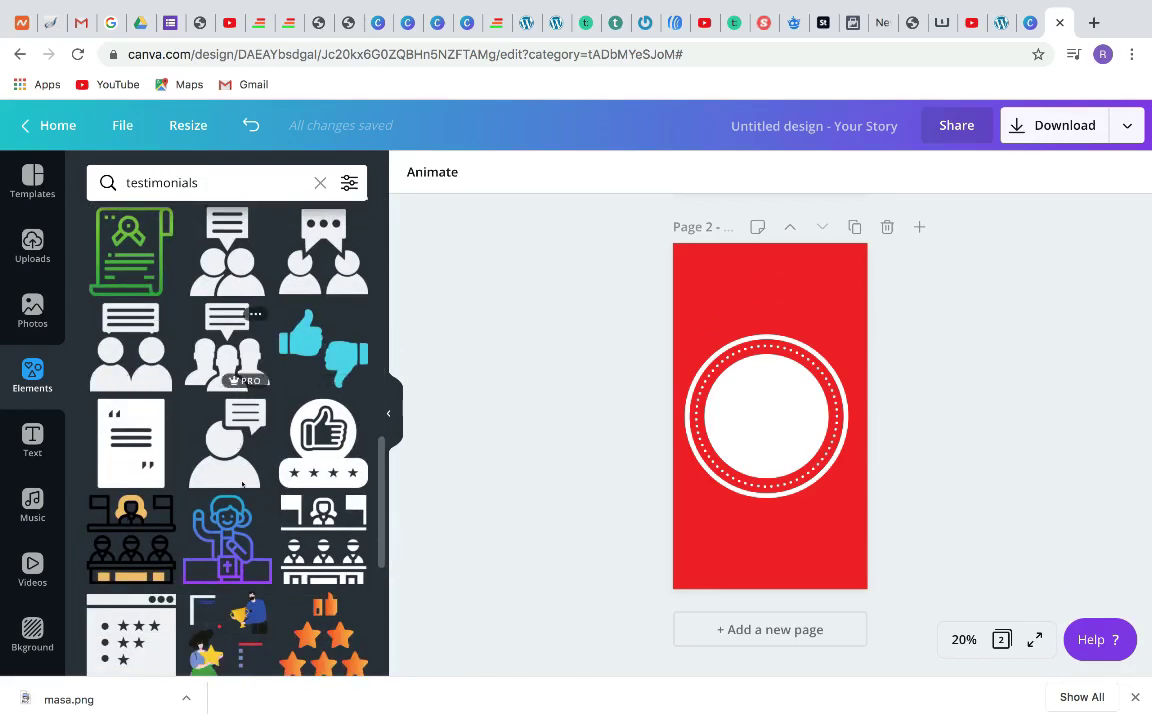
scroll(270, 373, "down", 2)
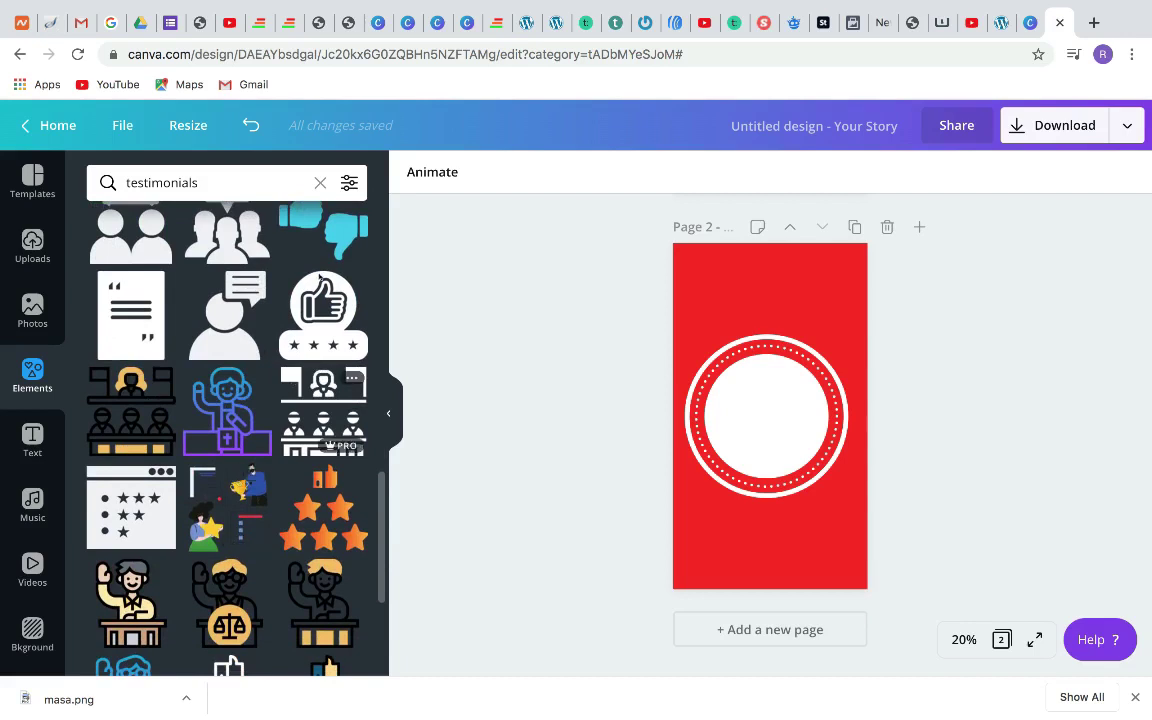
left_click(316, 310)
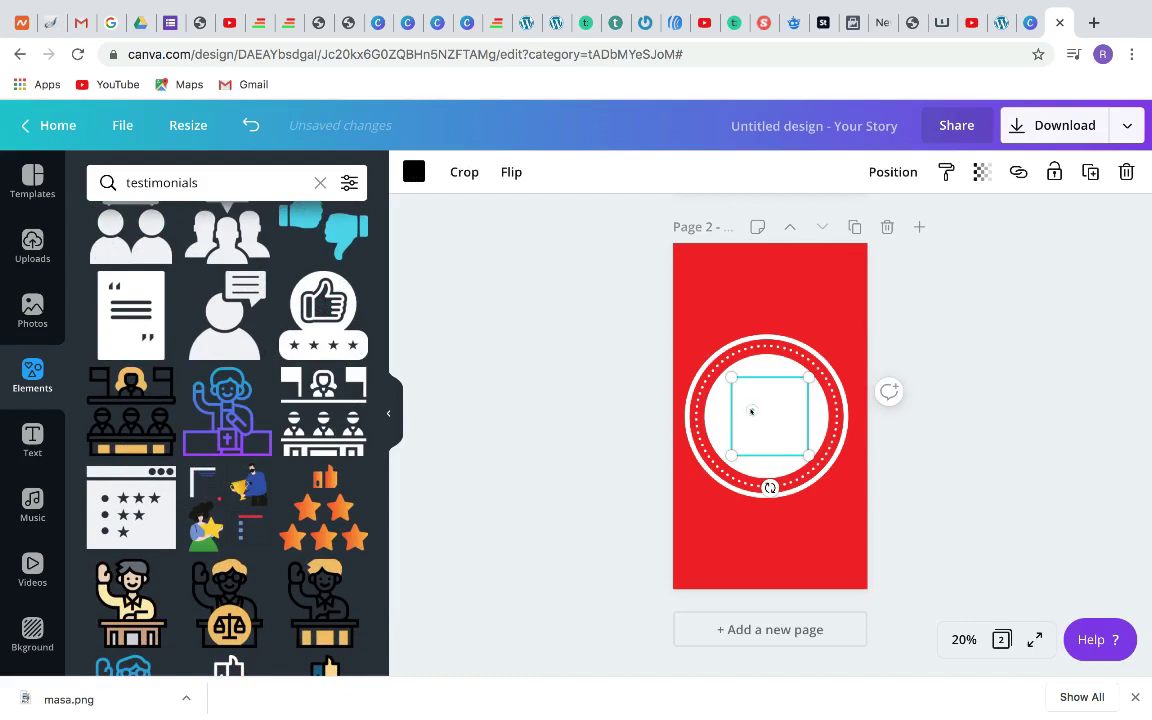
left_click_drag(735, 404, 748, 410)
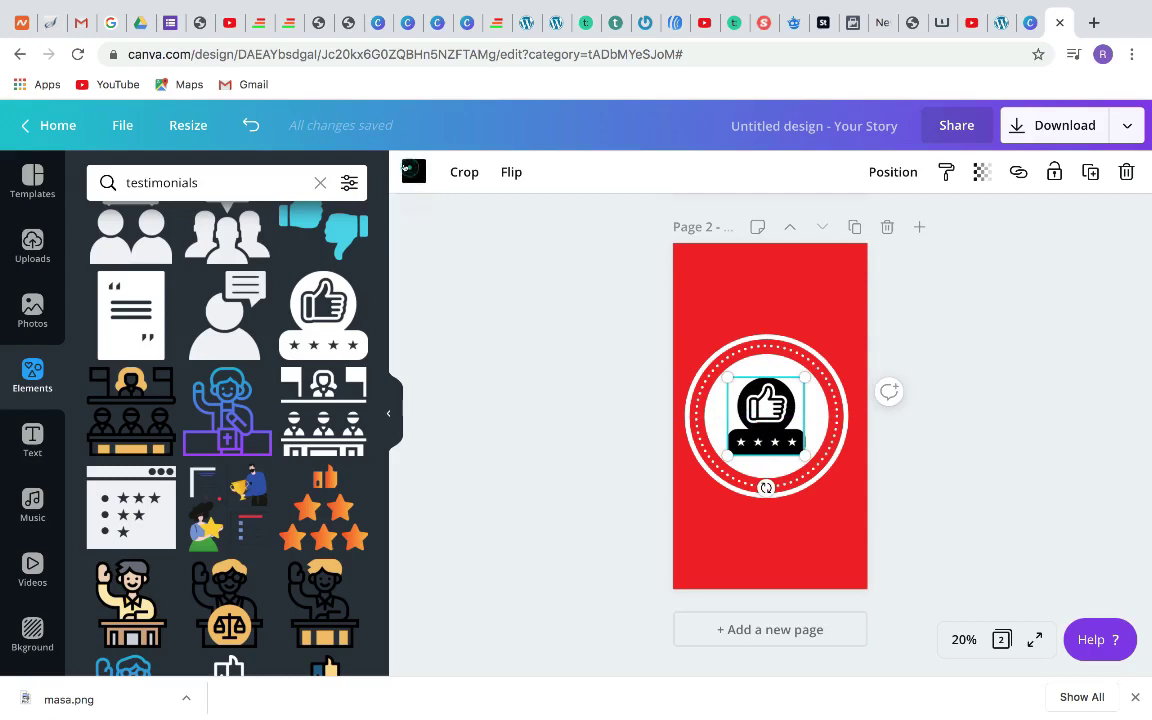
Recolour the thumbs-up icon on page 2 with the document's red.
left_click(410, 173)
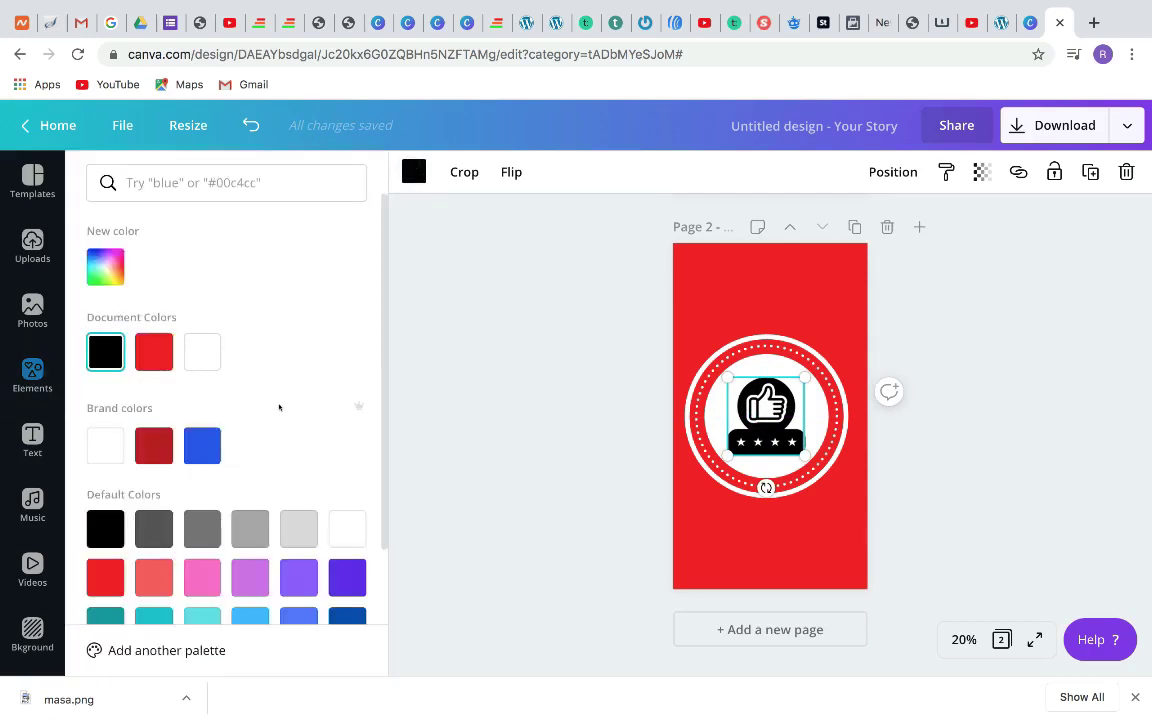
left_click(144, 362)
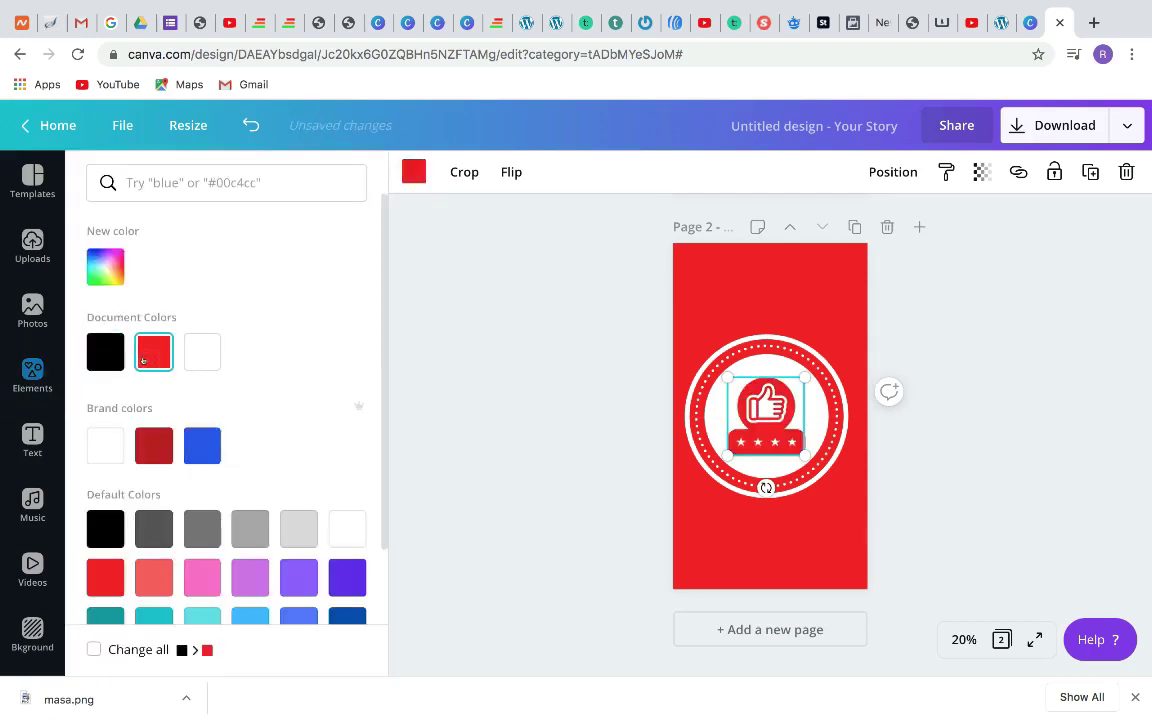
key("Escape")
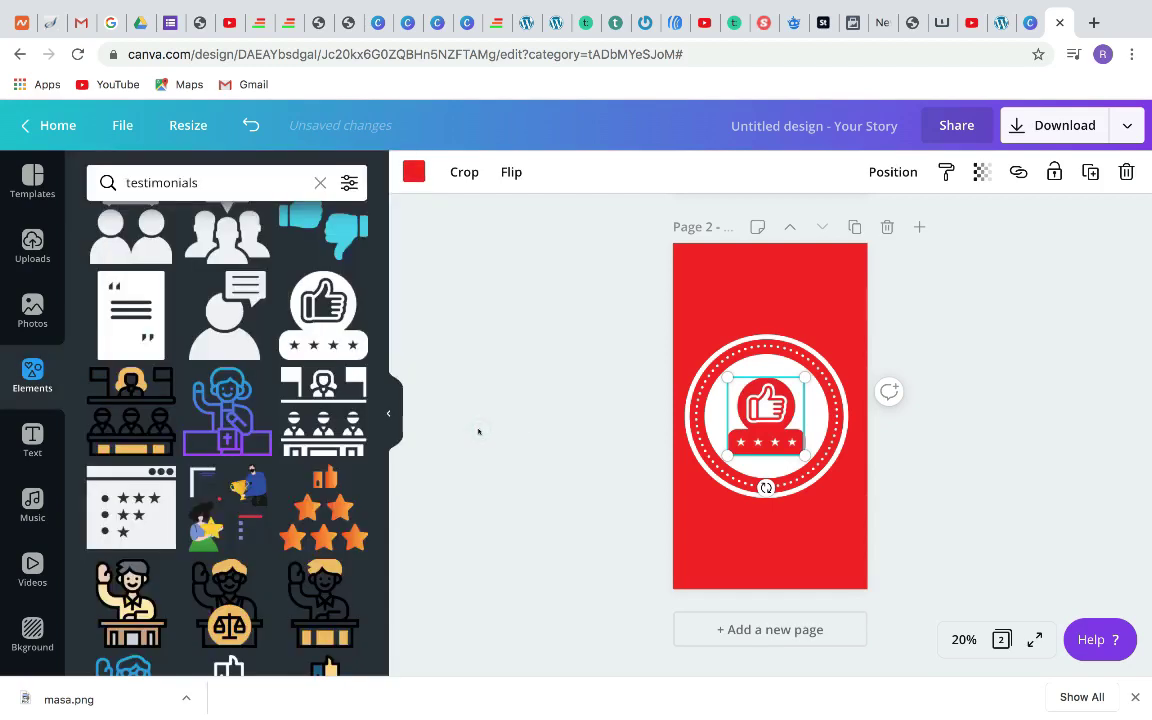
left_click(478, 431)
Recolour the monitor-and-magnifier icon on page 1 with the document's red.
scroll(478, 431, "up", 5)
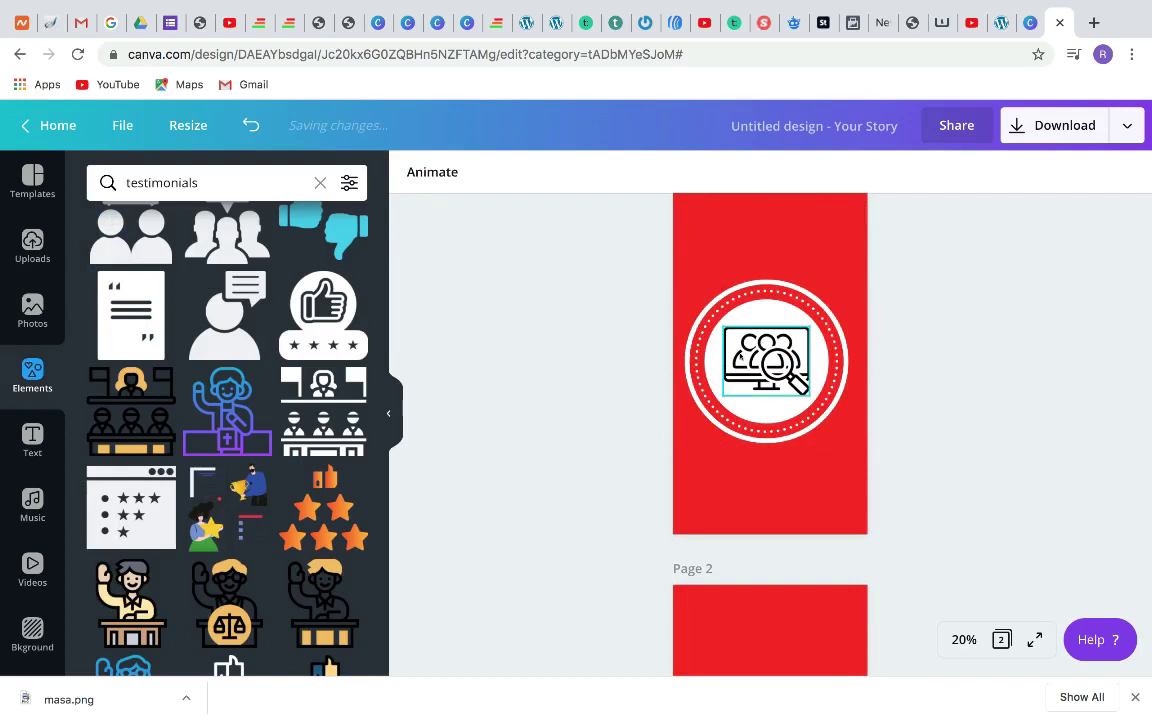
left_click(766, 360)
left_click(410, 169)
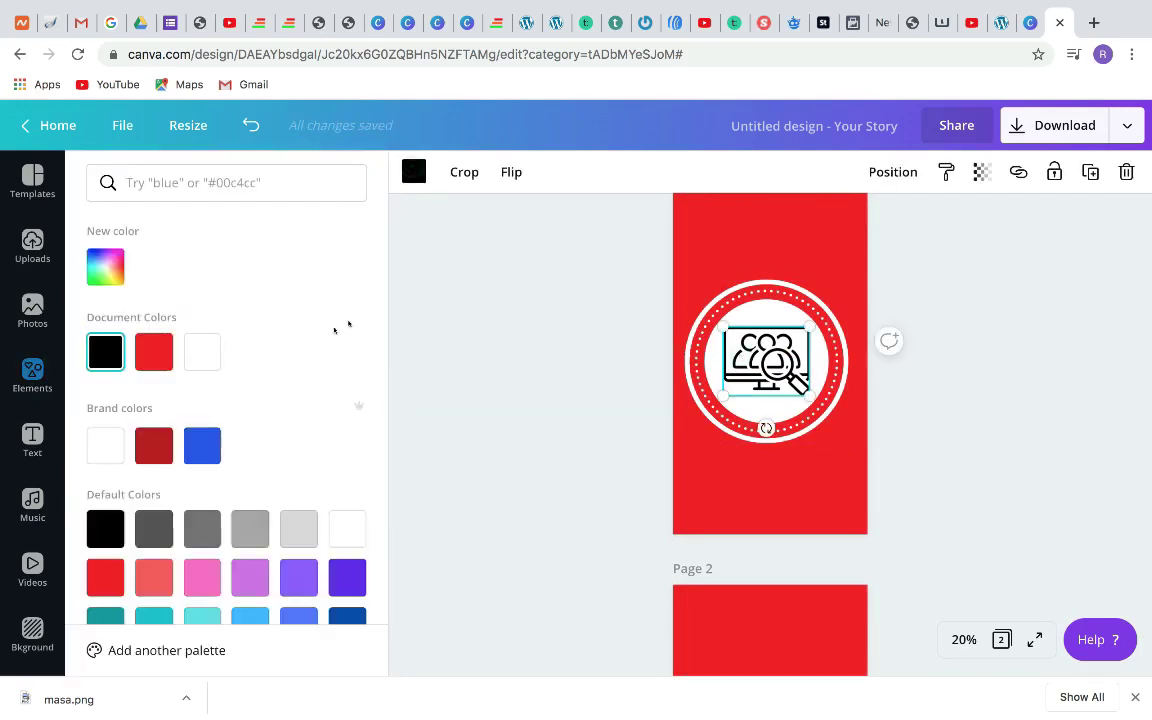
left_click(154, 357)
left_click(514, 442)
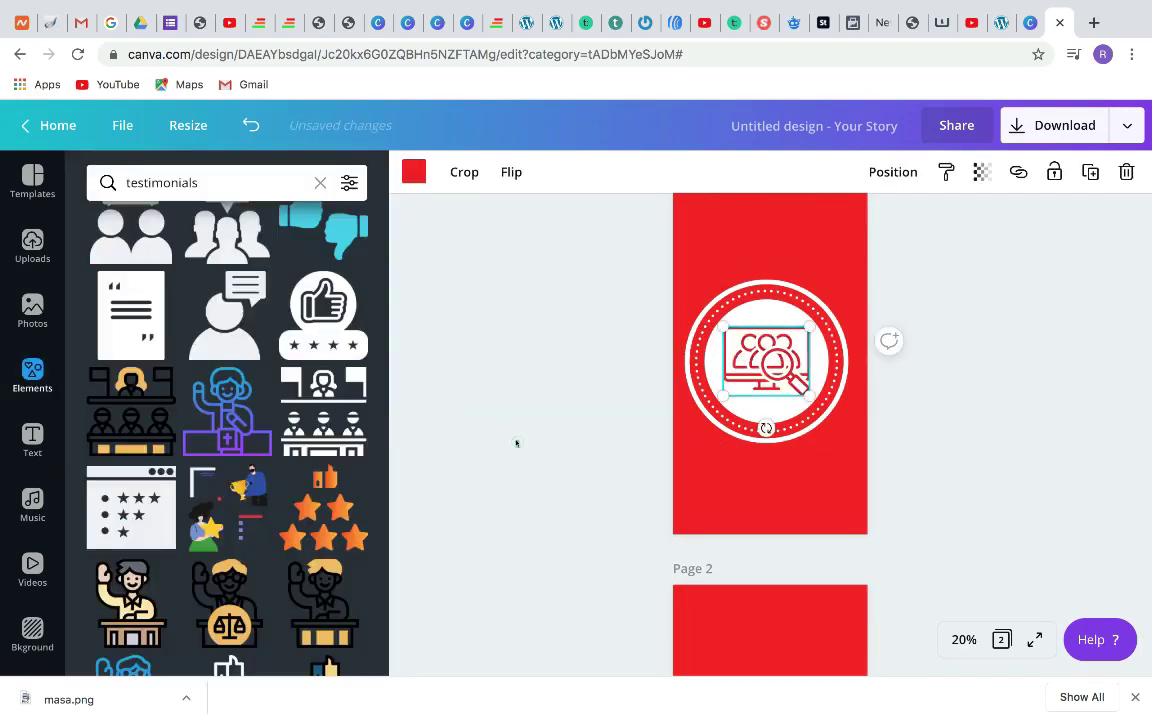
left_click(516, 442)
Duplicate page 2 and delete the thumbs-up icon from the new page 3.
scroll(516, 442, "down", 5)
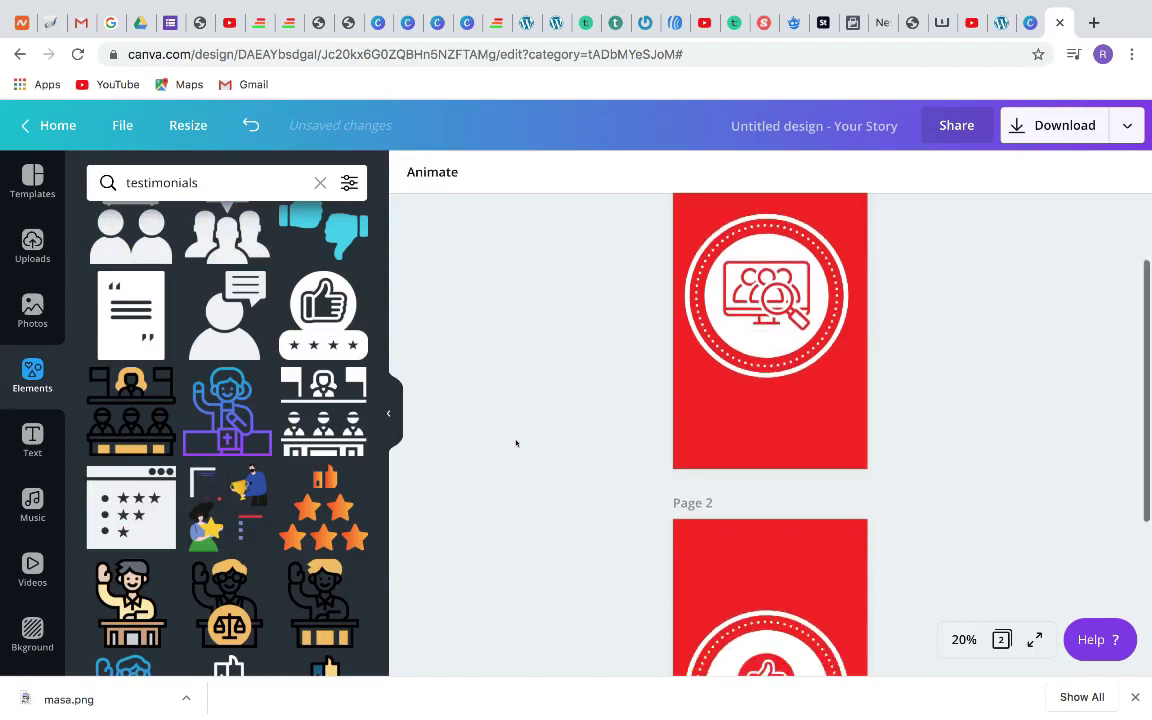
scroll(516, 442, "down", 1)
scroll(516, 442, "up", 4)
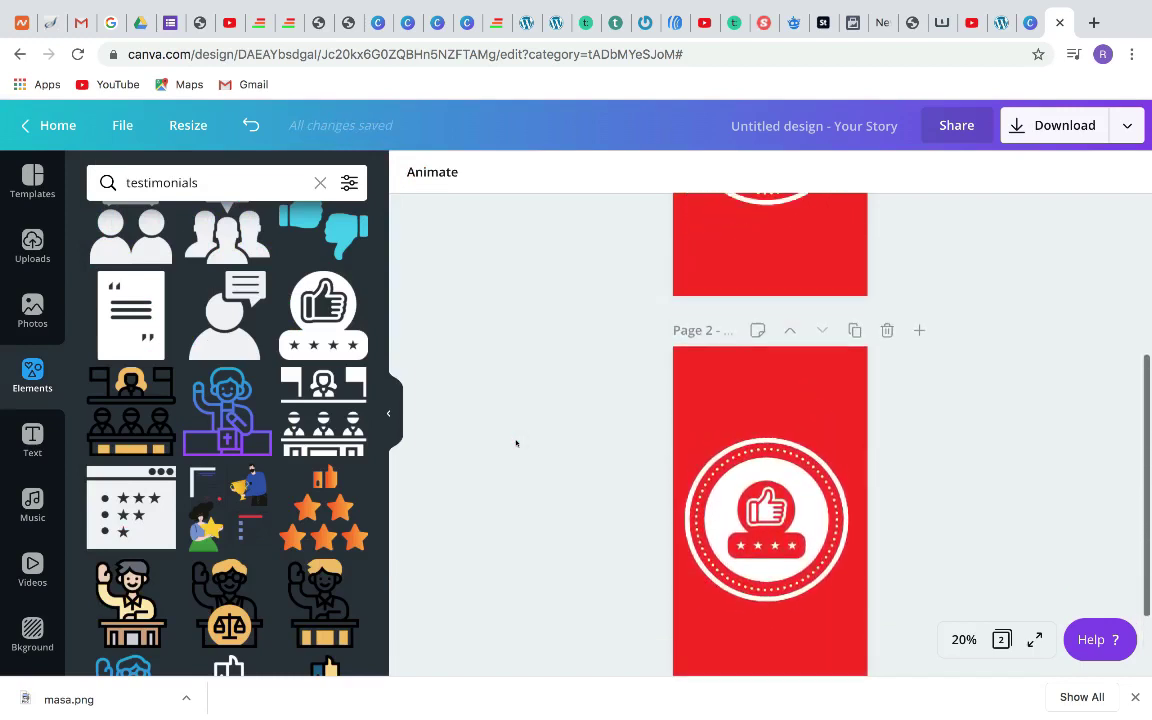
scroll(516, 442, "down", 2)
scroll(516, 442, "down", 4)
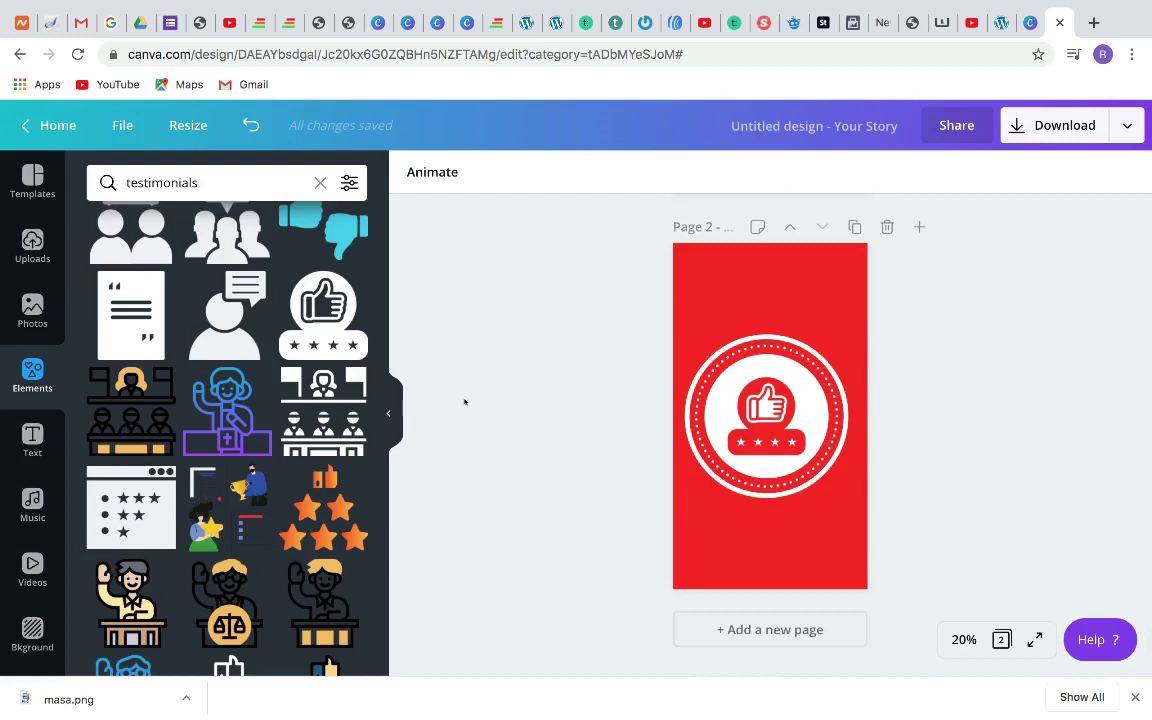
left_click(852, 228)
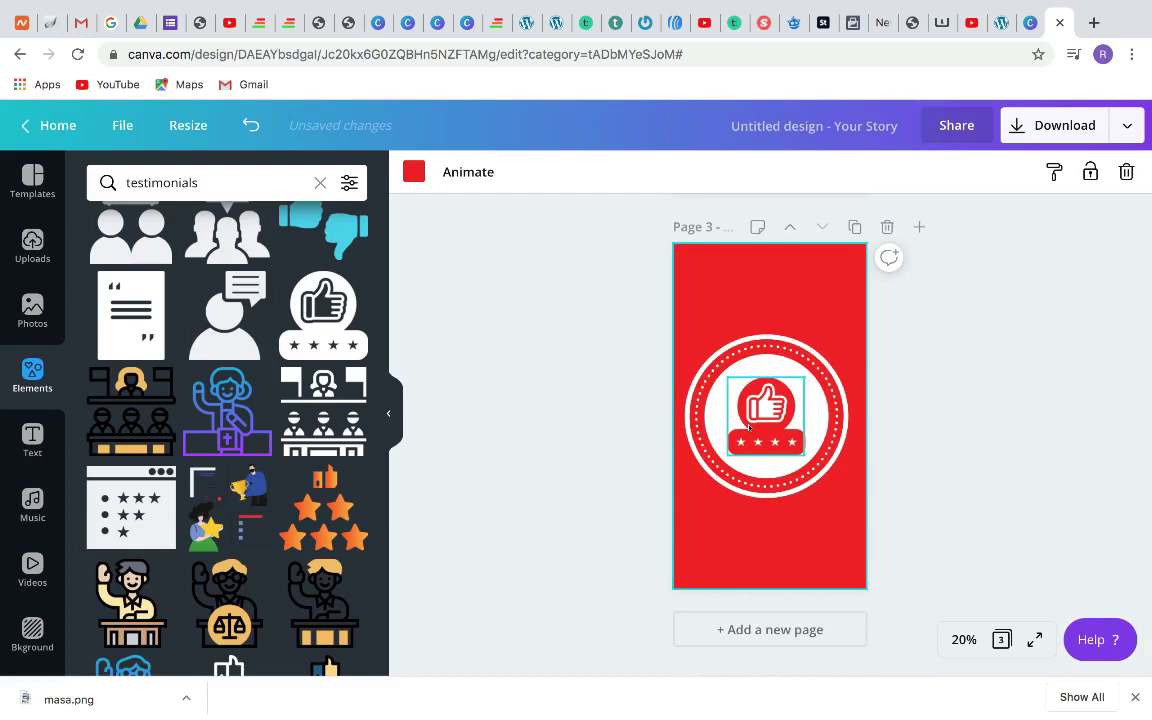
left_click(748, 428)
key("Delete")
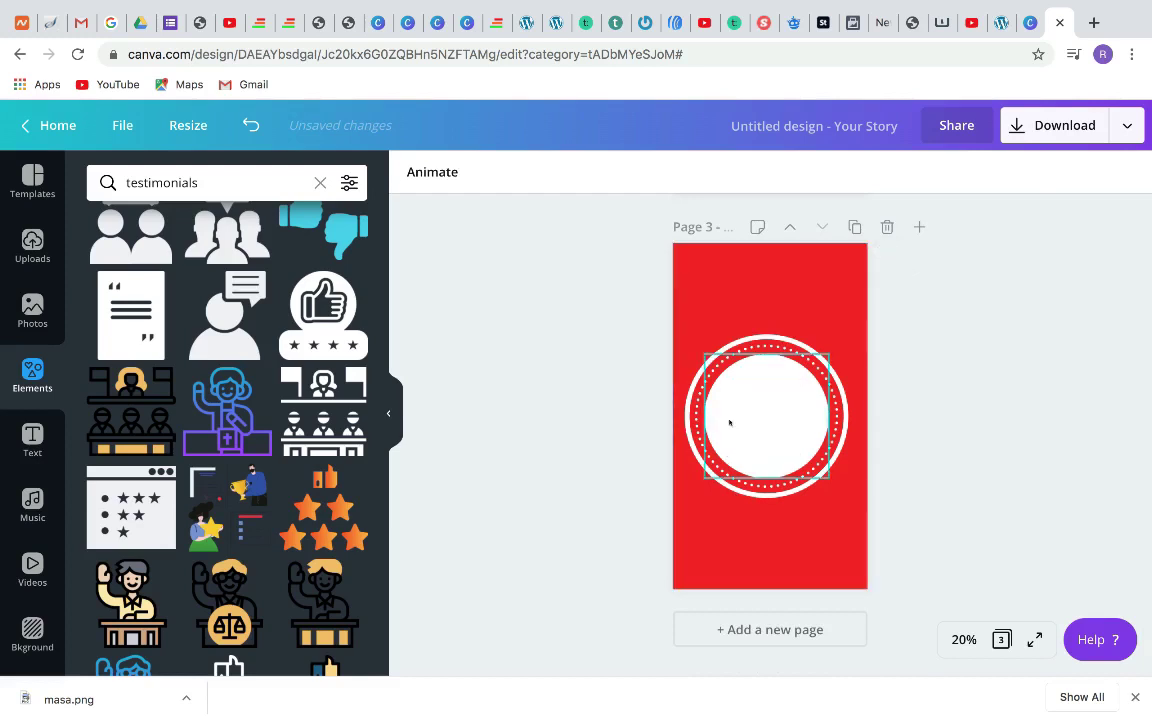
Replace the element search with "pricelist".
left_click(320, 182)
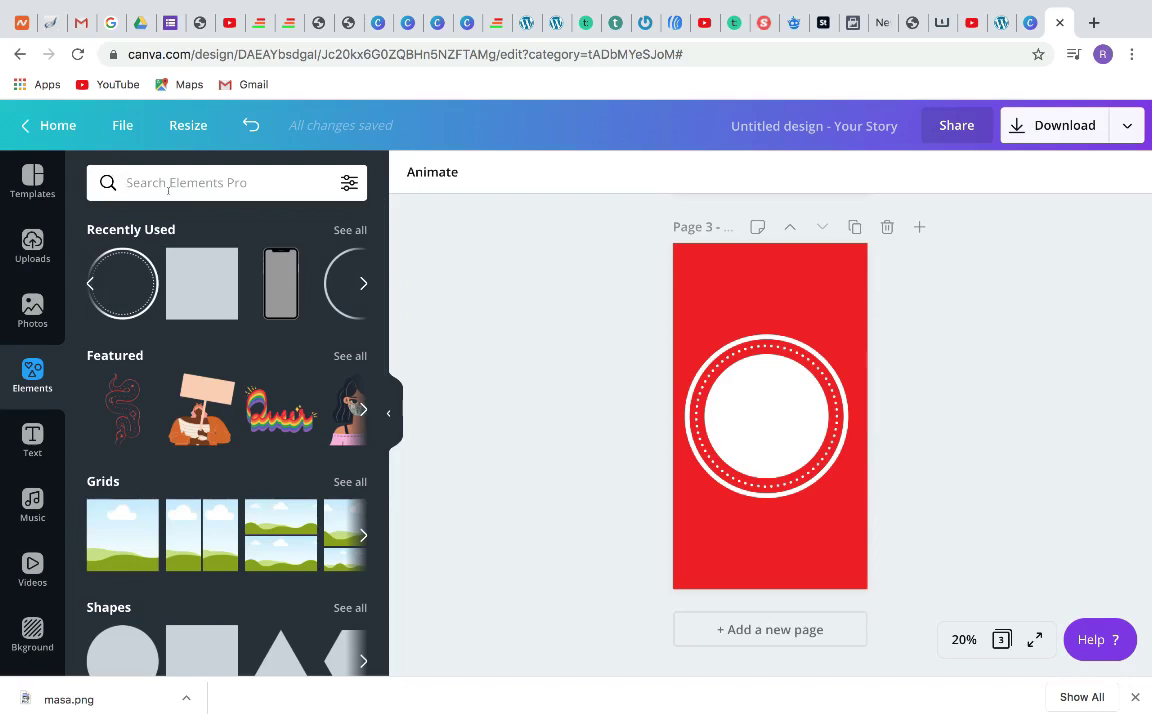
type("price")
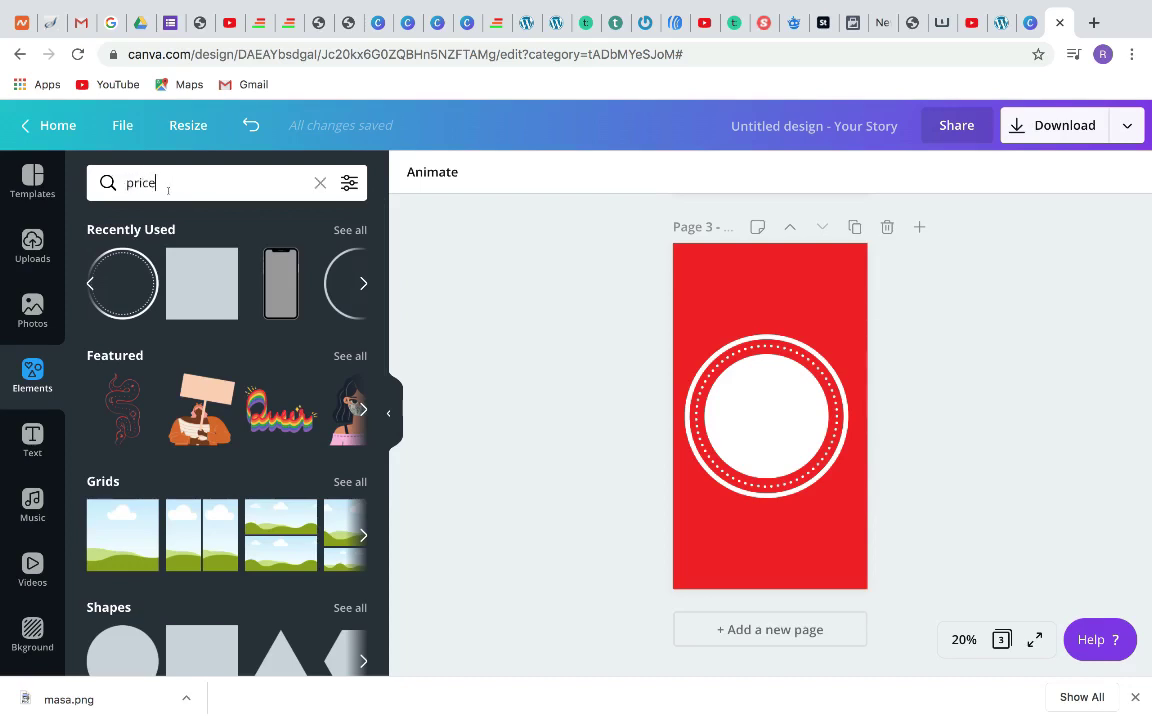
type("list")
key("Return")
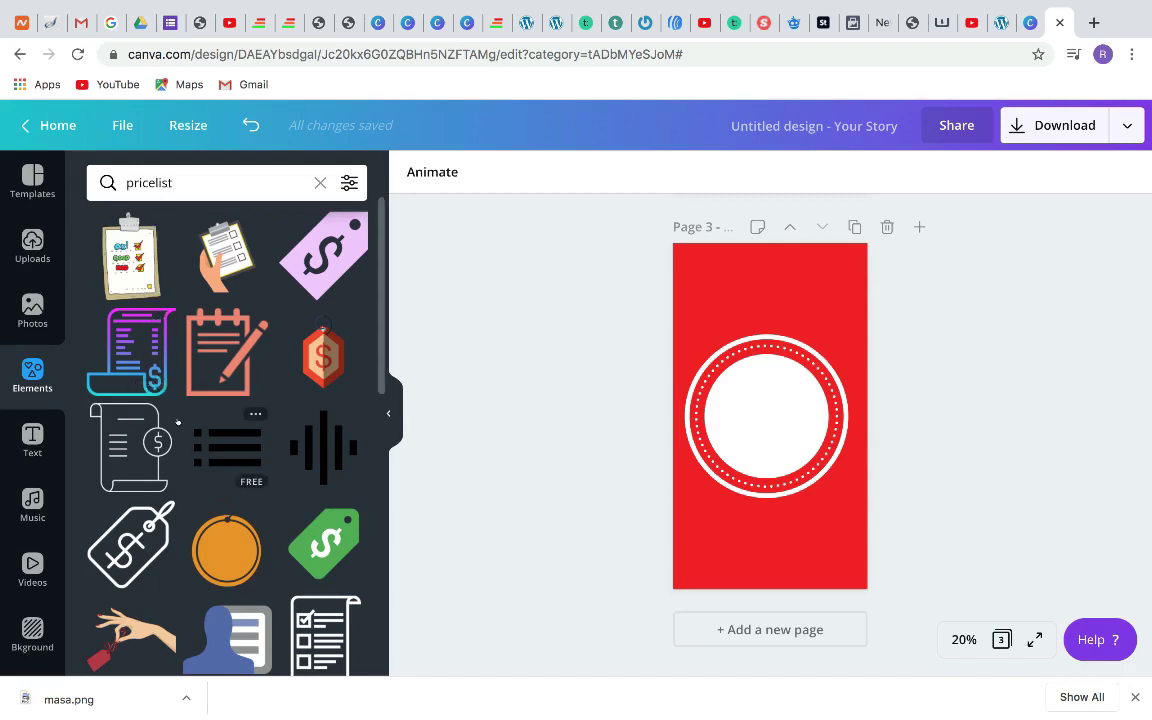
Place the outlined dollar price tag icon in the centre of the white circle on page 3.
scroll(178, 422, "down", 5)
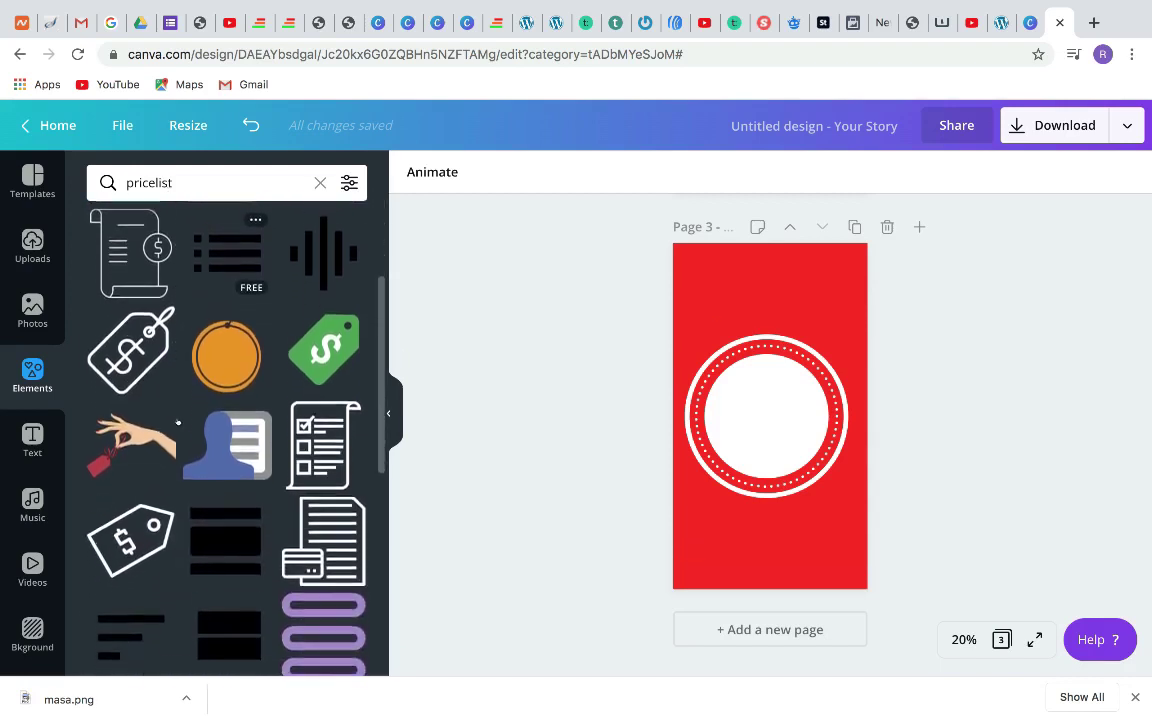
scroll(178, 422, "up", 4)
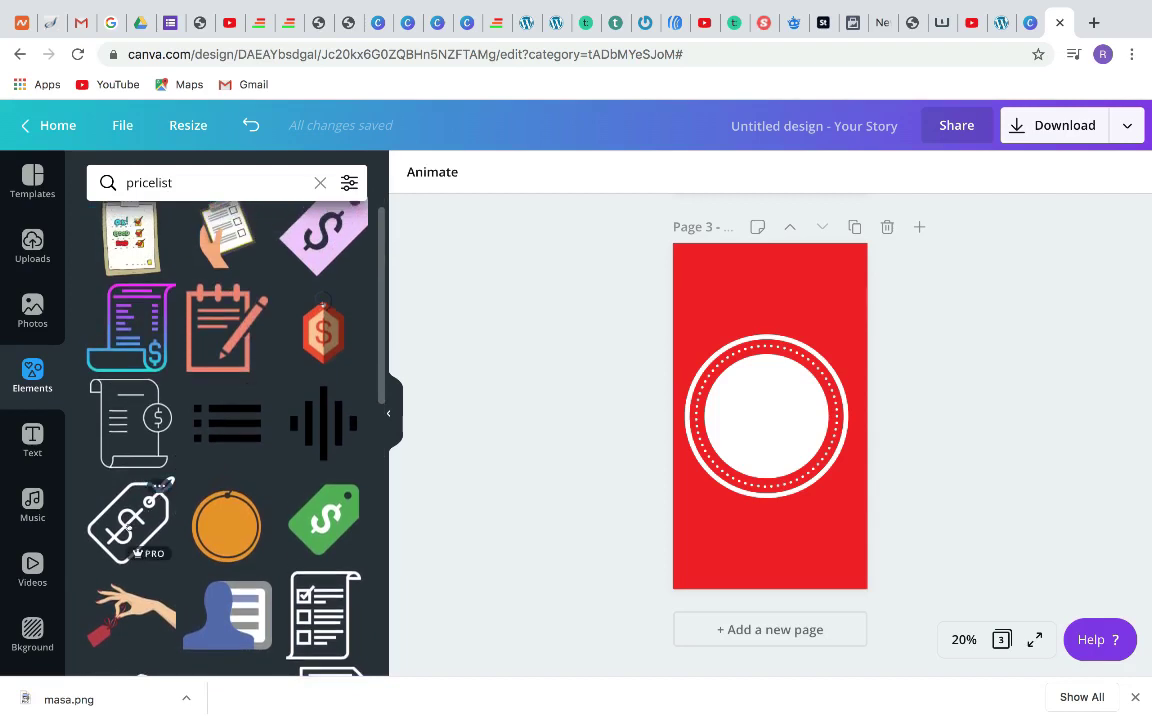
left_click_drag(128, 515, 756, 398)
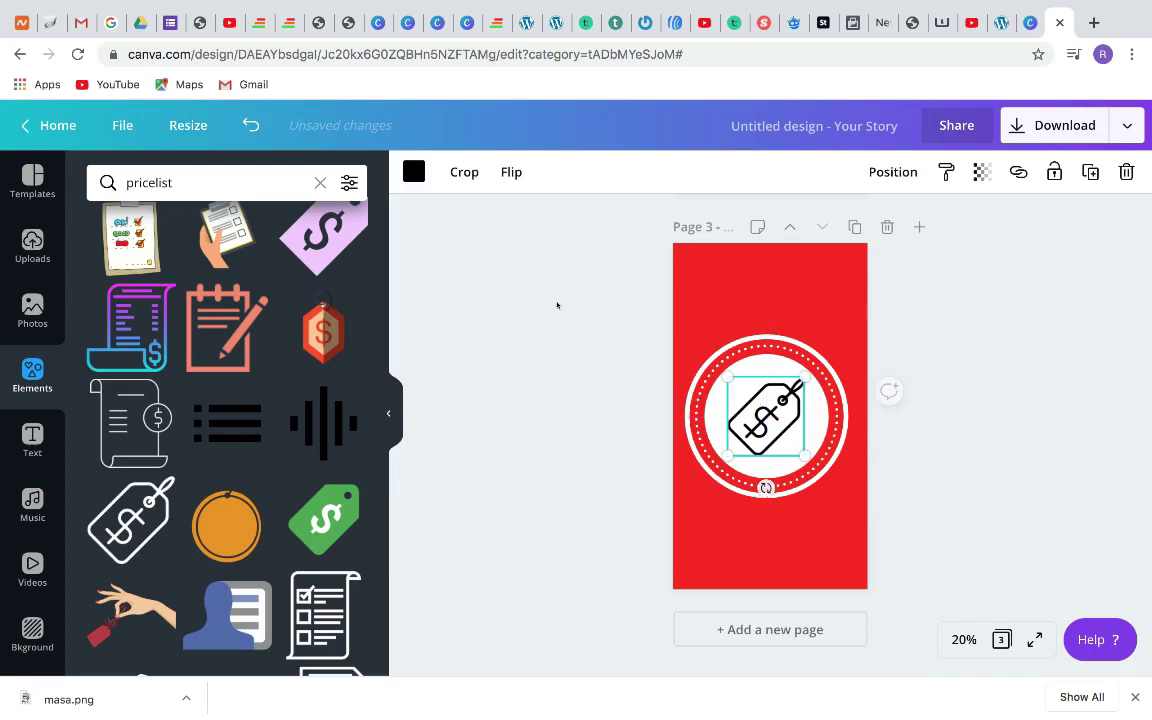
Recolour the price tag icon on page 3 with the document's red.
left_click(413, 171)
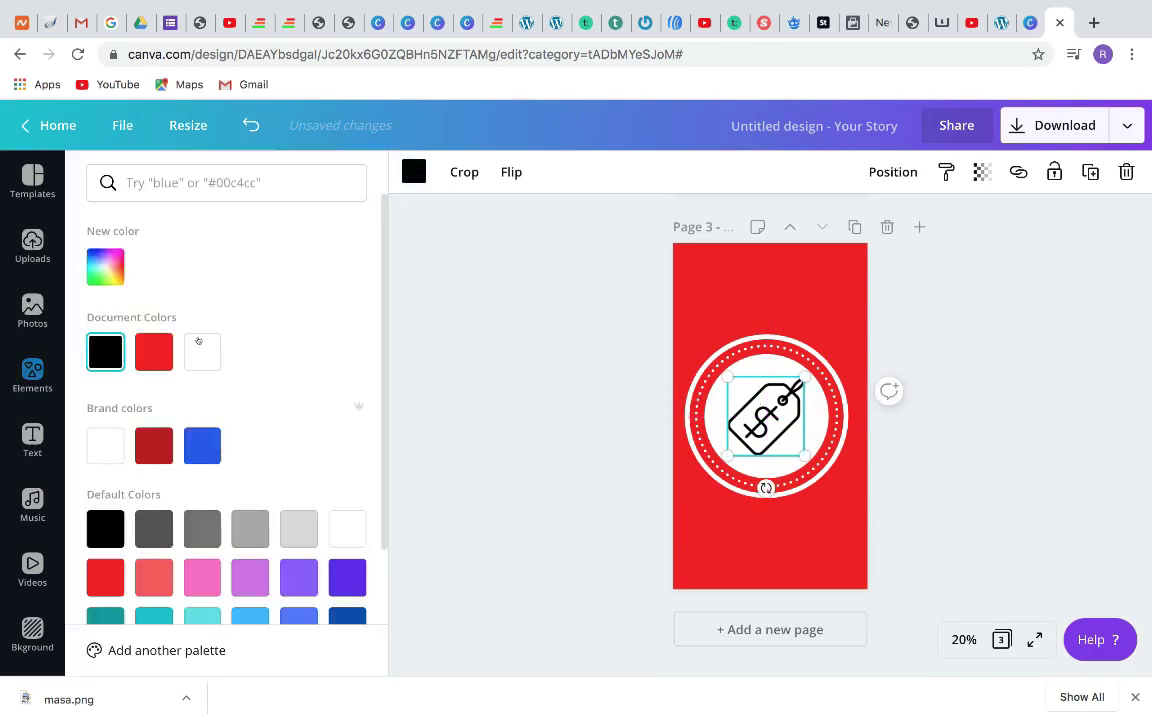
left_click(154, 351)
key("Escape")
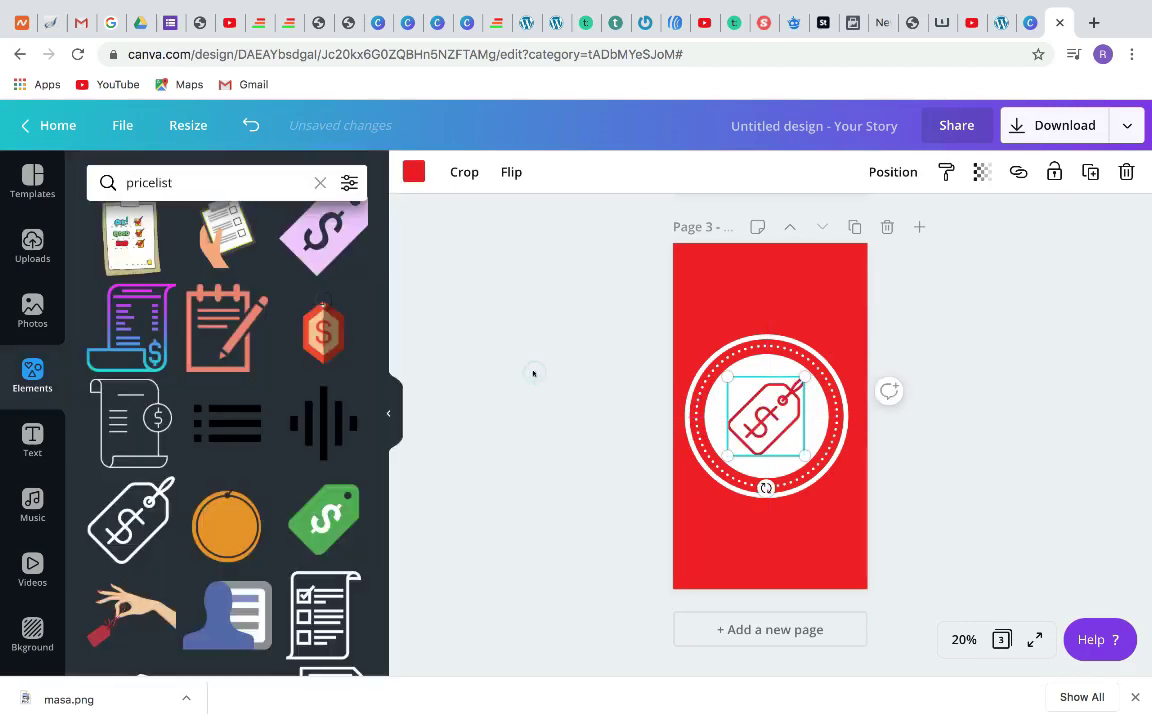
key("Escape")
Download all three pages as PNG at 1080 x 1920 px and dismiss the publishing confirmation.
scroll(533, 374, "up", 4)
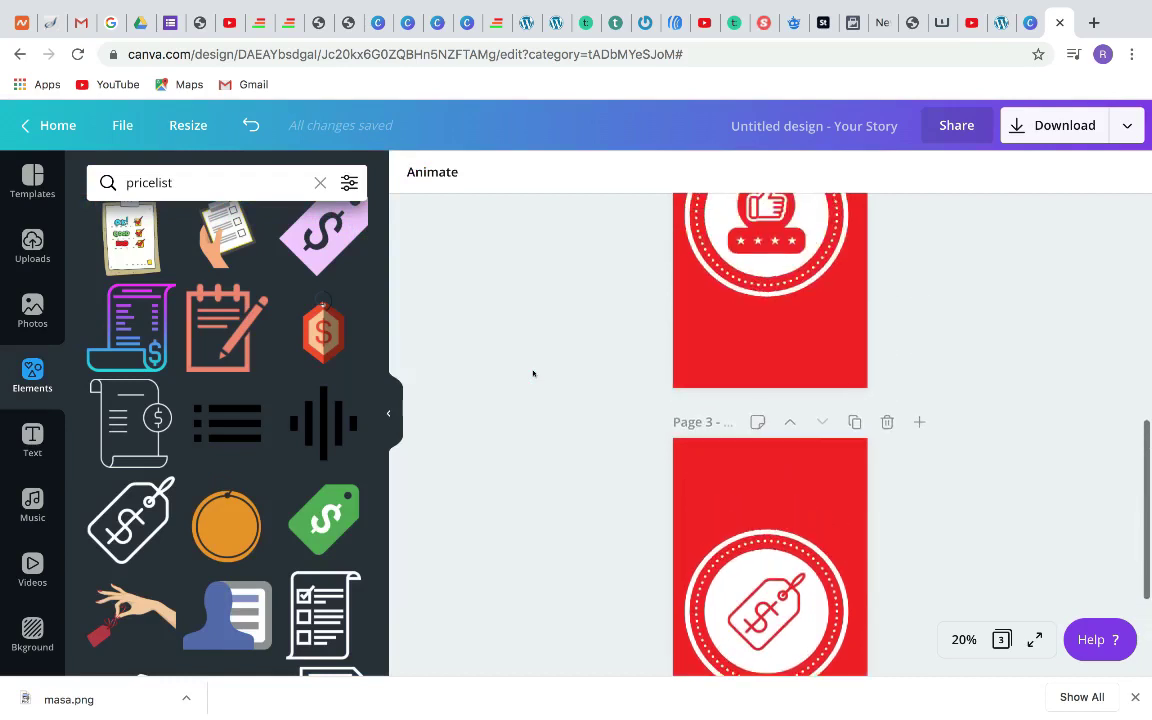
left_click(1062, 127)
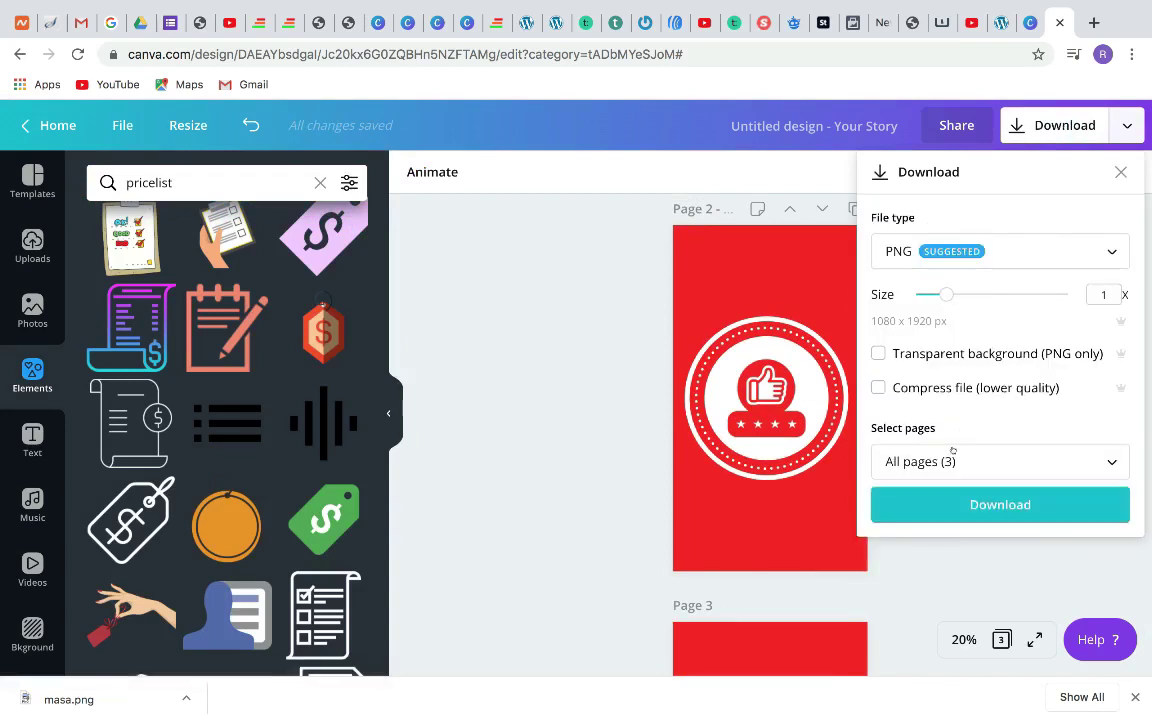
left_click(940, 512)
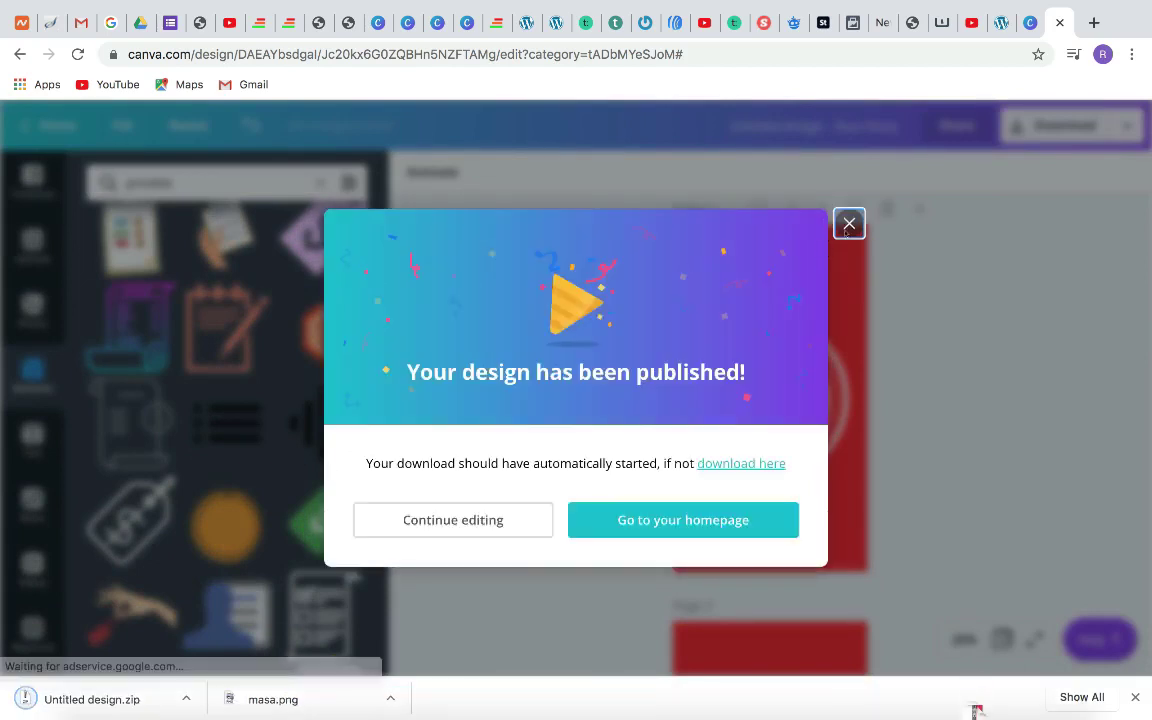
left_click(849, 224)
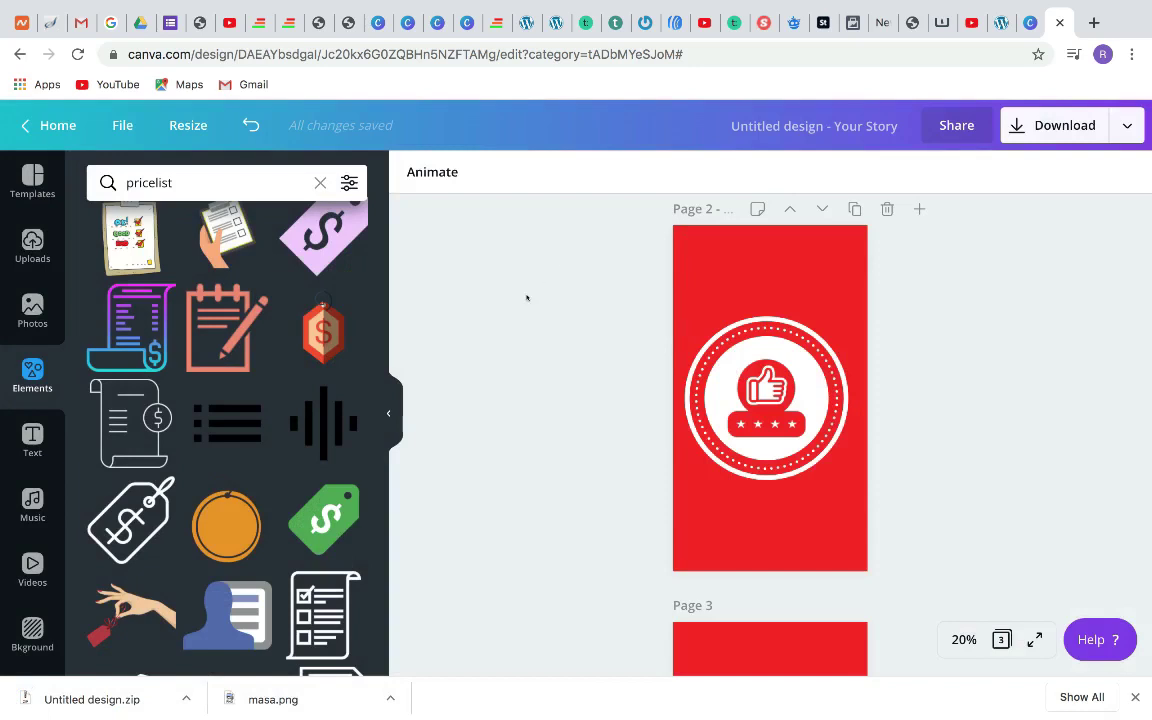
Search Google for "icon finder" in a new browser tab.
left_click(1094, 22)
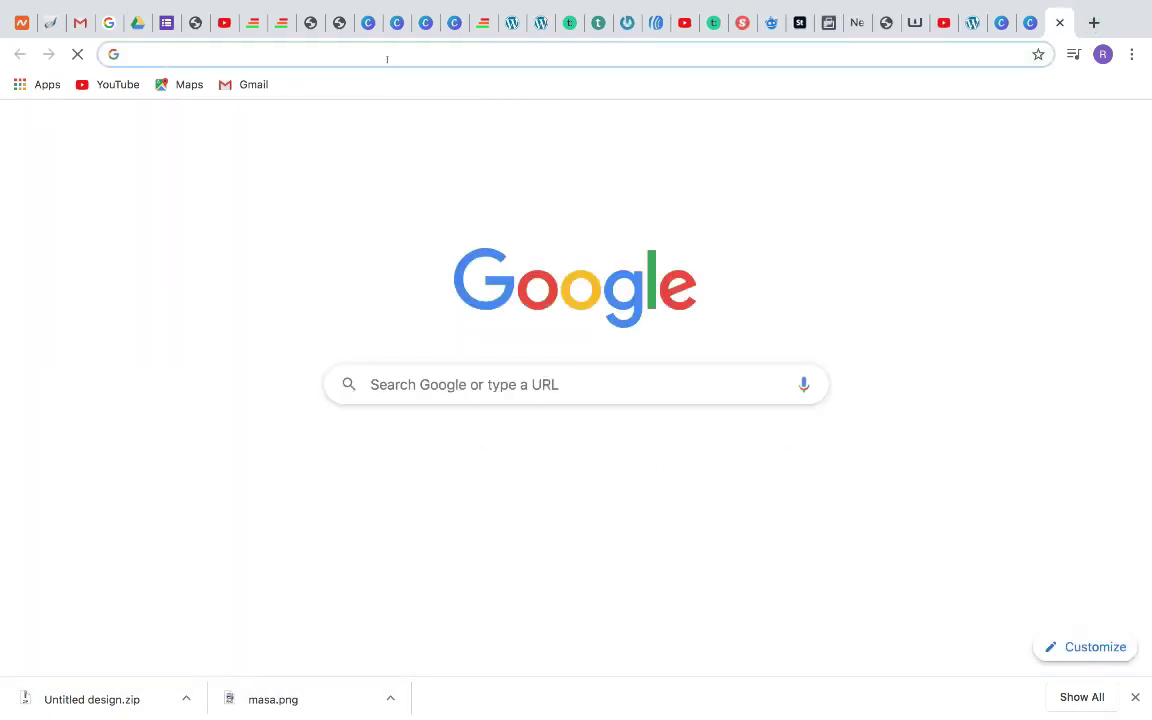
type("ico")
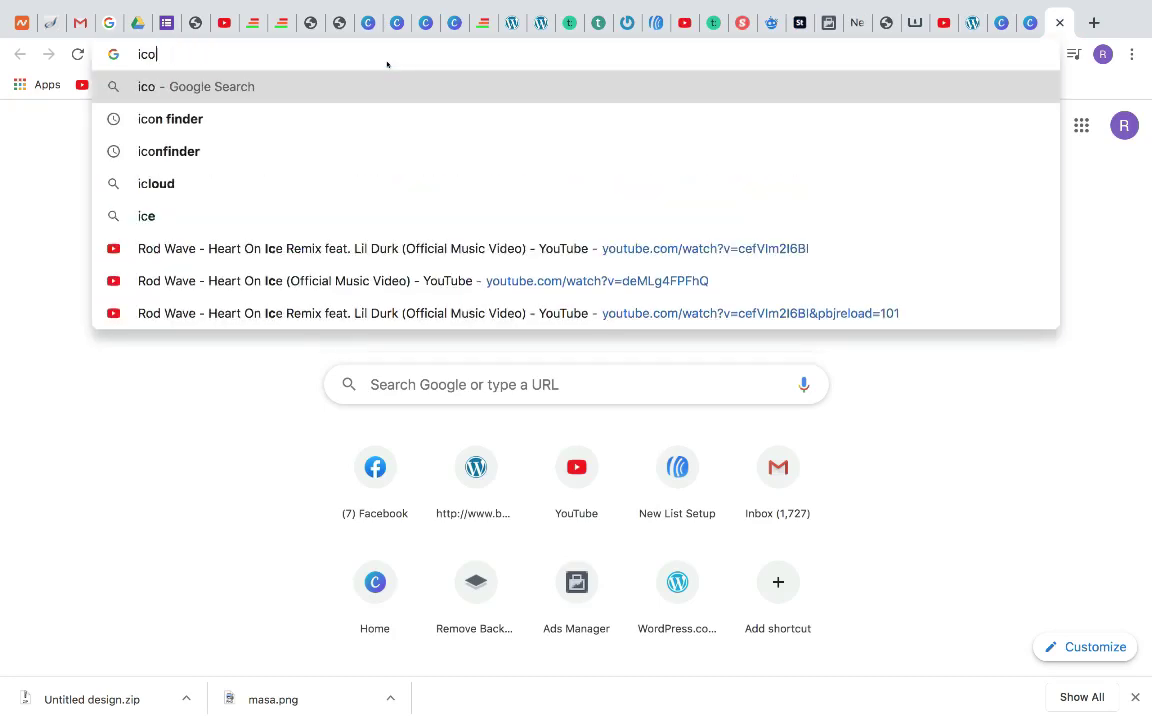
left_click(293, 134)
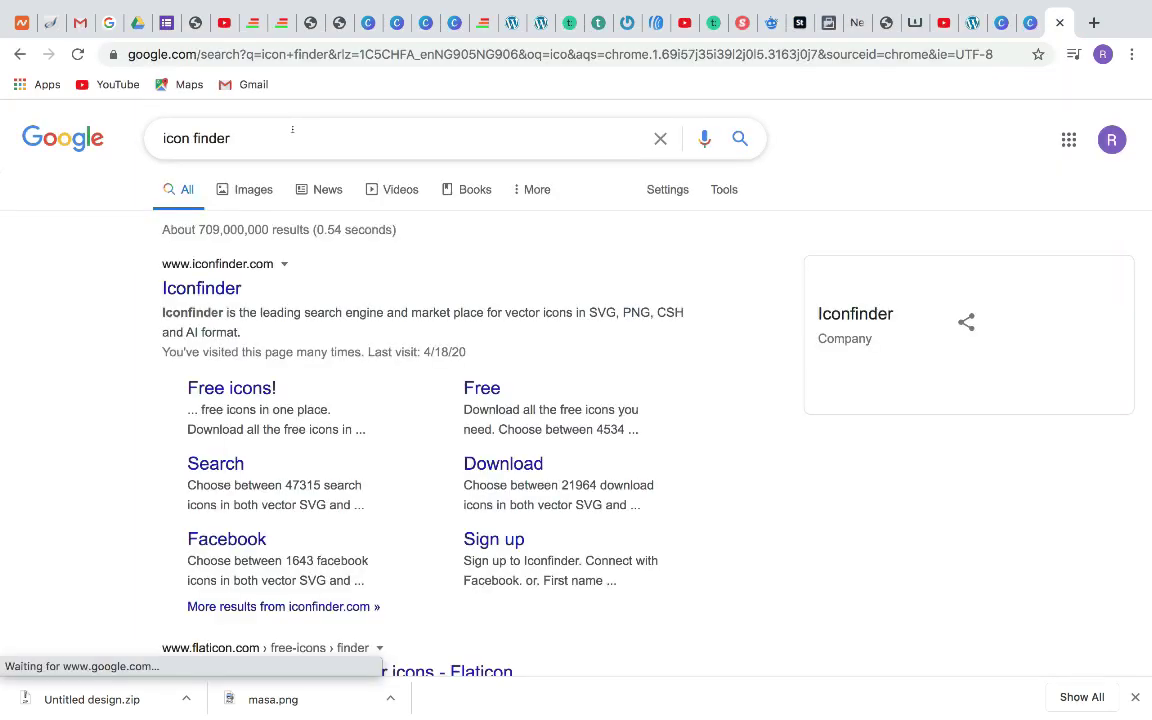
Open the Iconfinder website from the Google results and search its free icons for "food".
left_click(217, 289)
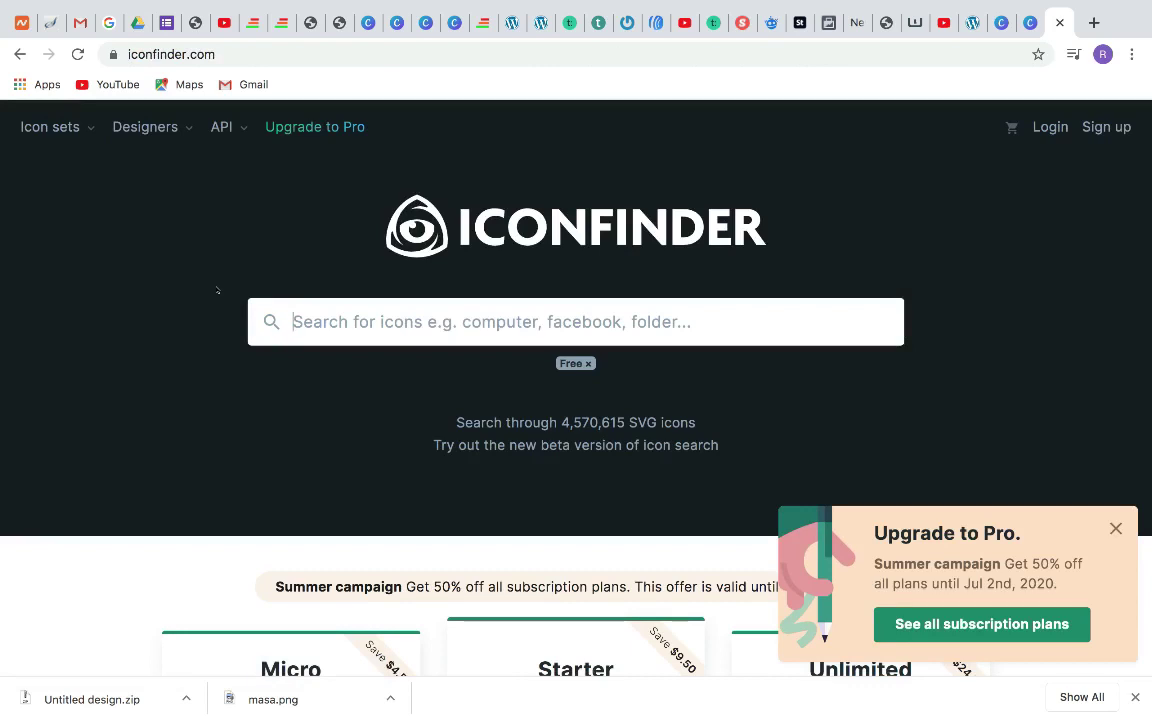
type("food")
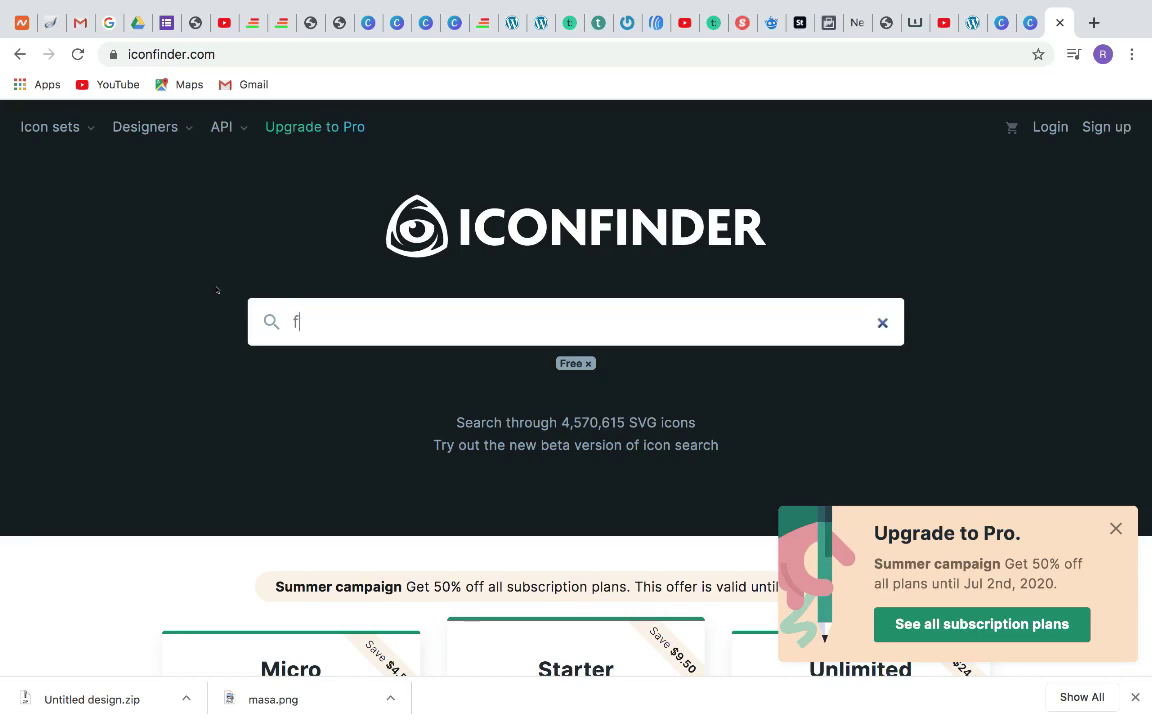
key("Return")
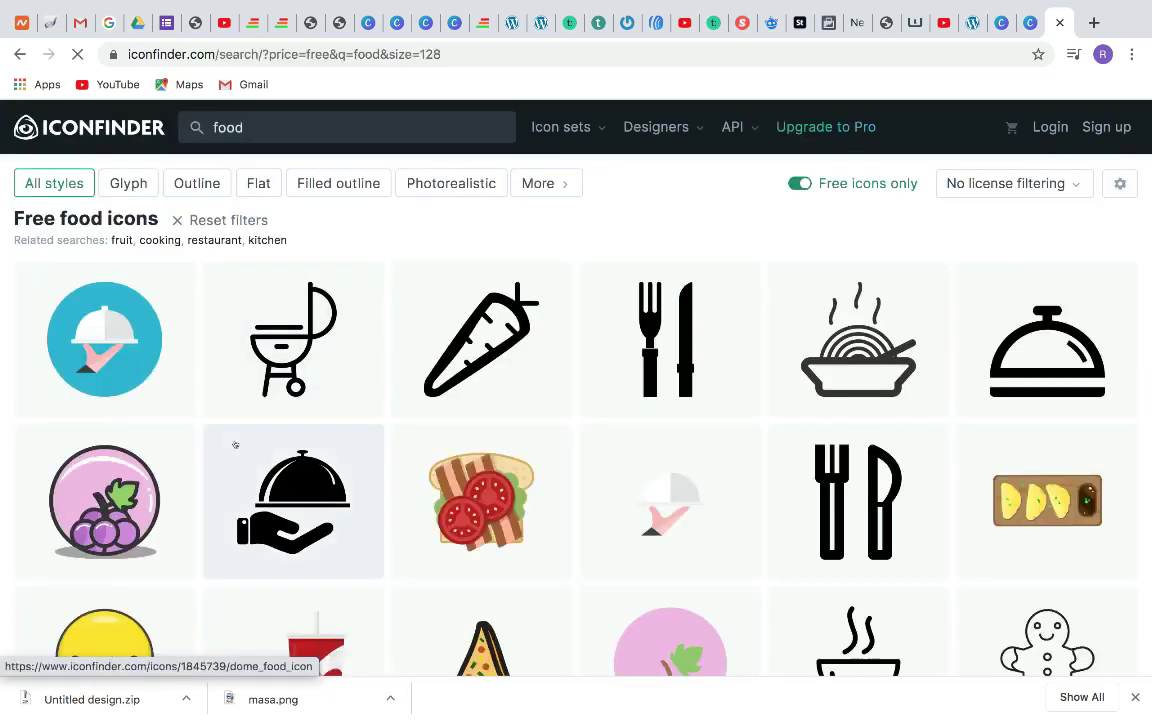
Save the black icon of a hand holding a serving dome as a PNG named "food" in Downloads.
scroll(235, 445, "down", 3)
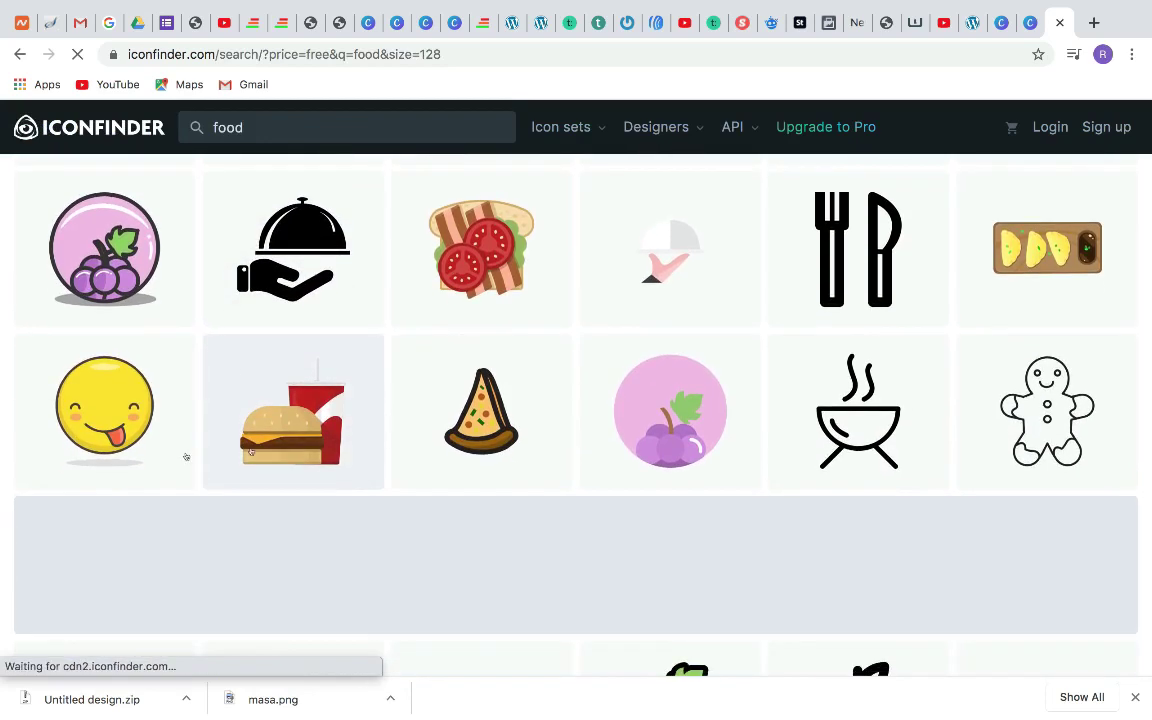
scroll(325, 380, "up", 1)
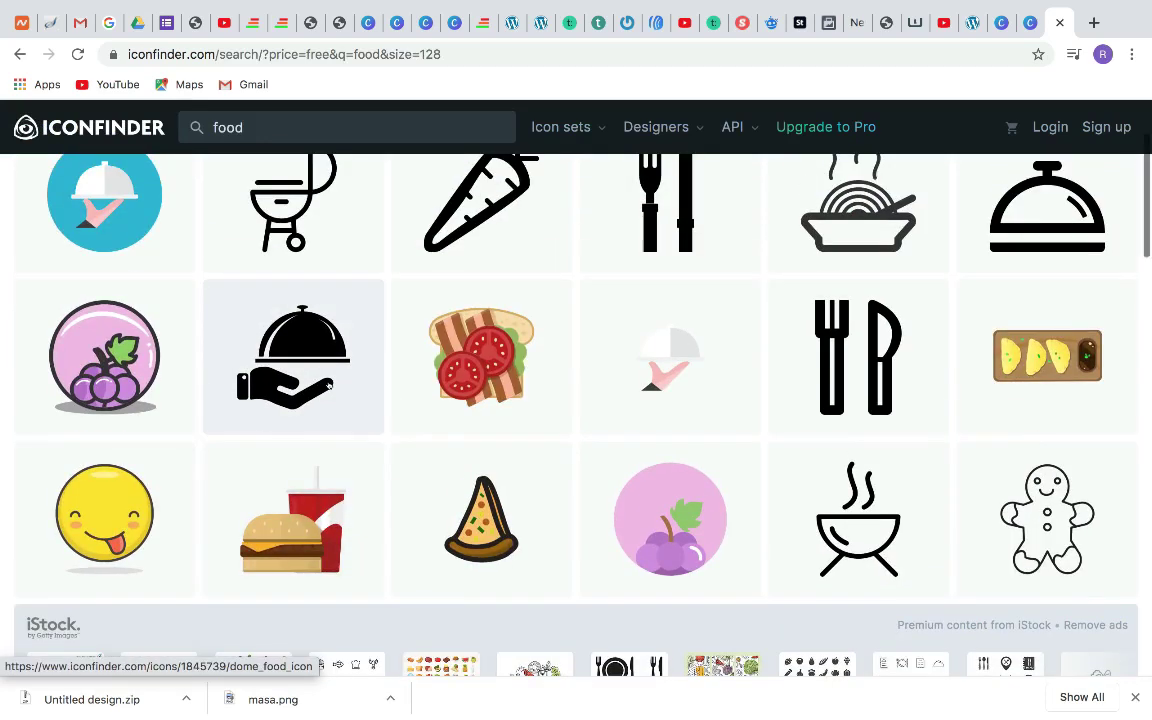
scroll(315, 380, "up", 1)
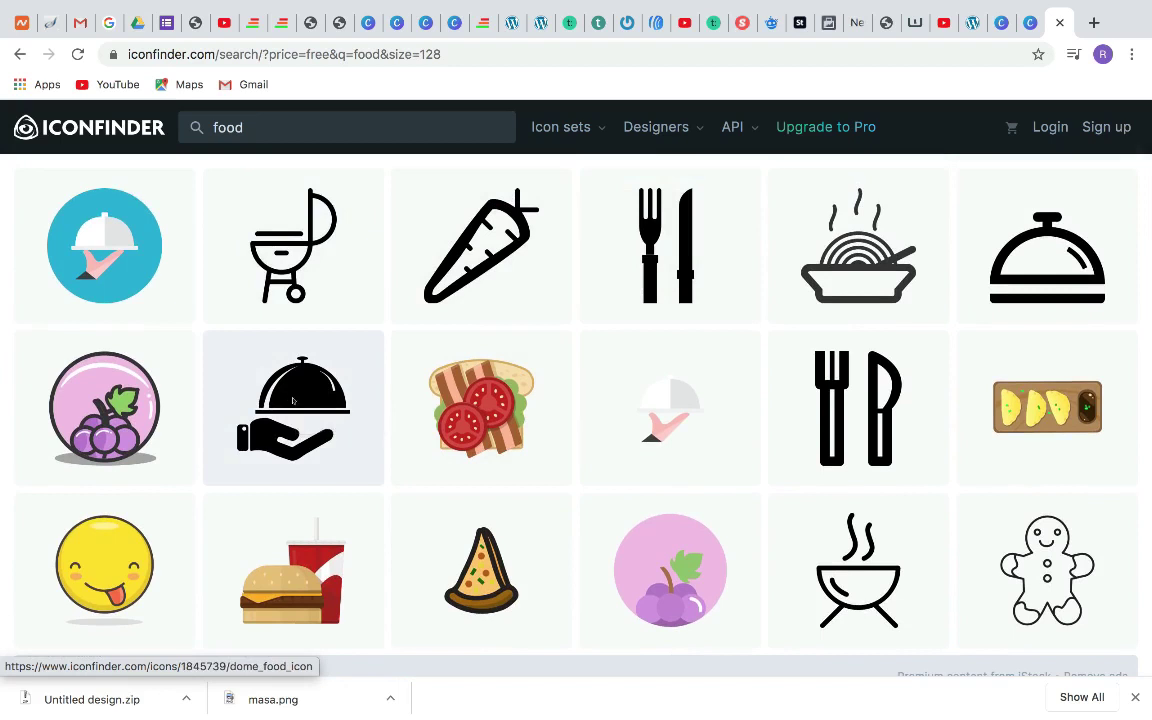
right_click(292, 399)
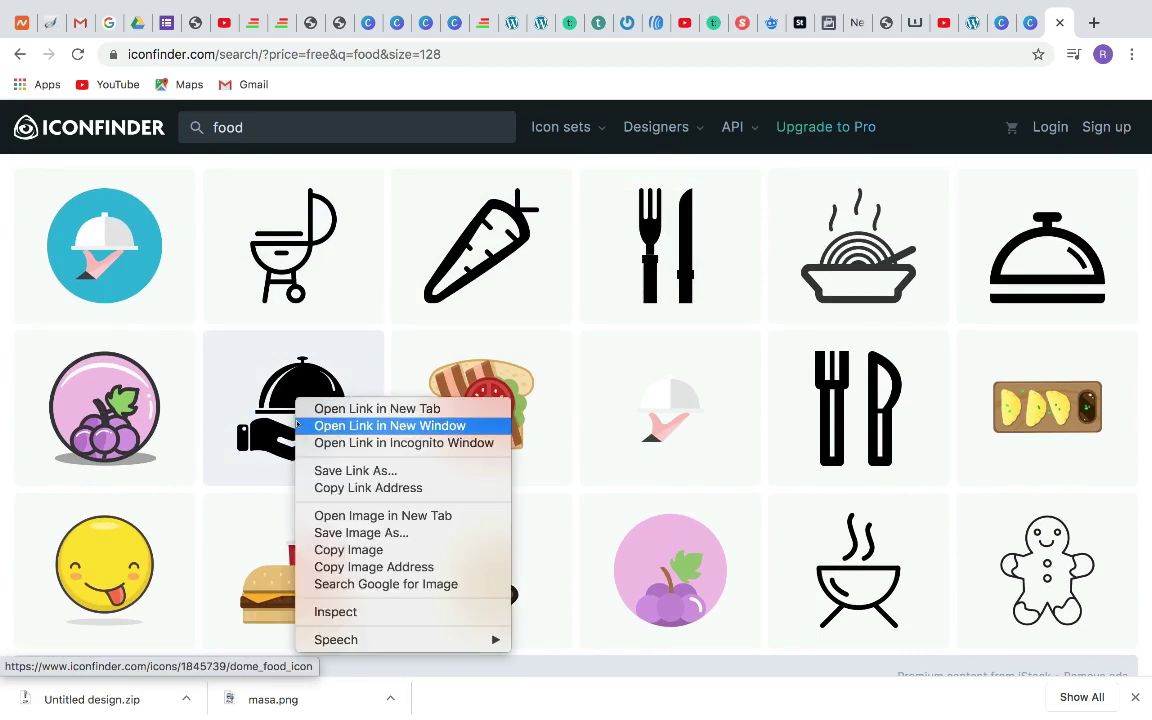
left_click(338, 533)
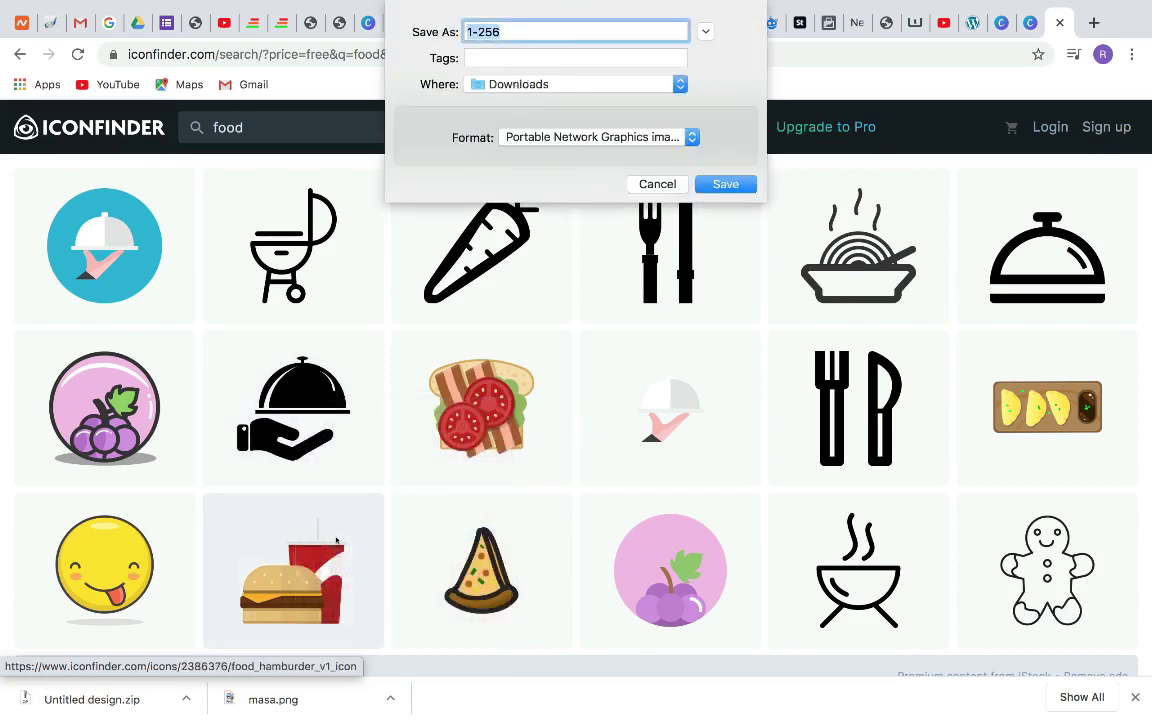
key("BackSpace")
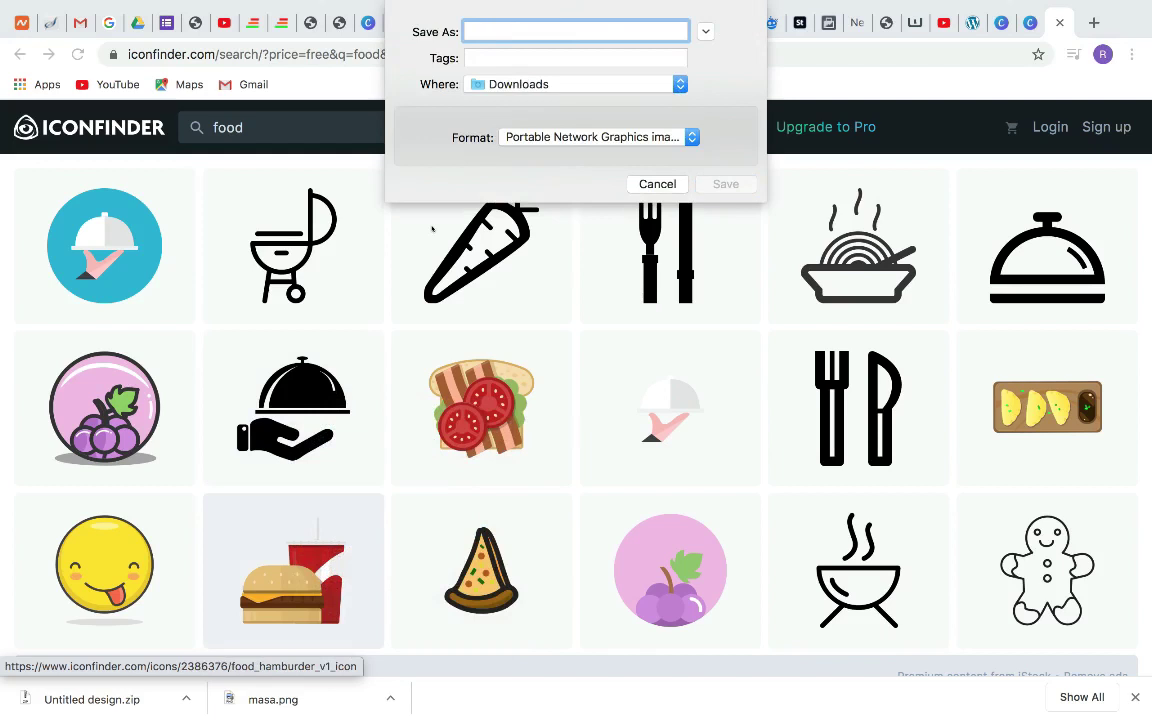
type("food")
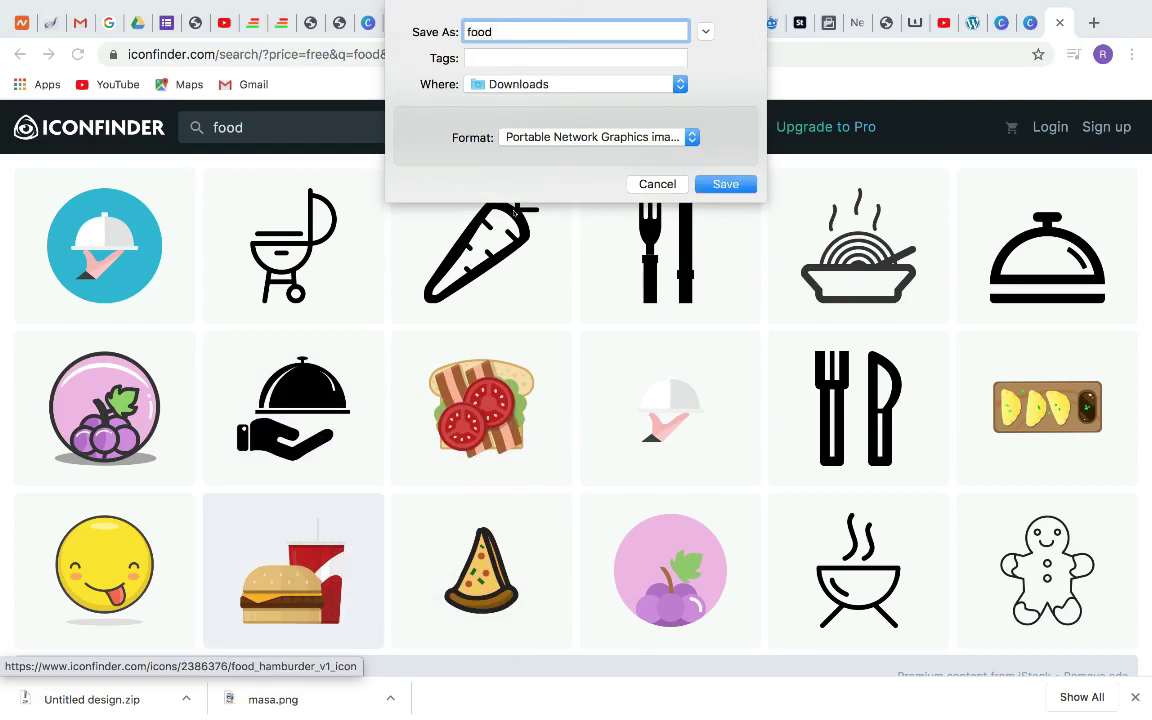
key("Return")
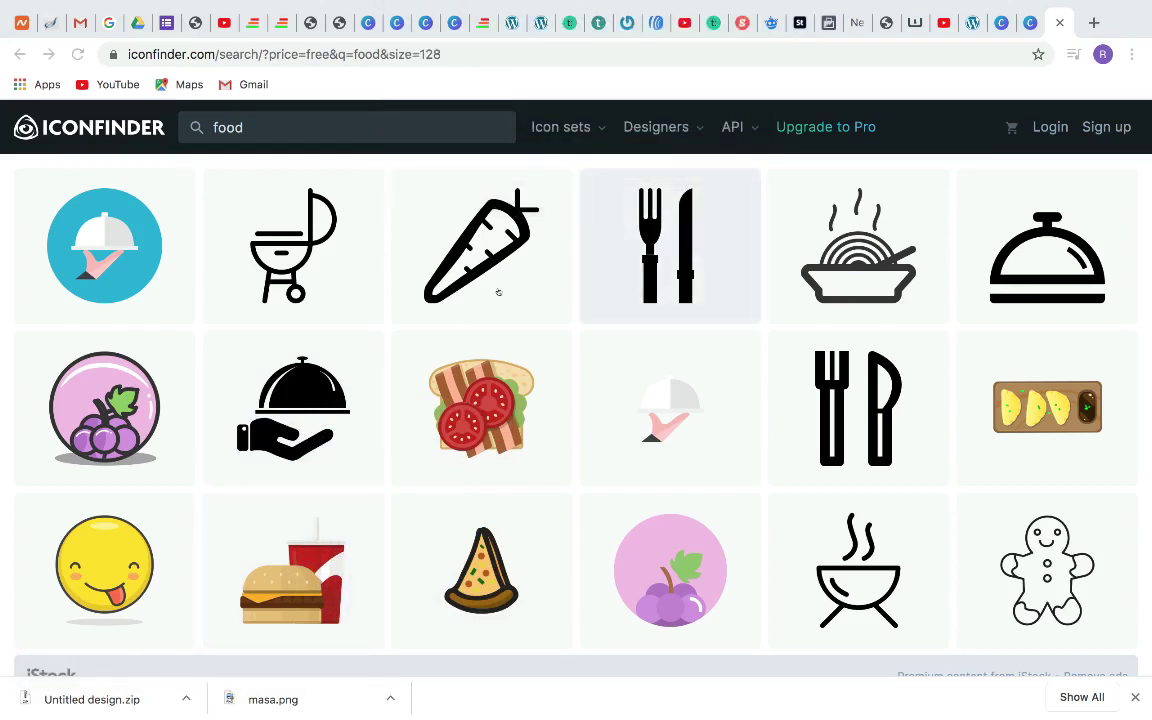
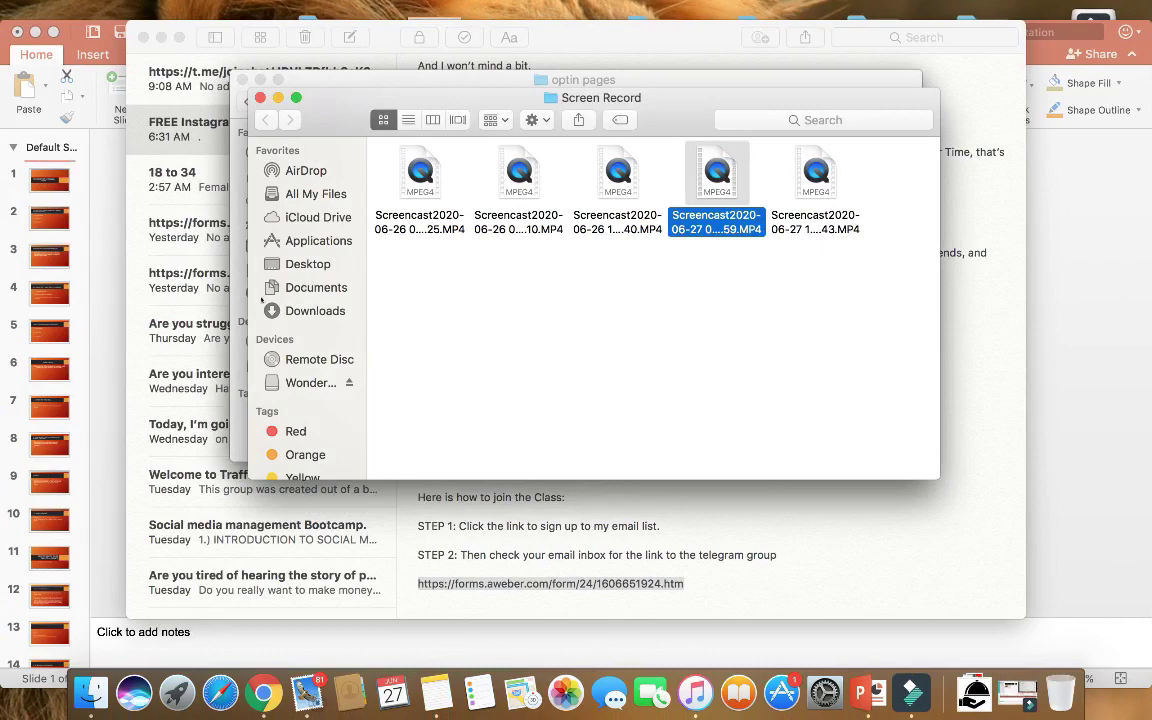
Switch to Finder, open Downloads and search the Mac for files whose name matches "food".
left_click(319, 311)
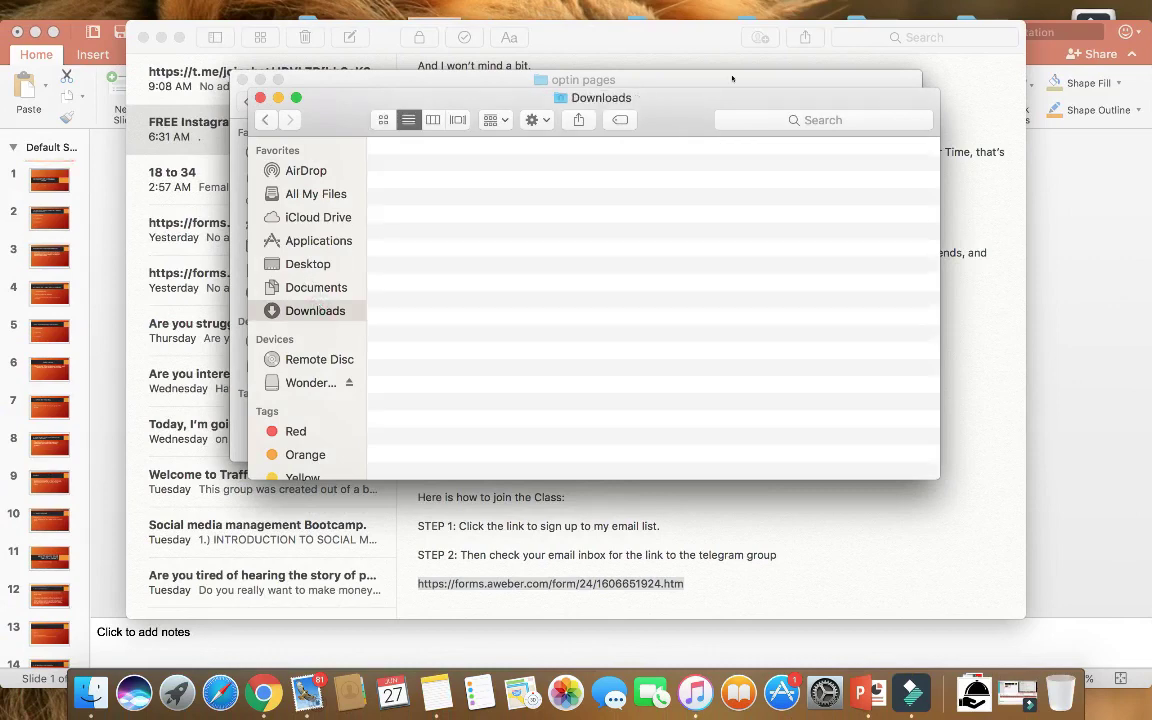
left_click(778, 121)
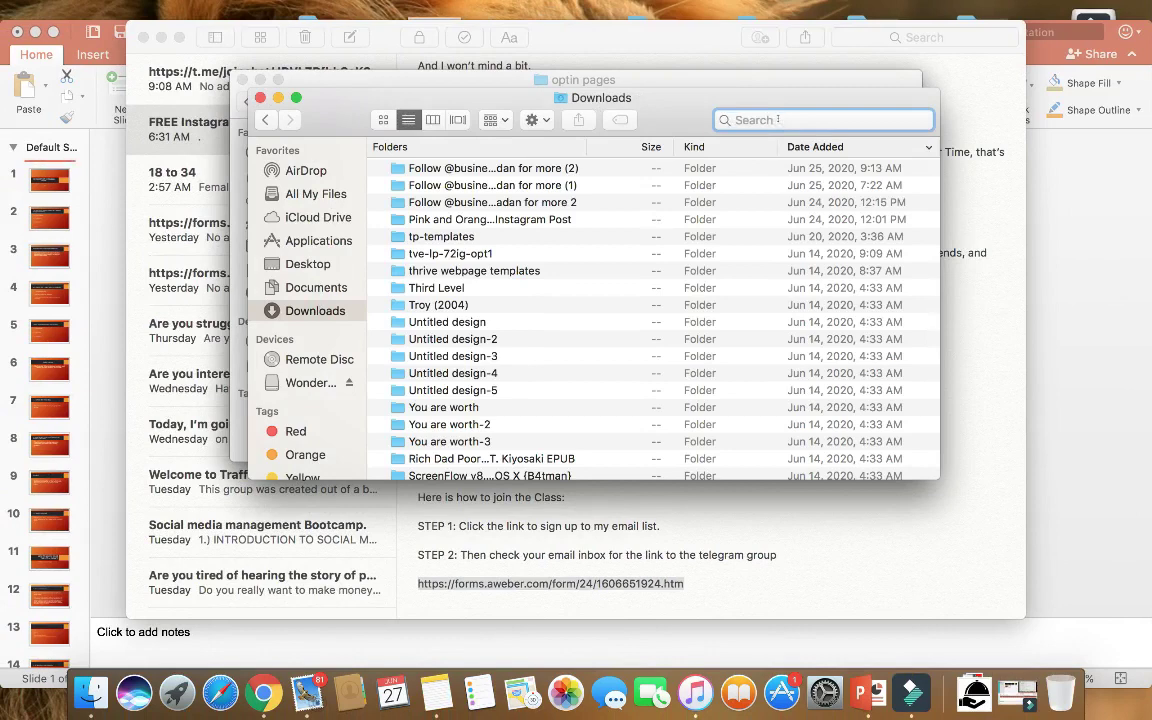
type("food")
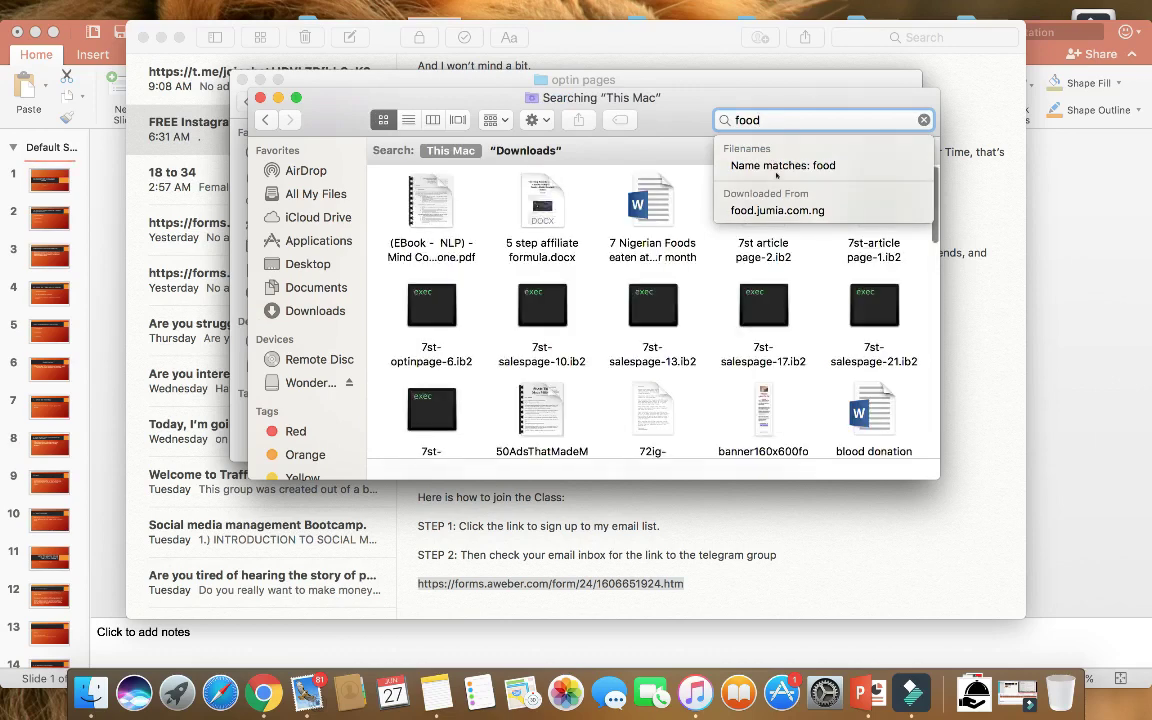
key("Down")
key("Down")
left_click(776, 166)
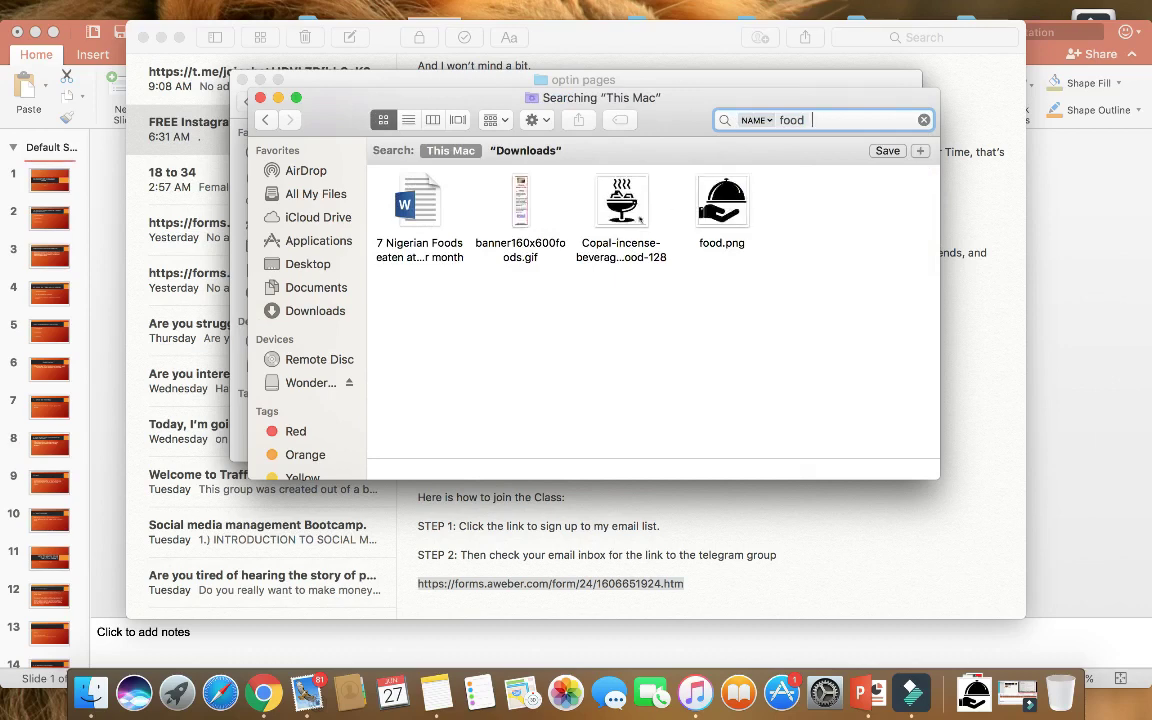
Upload food.png from the Finder results to the Canva design's uploads.
left_click(722, 205)
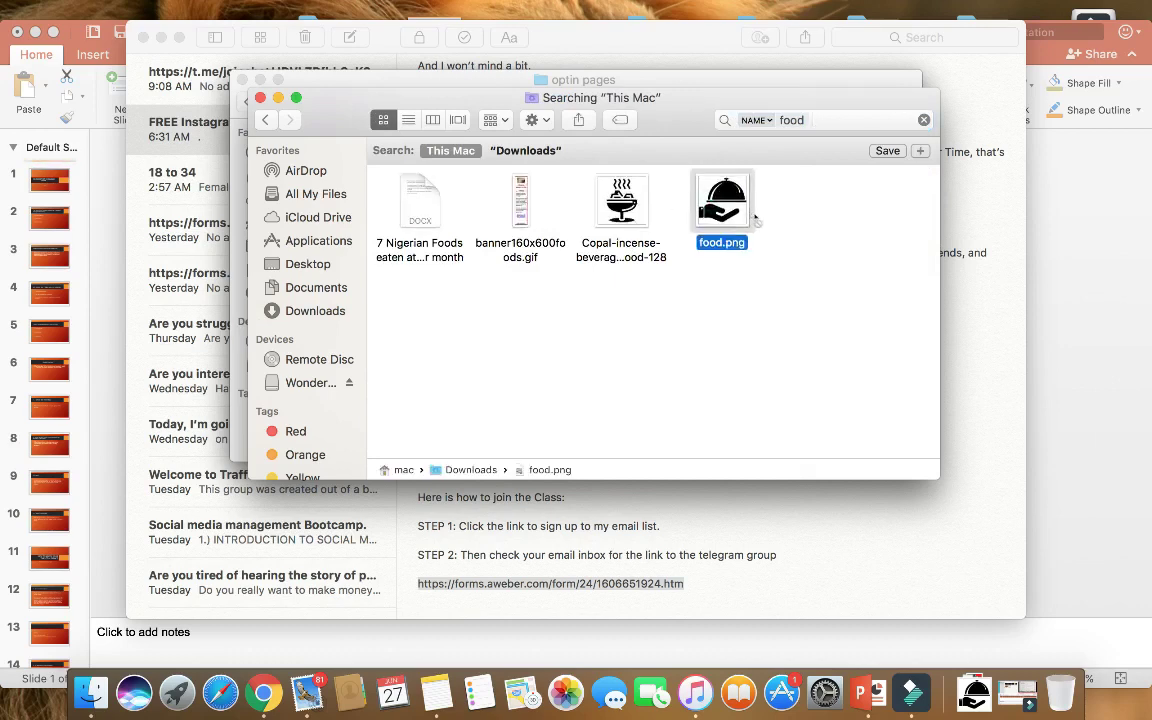
left_click_drag(722, 205, 288, 306)
key("ctrl+Right")
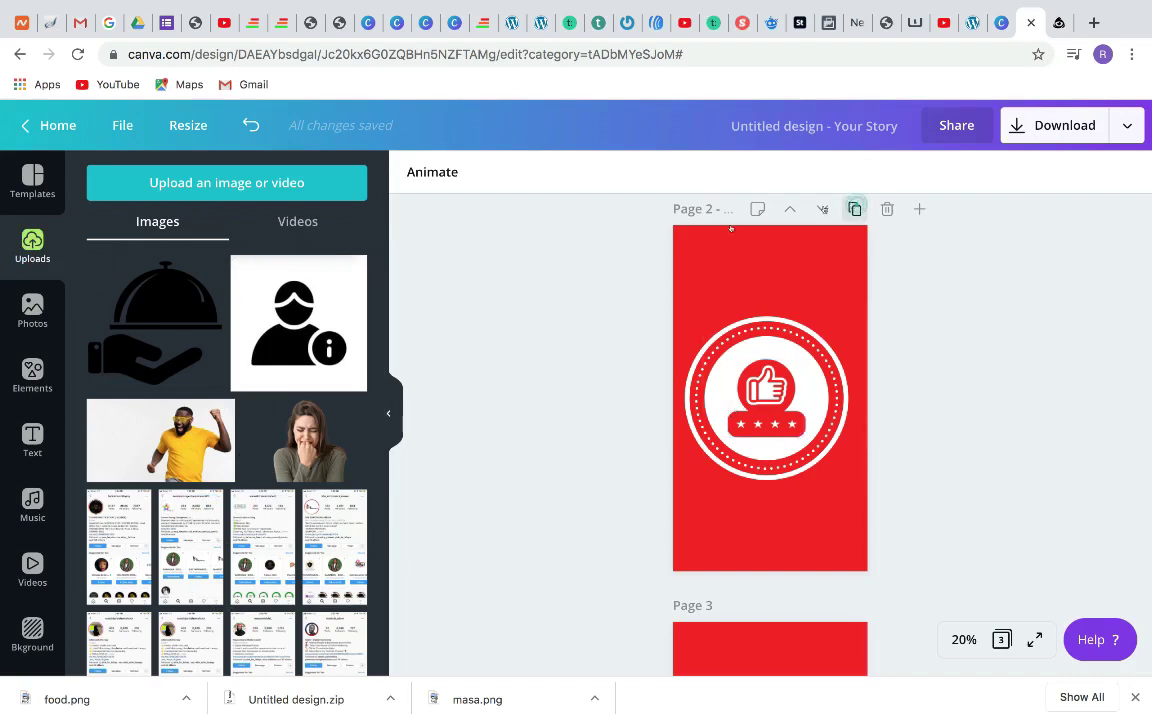
Duplicate page 2 with the thumbs-up rating icon and review the pages from the first to the last.
left_click(855, 208)
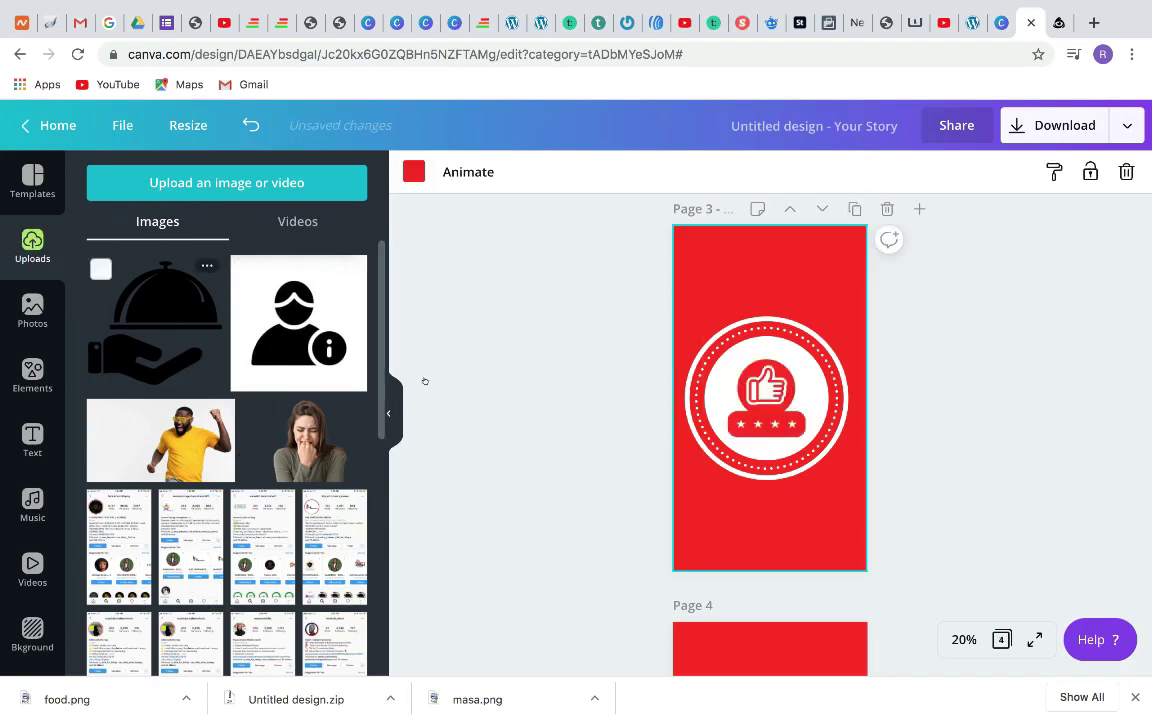
scroll(555, 490, "down", 4)
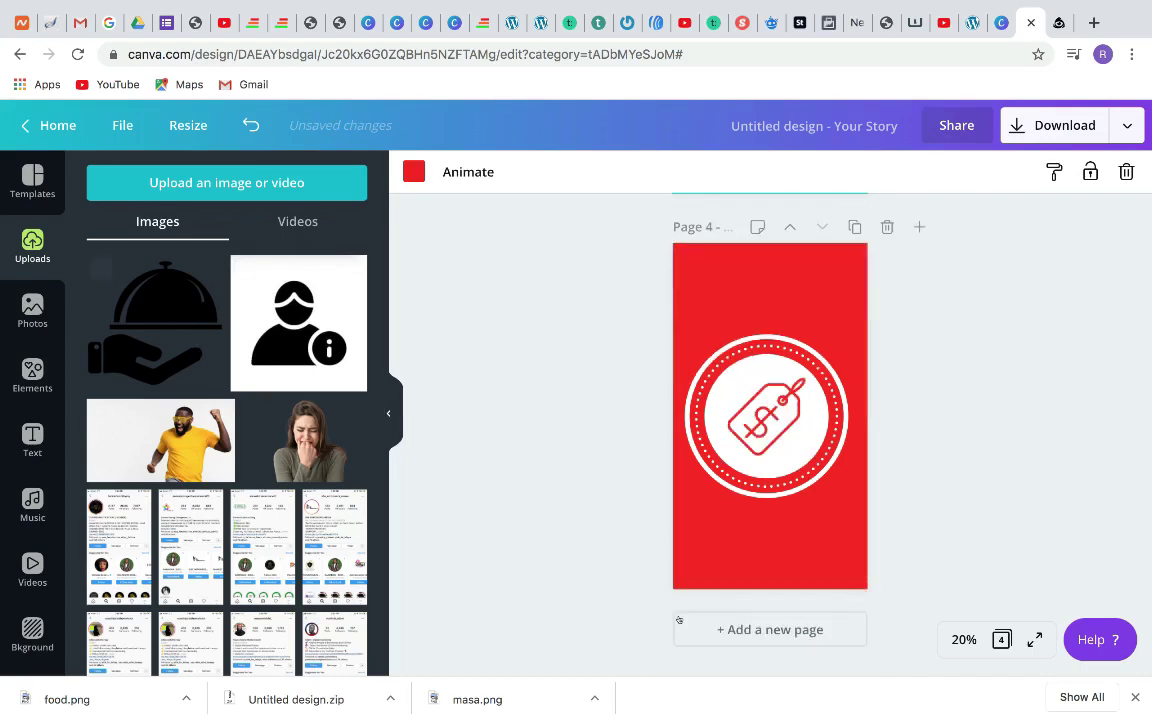
scroll(745, 460, "up", 10)
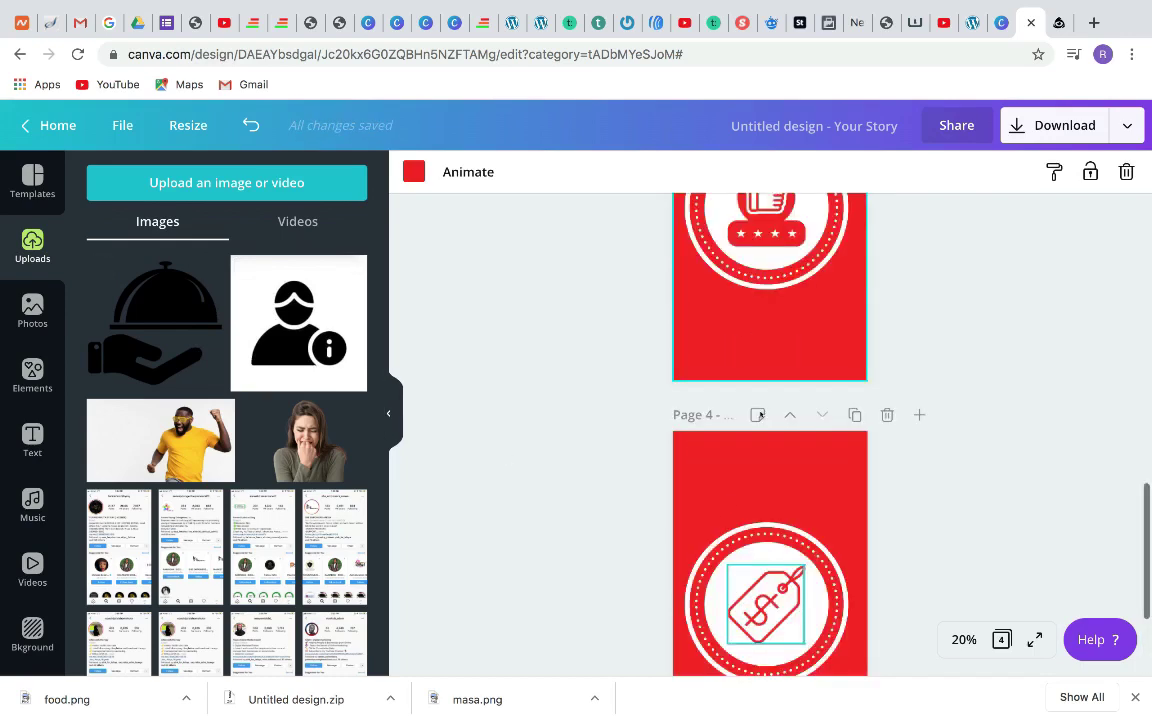
scroll(760, 414, "down", 6)
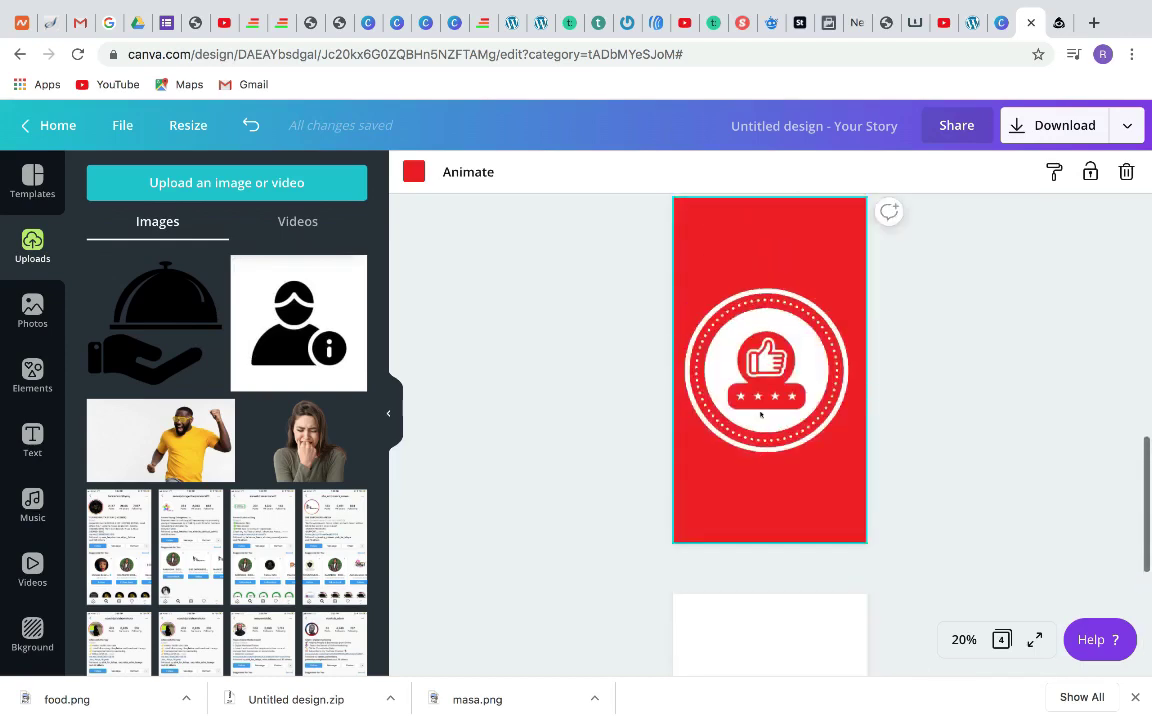
scroll(760, 414, "up", 5)
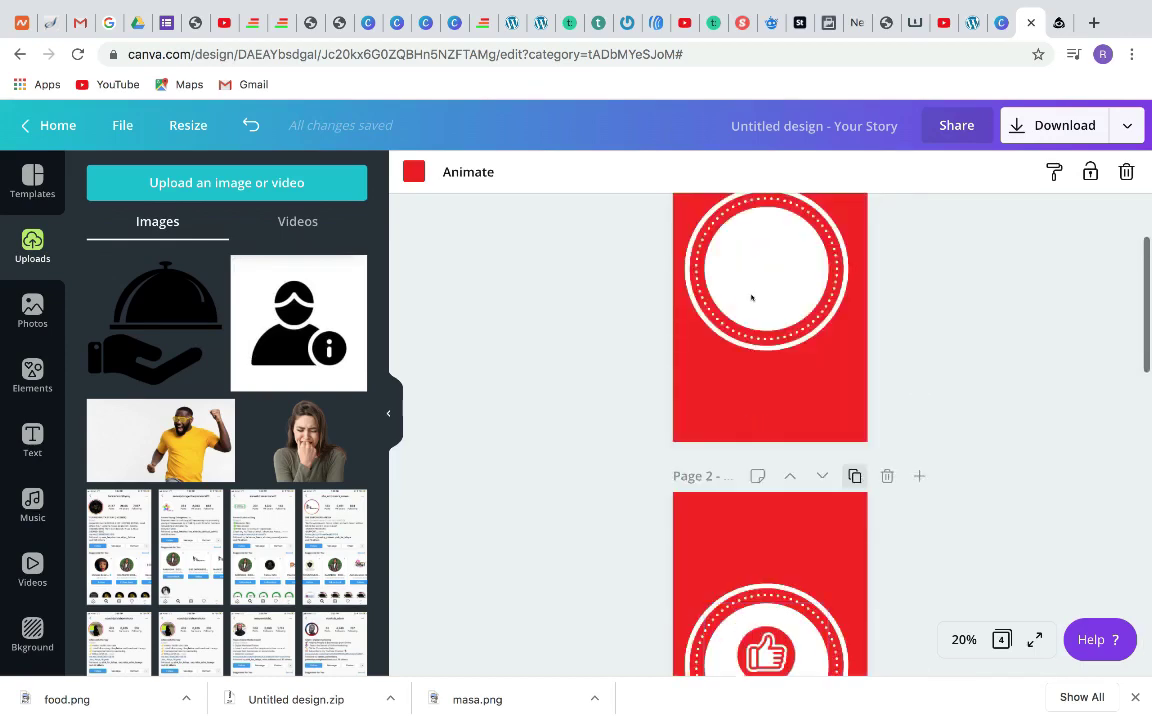
scroll(751, 297, "up", 2)
left_click(753, 366)
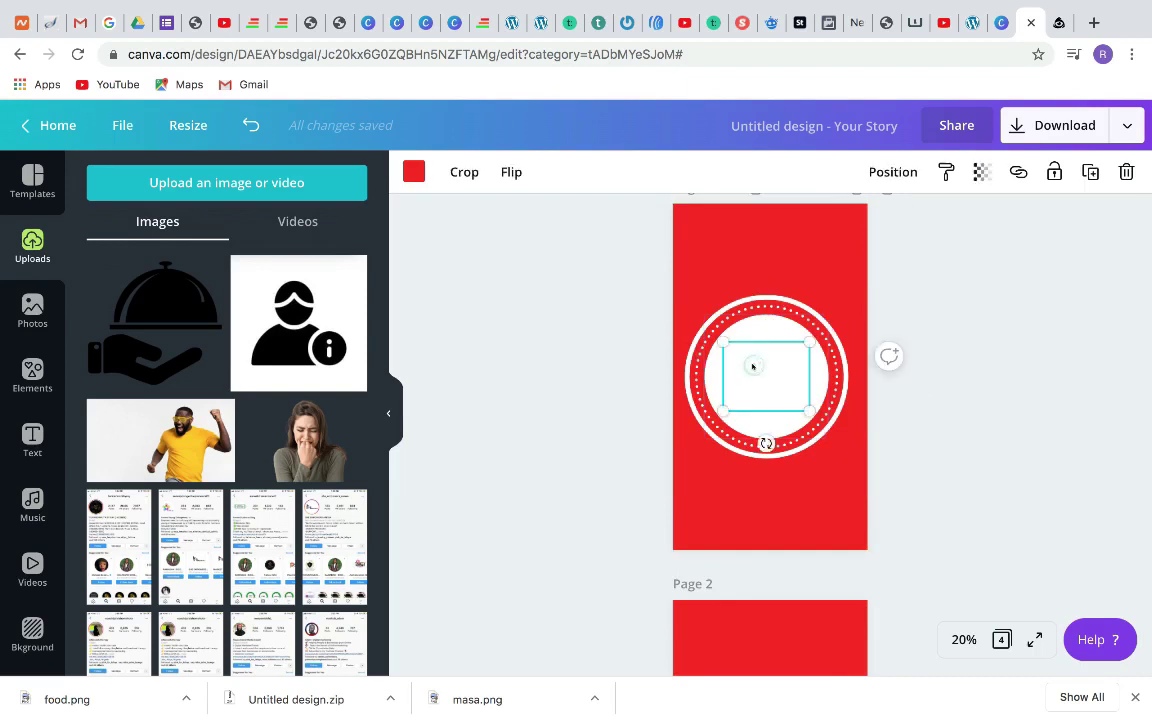
scroll(620, 379, "up", 1)
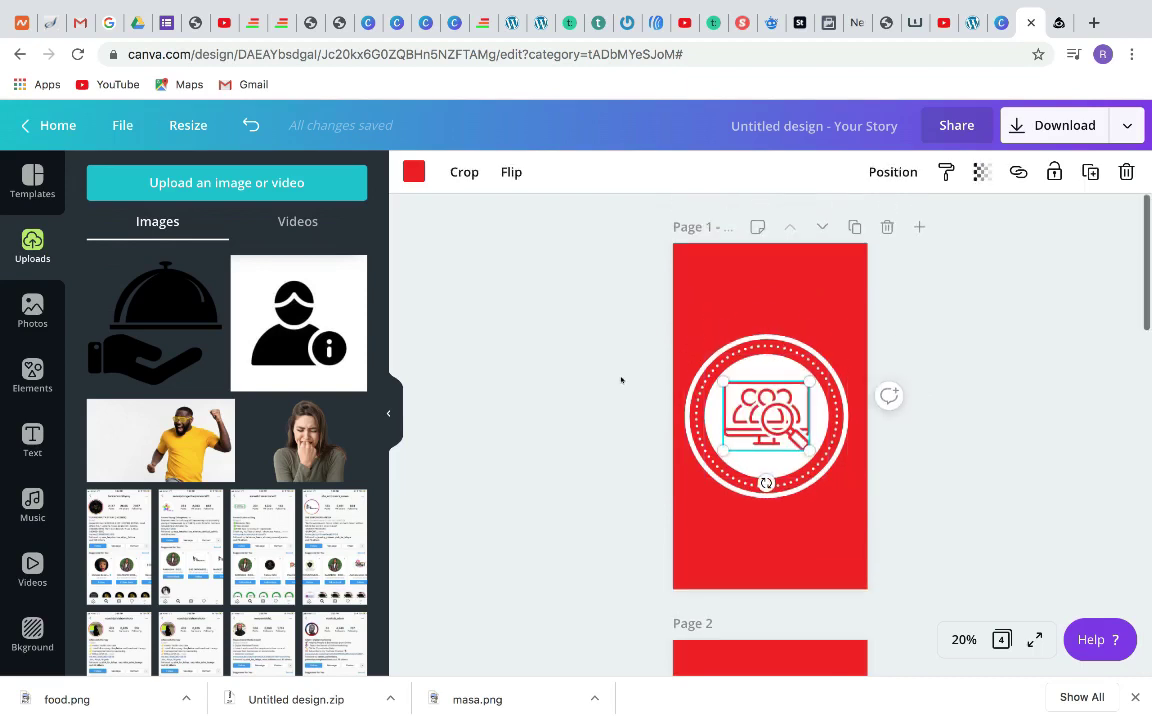
scroll(620, 379, "down", 5)
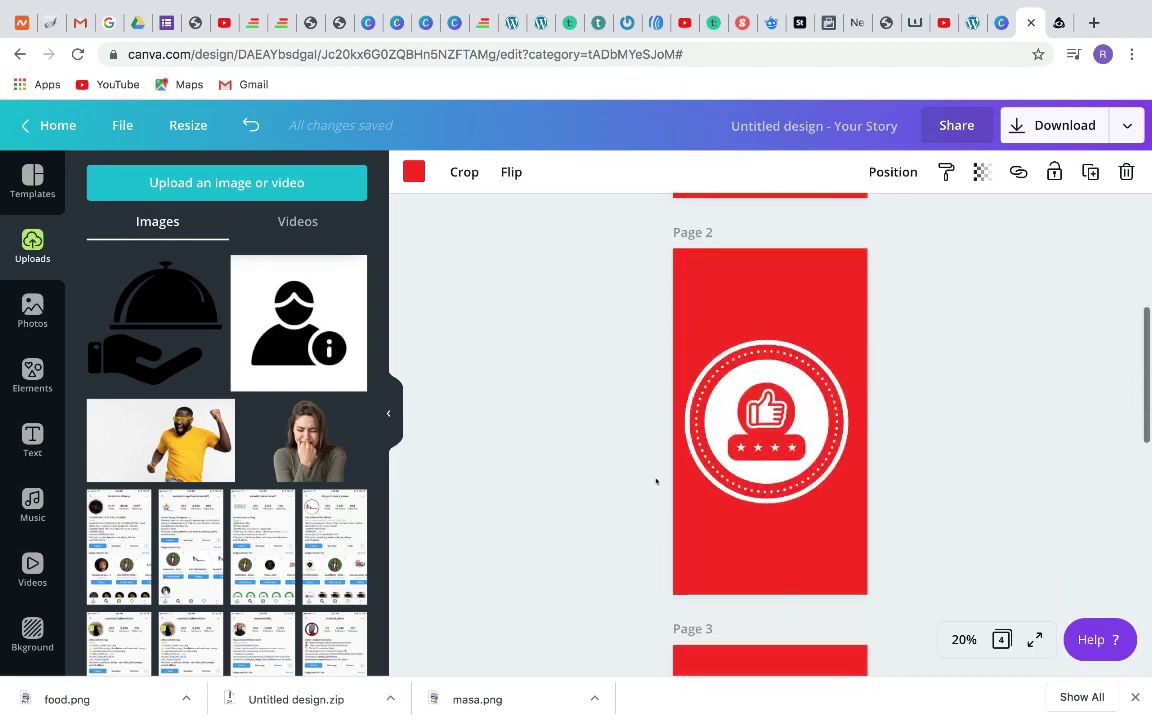
scroll(704, 474, "down", 10)
left_click(746, 463)
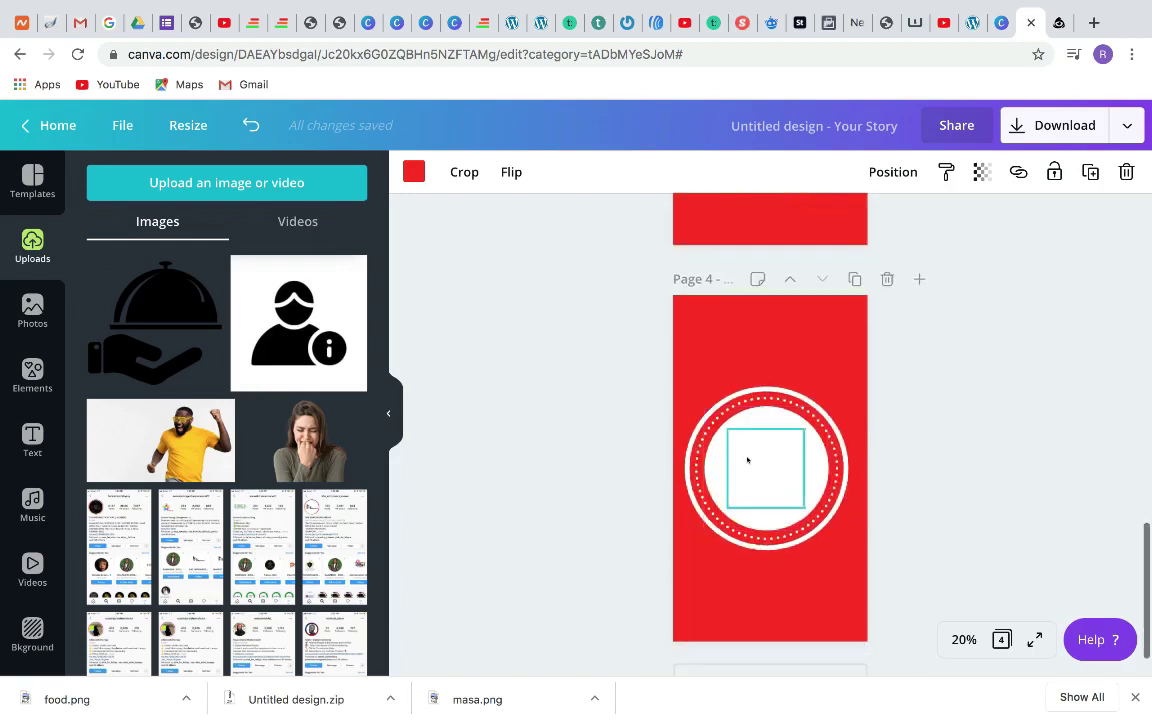
scroll(770, 420, "down", 1)
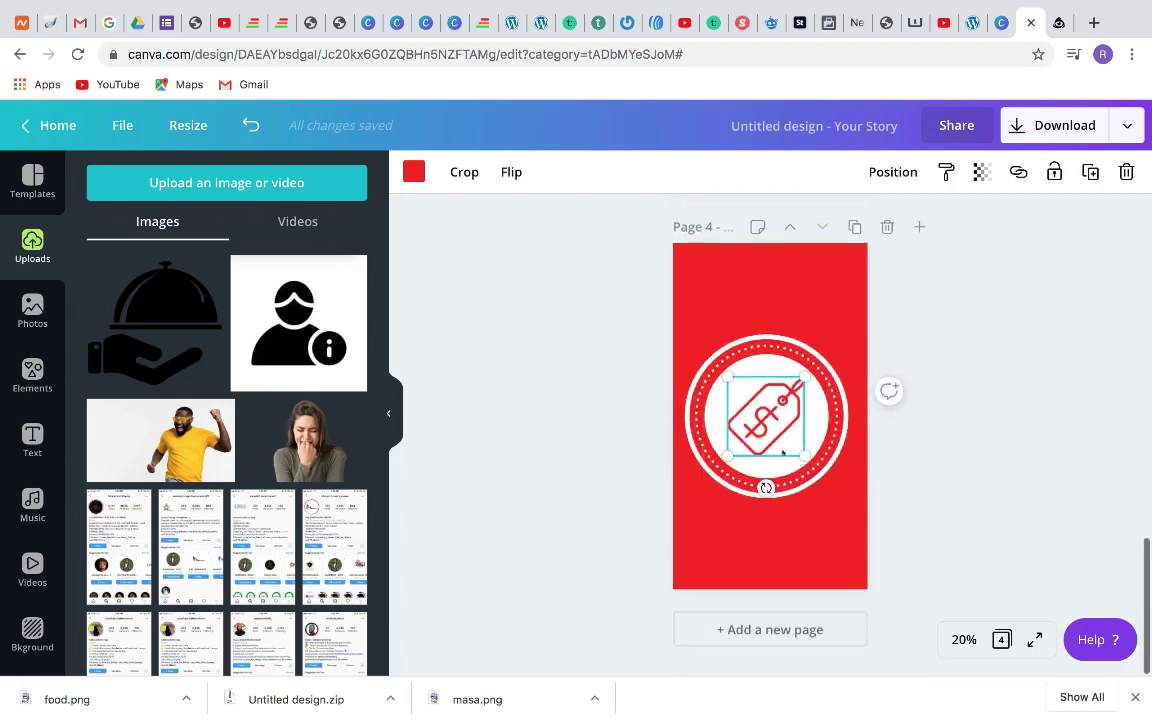
Duplicate the dollar price tag cover on page 4 and delete the price tag icon from the copy.
left_click(855, 227)
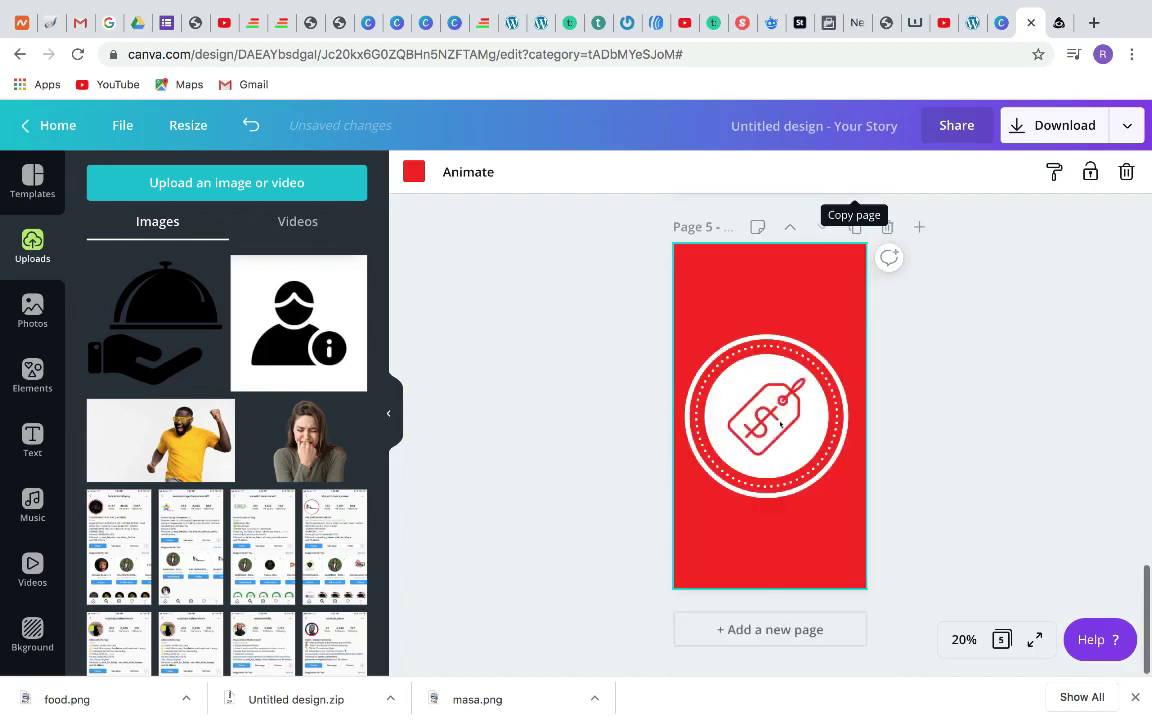
left_click(773, 418)
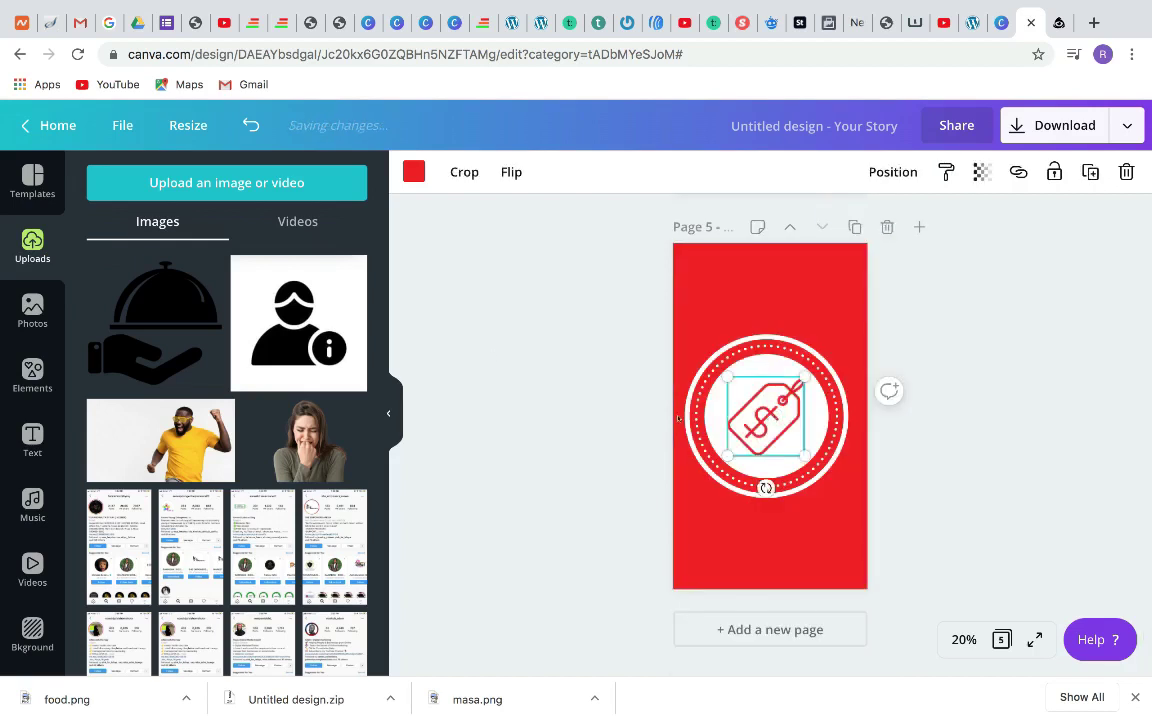
key("Delete")
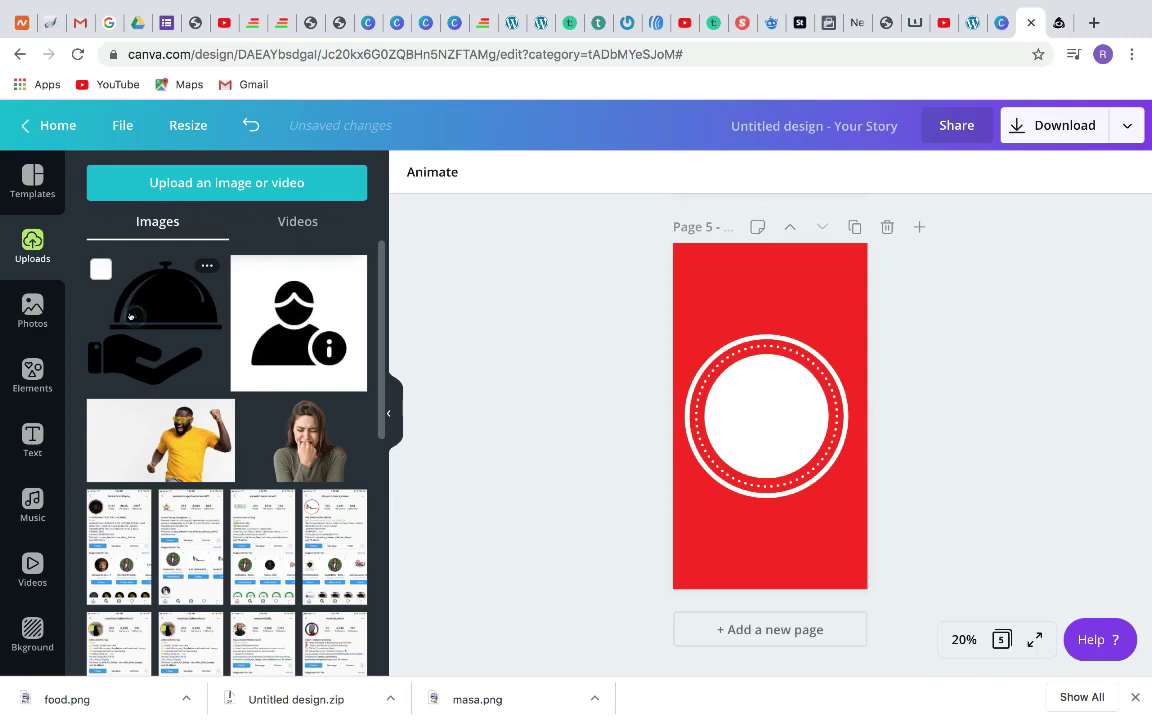
Place the uploaded serving dome icon on page 5, shrink it slightly and centre it in the white circle.
left_click(129, 316)
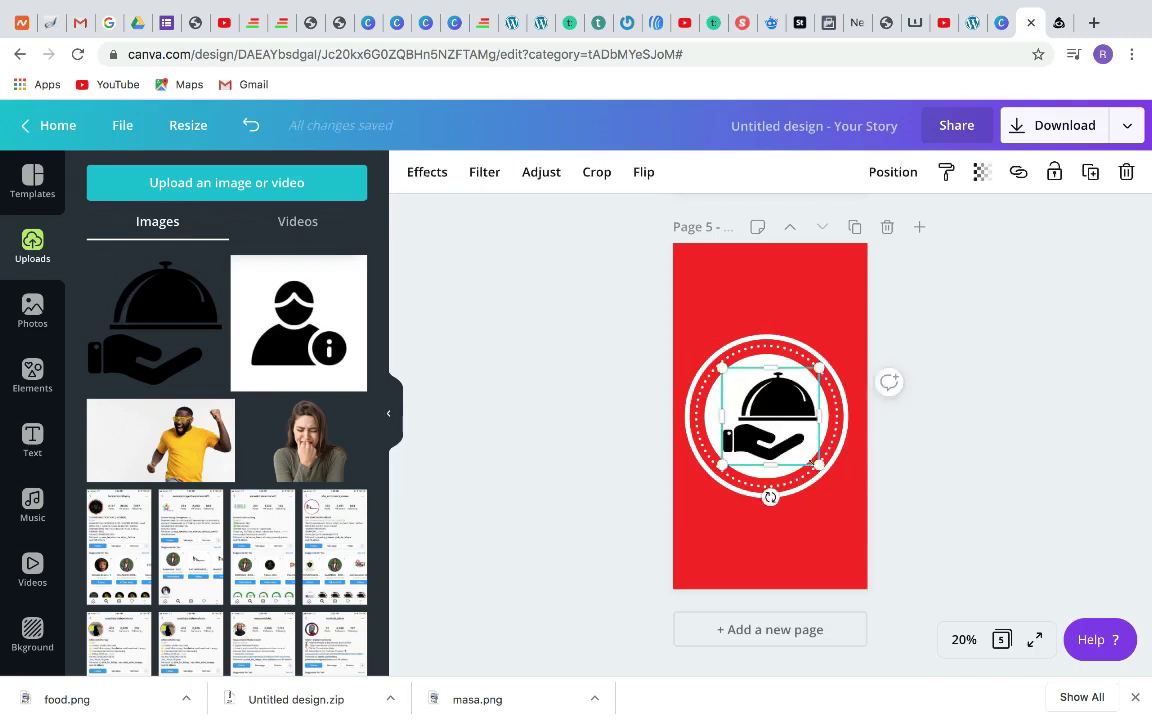
left_click_drag(802, 453, 764, 412)
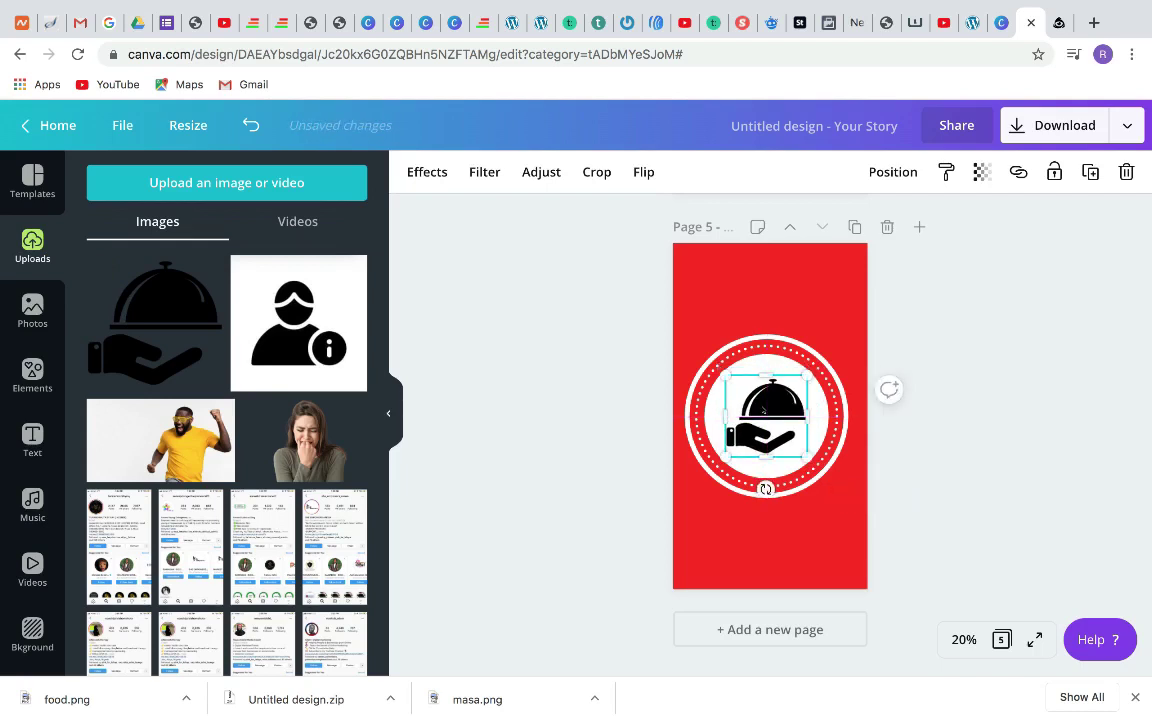
left_click(504, 449)
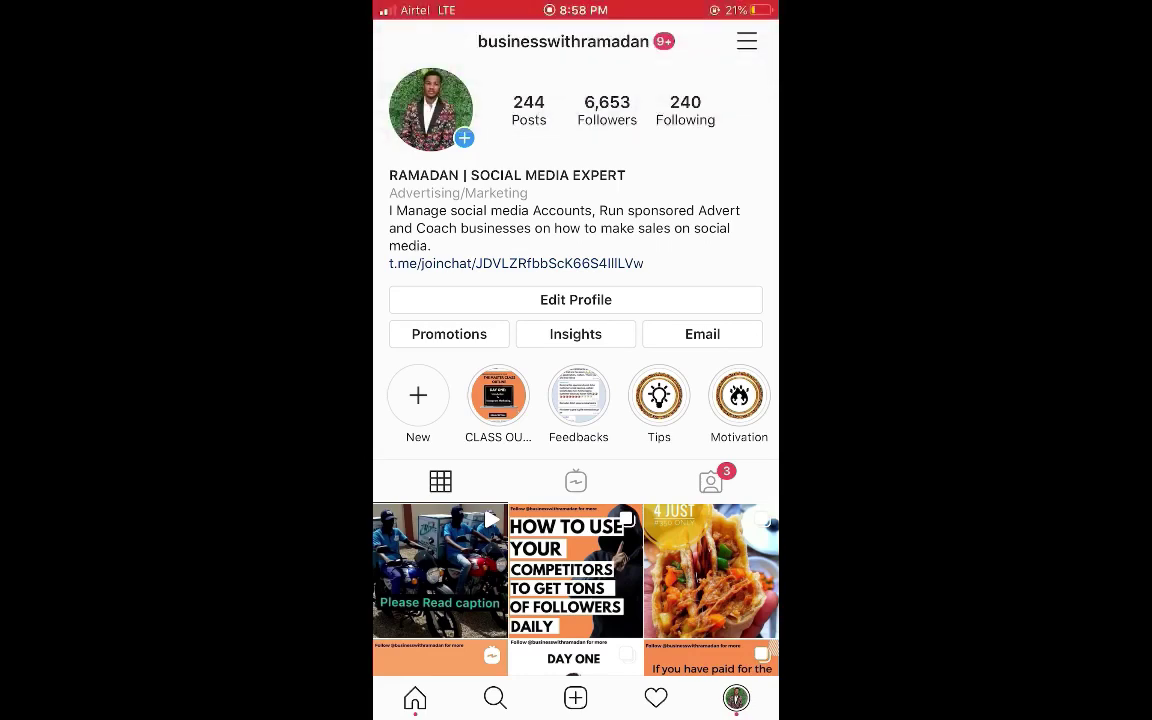
In Instagram, edit the Feedbacks highlight and pick the red monitor cover with people and magnifier from recent photos as its cover.
left_click(578, 395)
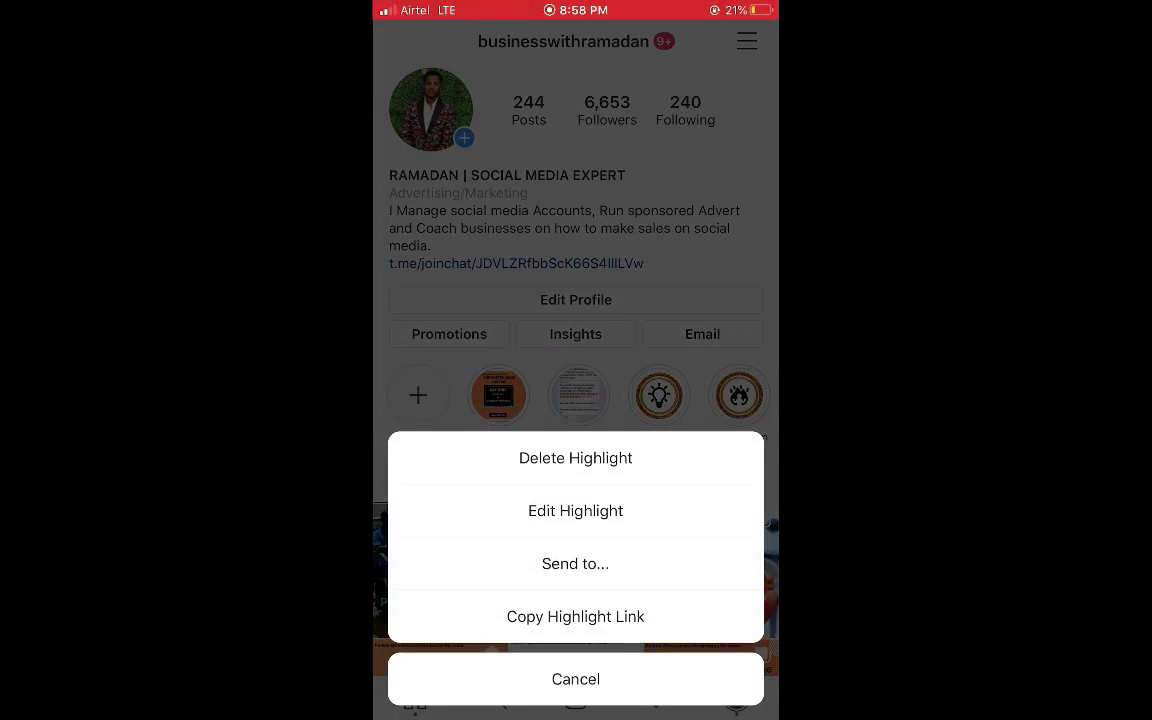
left_click(575, 510)
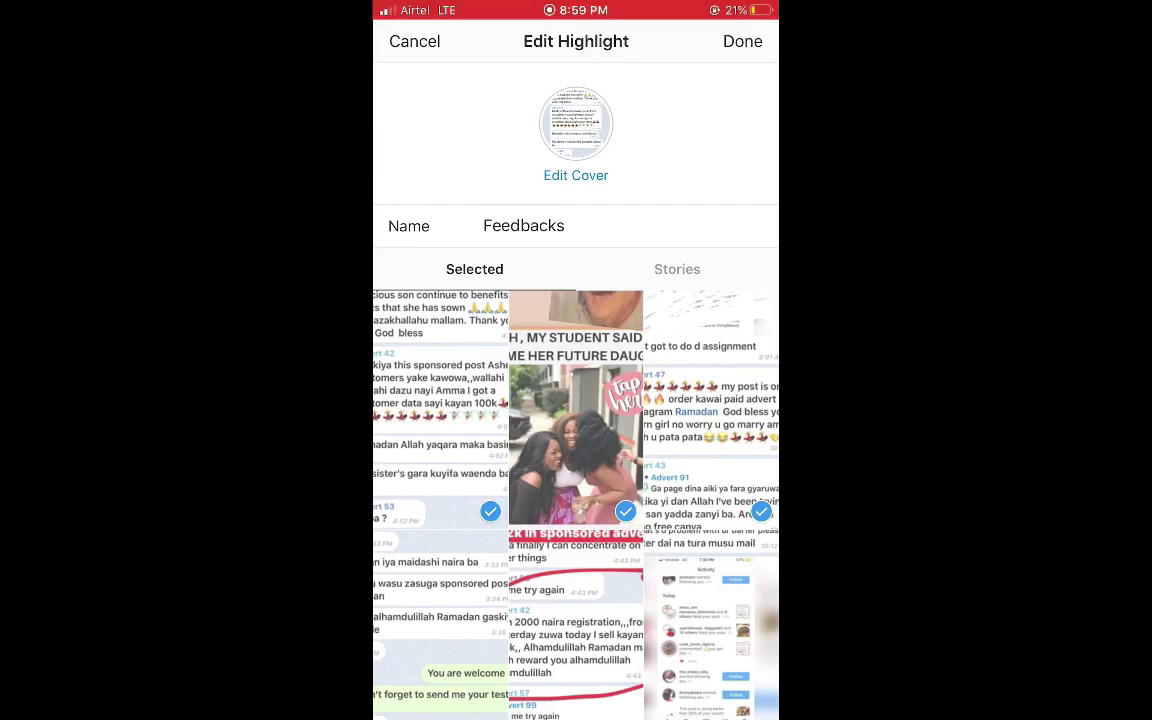
left_click(575, 175)
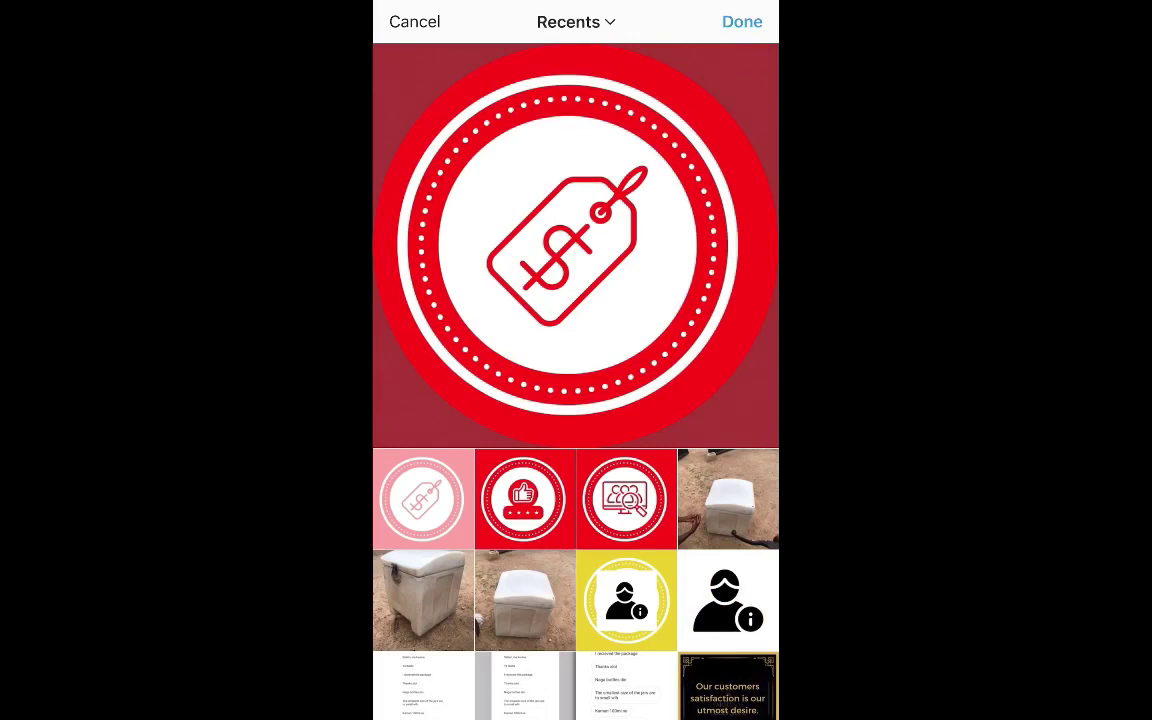
left_click(626, 499)
left_click_drag(560, 240, 586, 228)
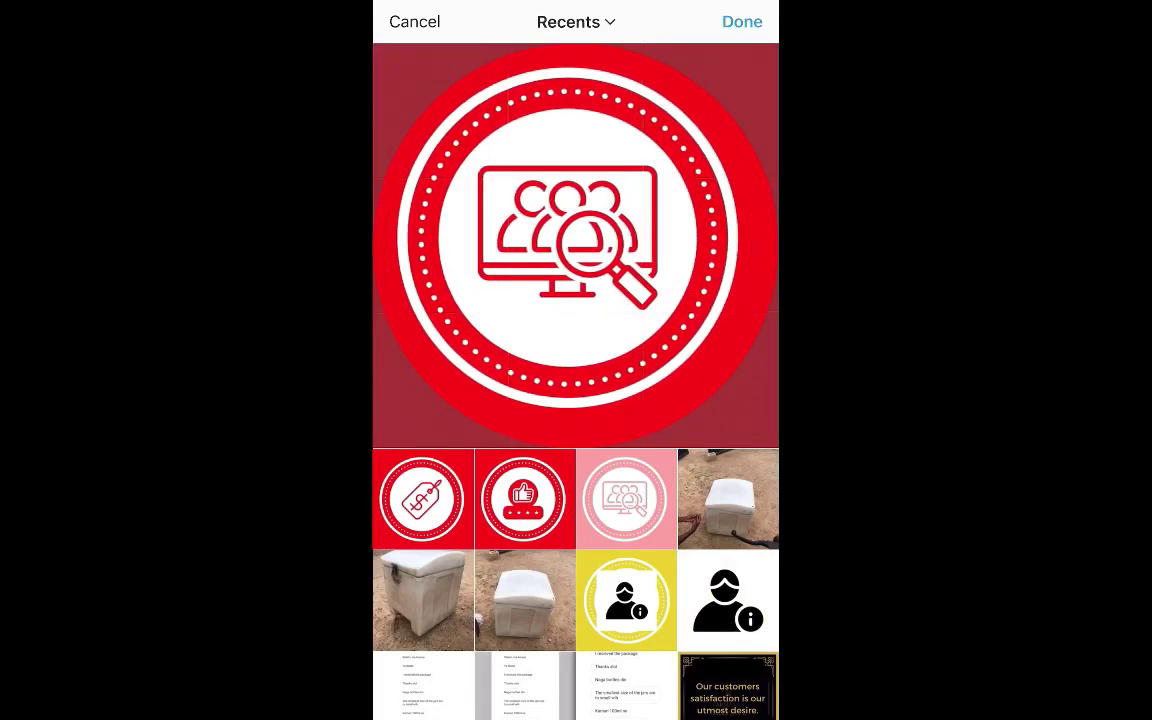
left_click_drag(565, 240, 575, 248)
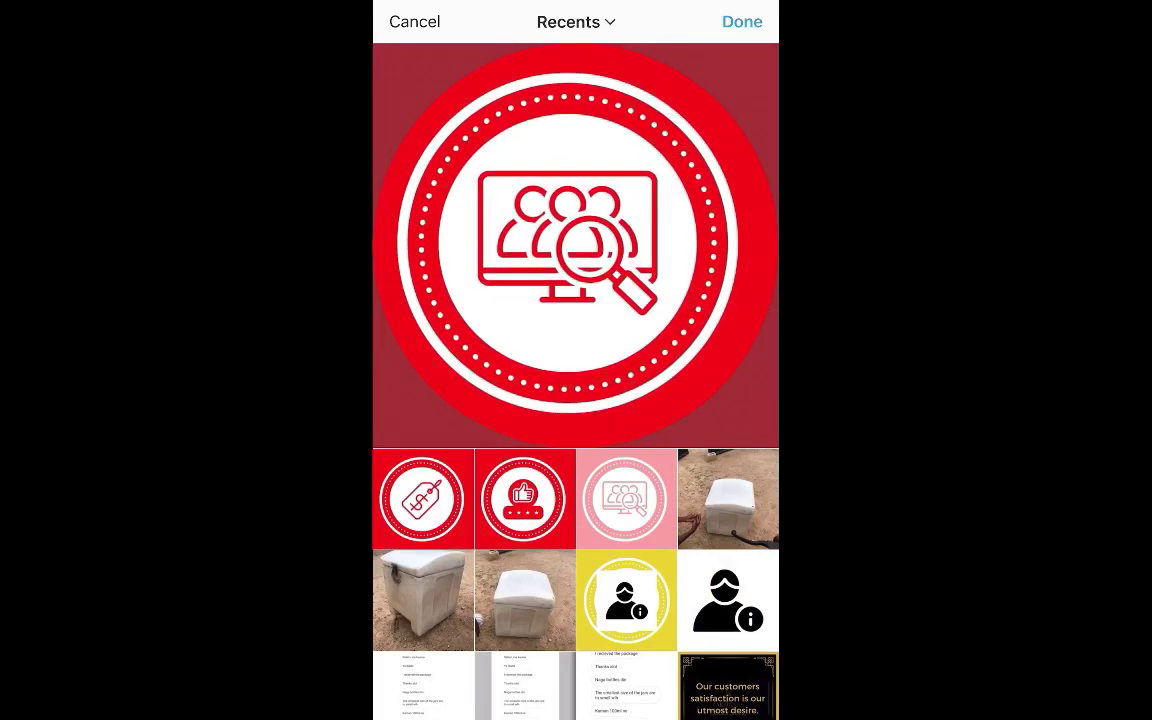
Accept the chosen image, centre it in the cover circle and save the Feedbacks highlight.
left_click(742, 21)
left_click_drag(575, 360, 591, 361)
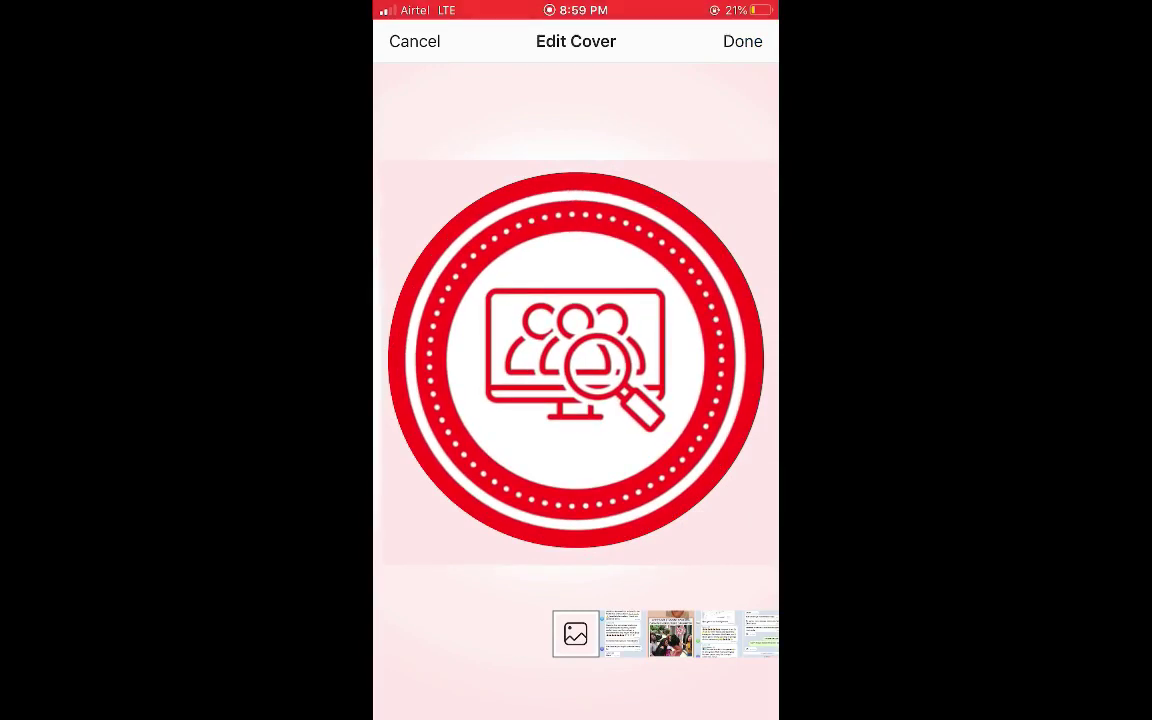
left_click(742, 41)
left_click(742, 41)
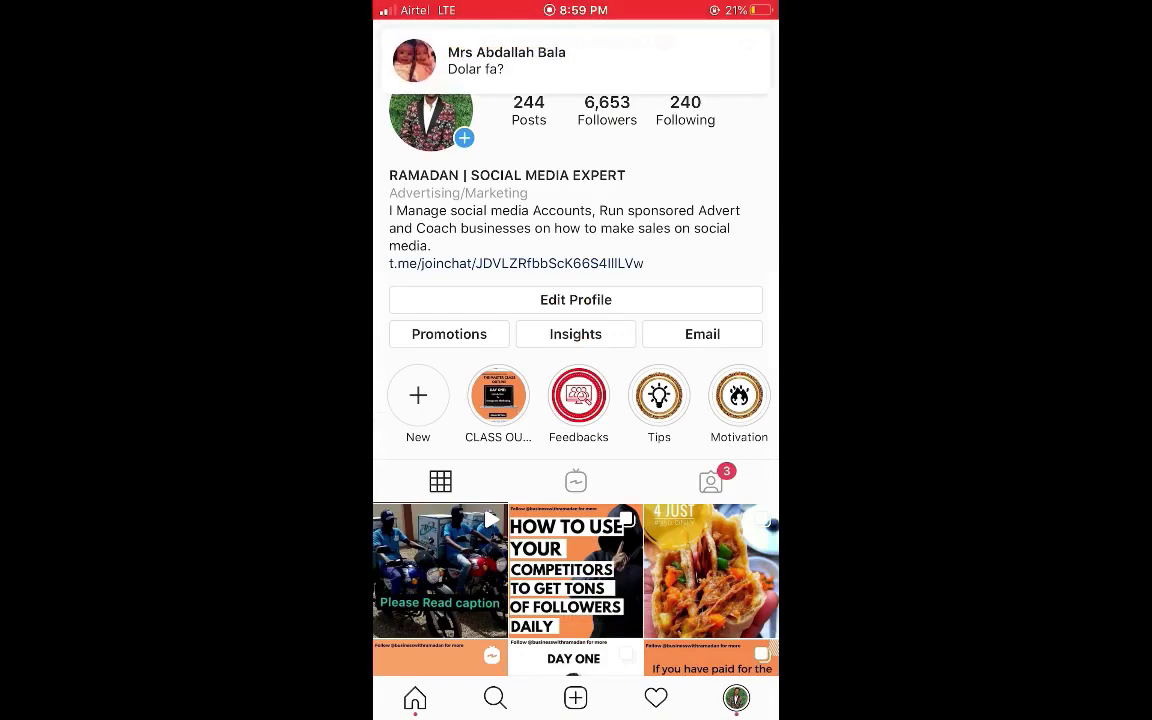
Edit the CLASS OUTLINE highlight and choose the red thumbs-up rating image from recent photos as its cover.
left_click(578, 395)
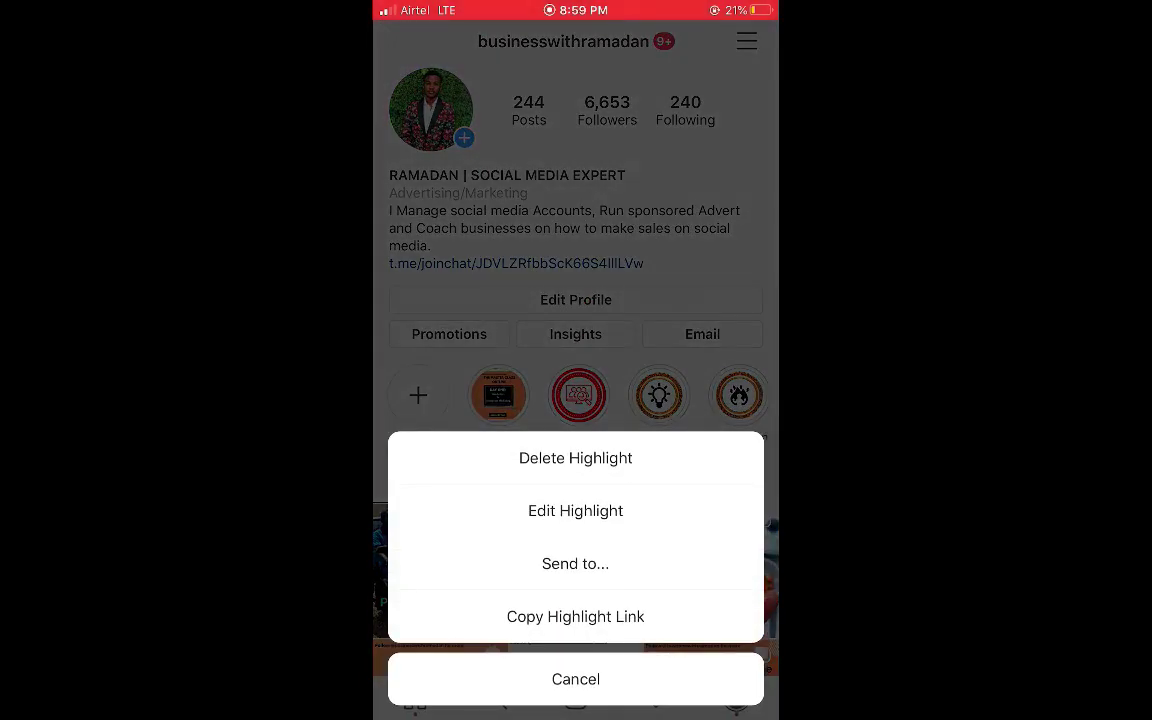
left_click(575, 510)
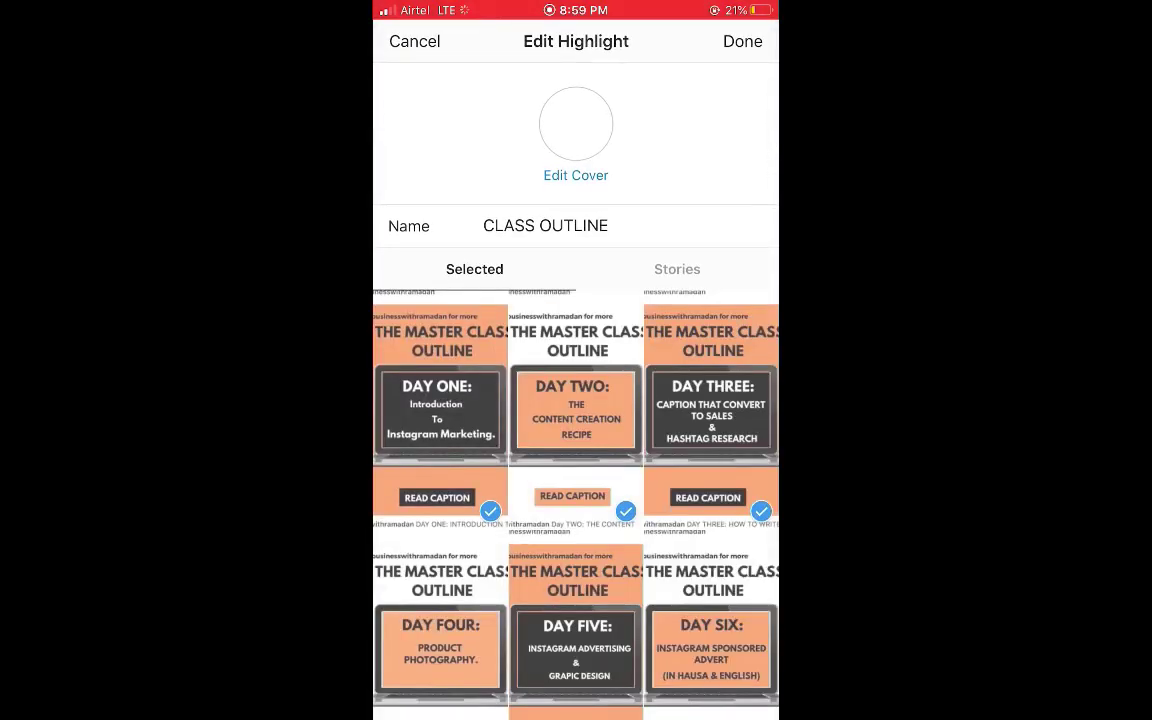
left_click(576, 175)
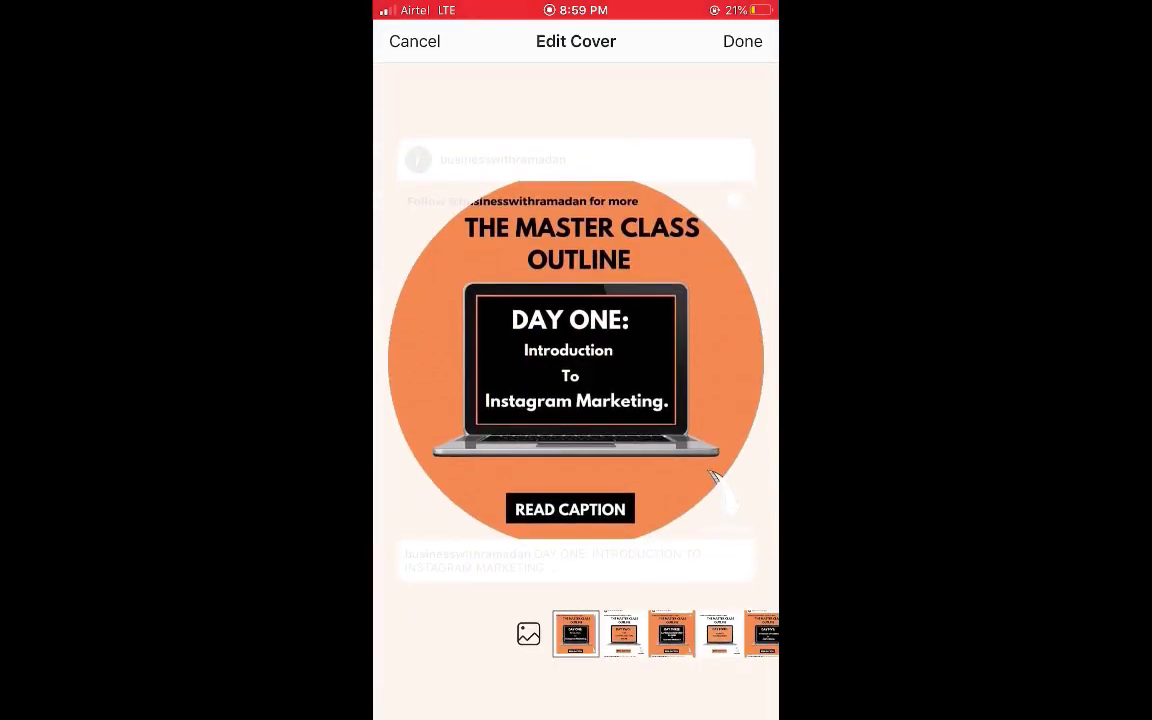
left_click(713, 480)
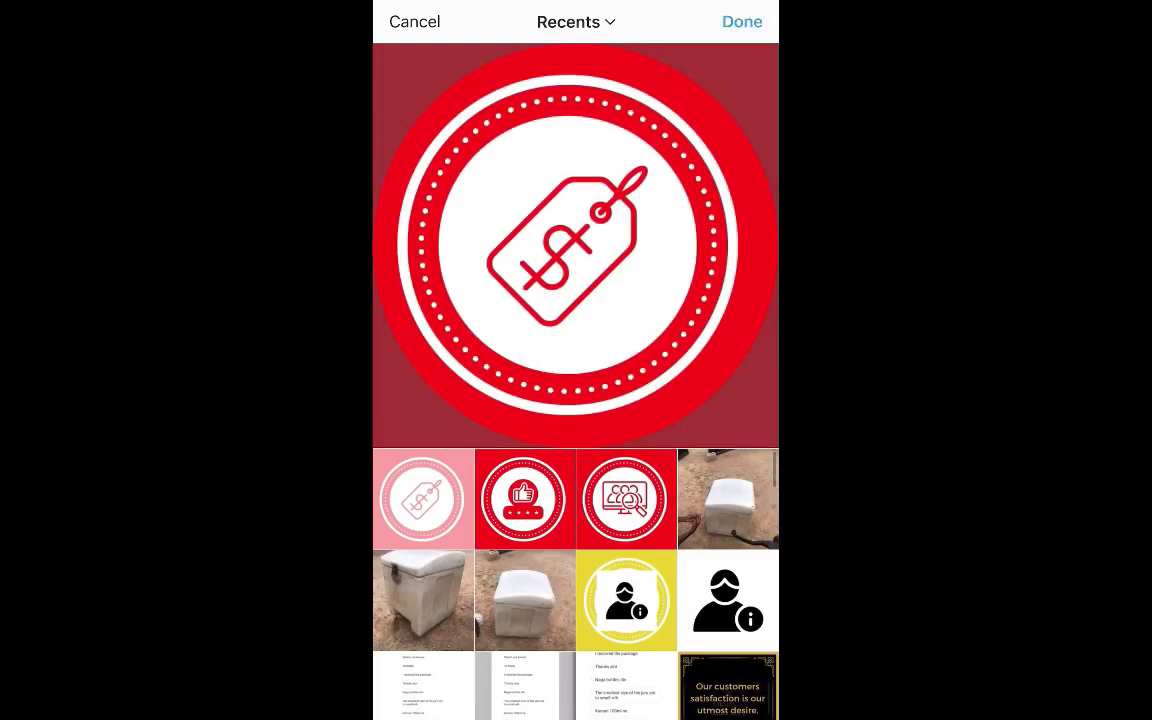
left_click(525, 499)
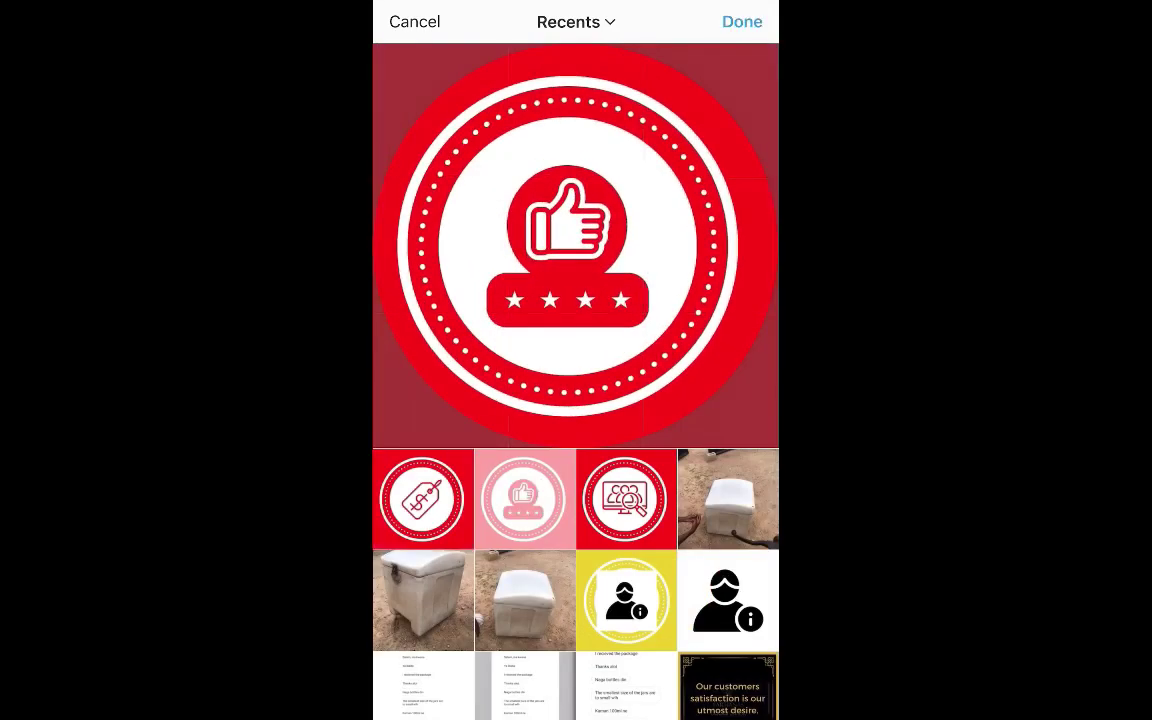
left_click(742, 21)
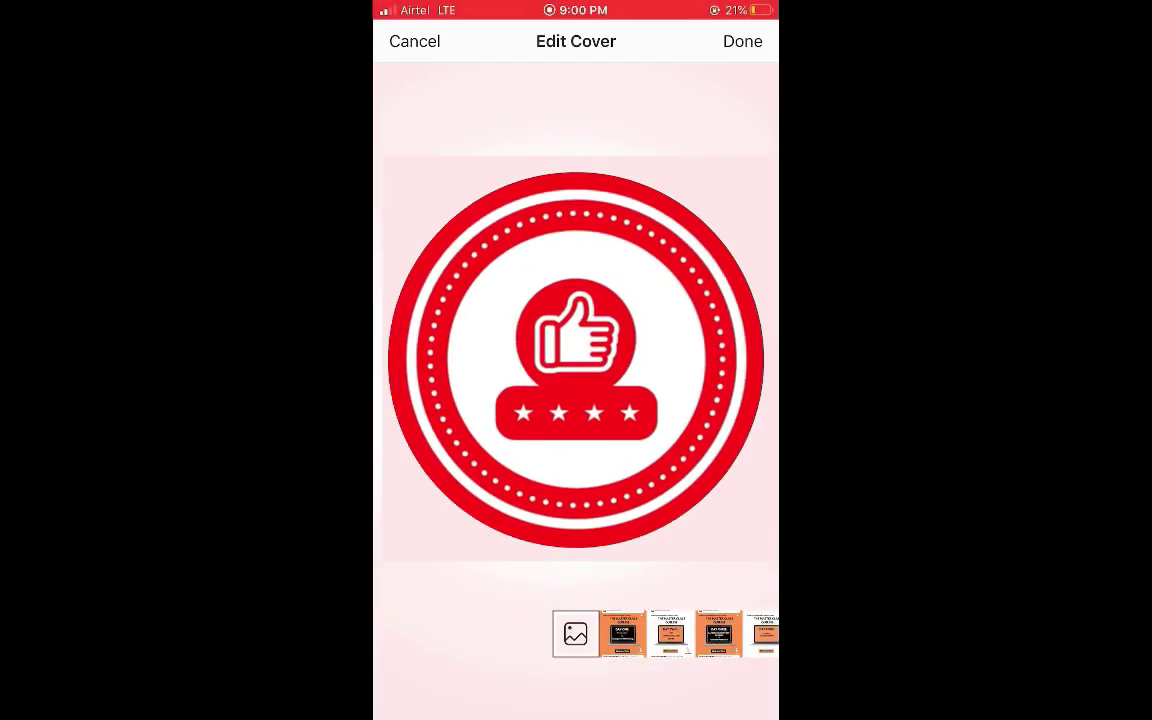
Adjust the thumbs-up image's position in the cover circle and save the CLASS OUTLINE highlight.
left_click_drag(576, 360, 584, 376)
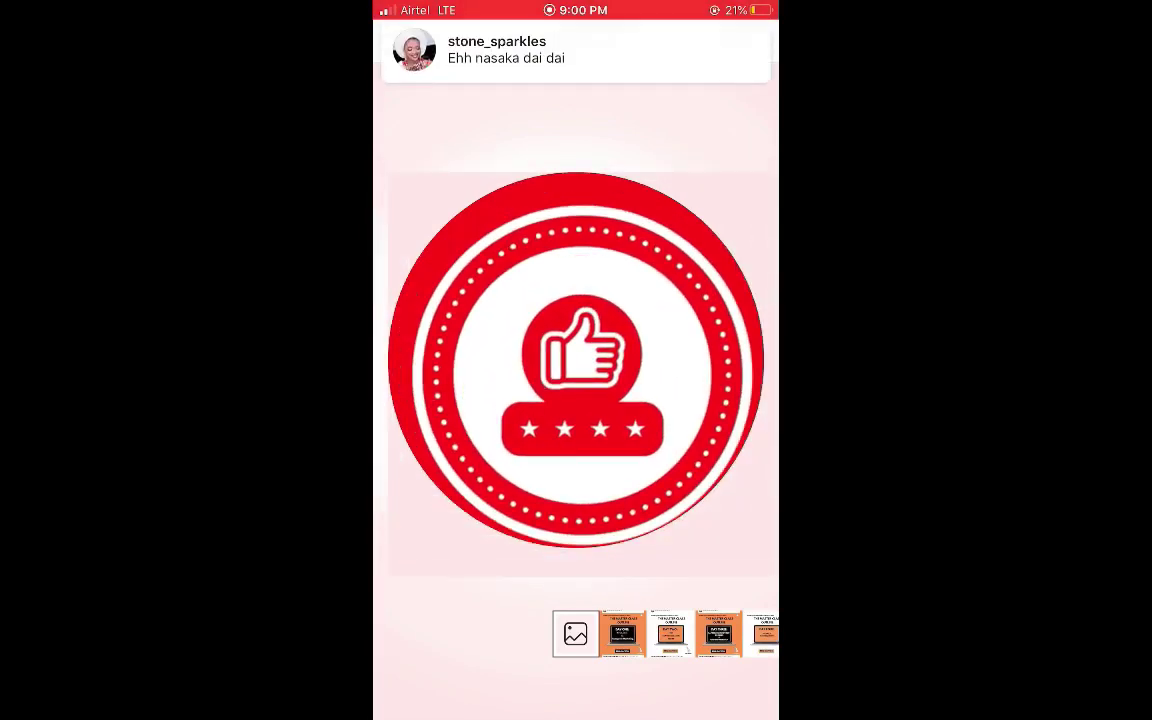
left_click(414, 41)
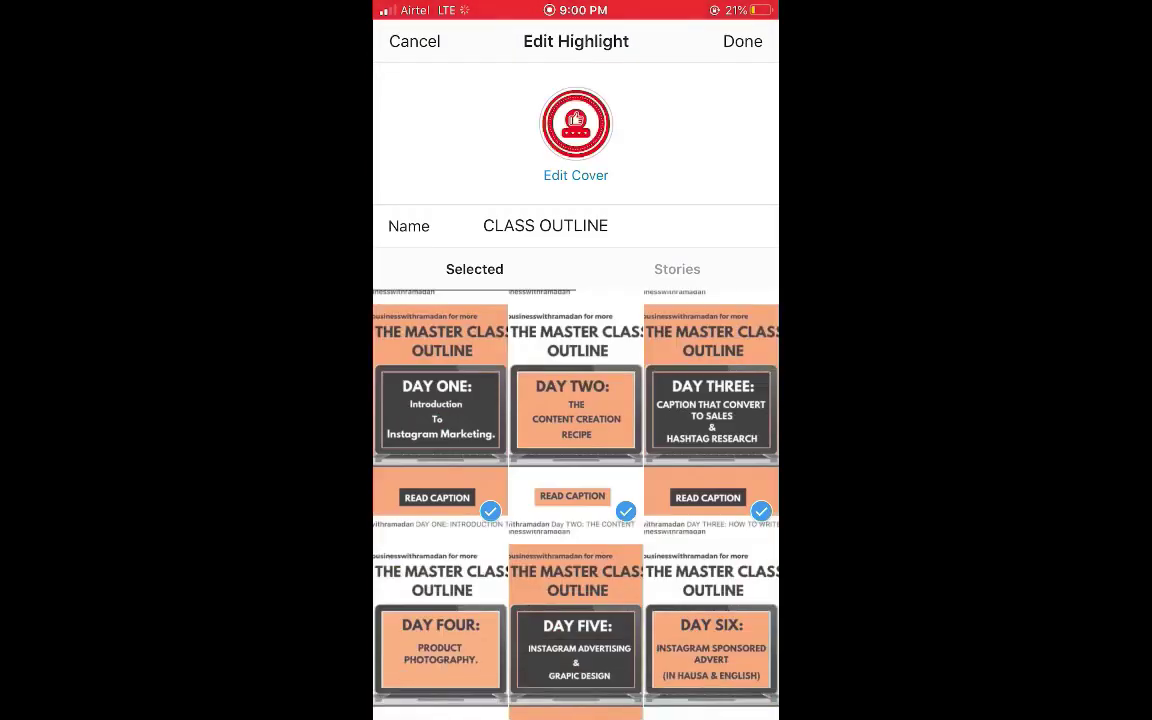
left_click(742, 41)
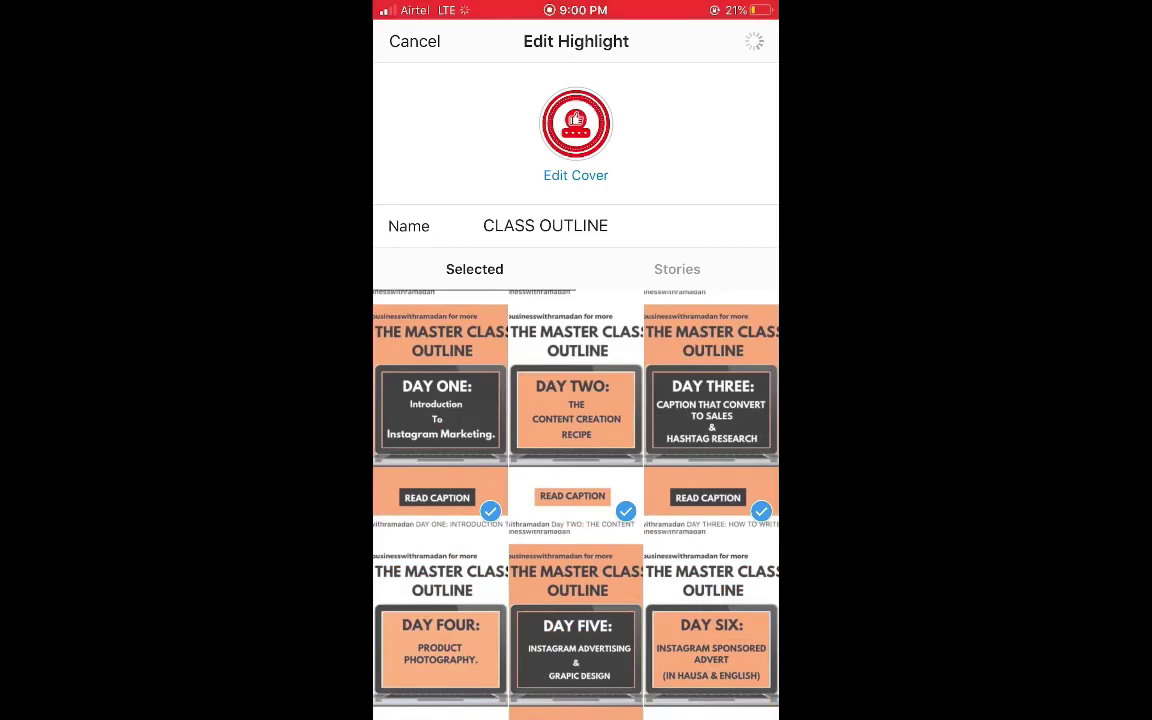